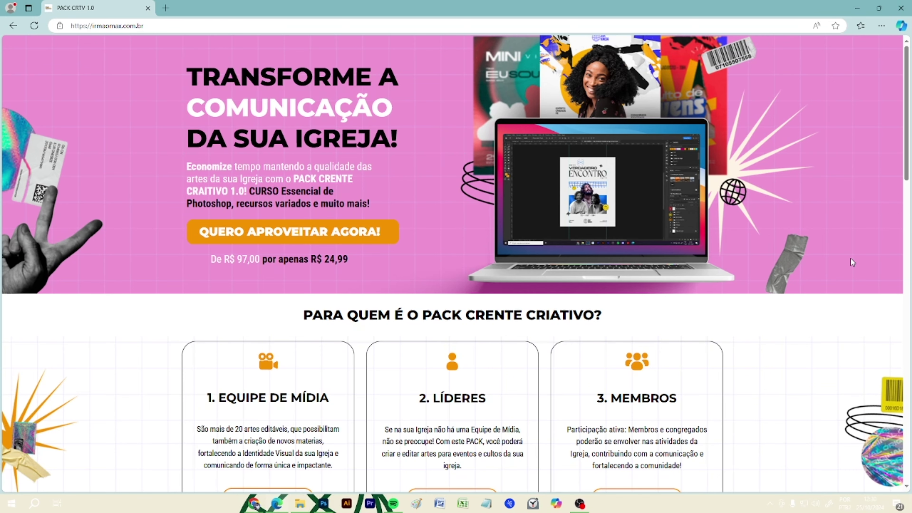
Step: Look through the PACK CRENTE CRIATIVO sales page, from the target audiences to the bonuses and the creator section
scroll(755, 242, down, 8)
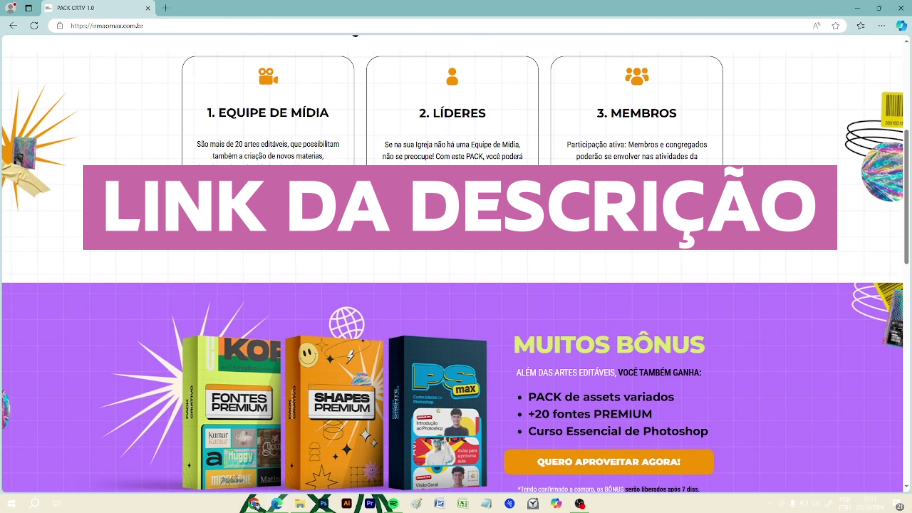
scroll(455, 264, down, 10)
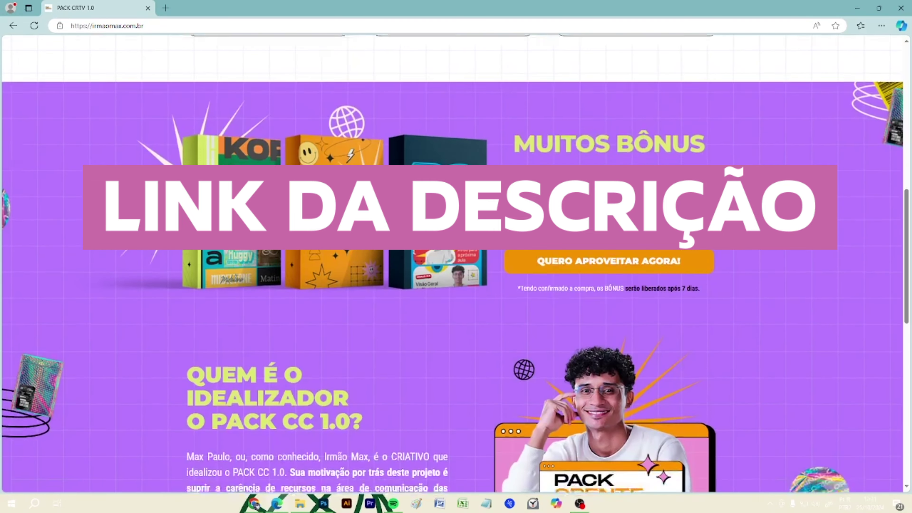
scroll(455, 263, down, 4)
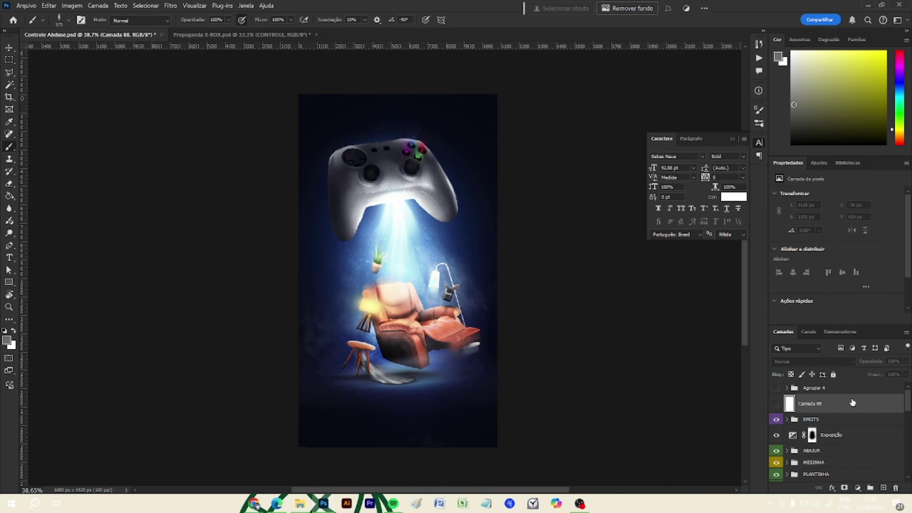
Step: Select the base layer Camada 1 and switch the BG group off and on to compare the background
scroll(844, 407, down, 10)
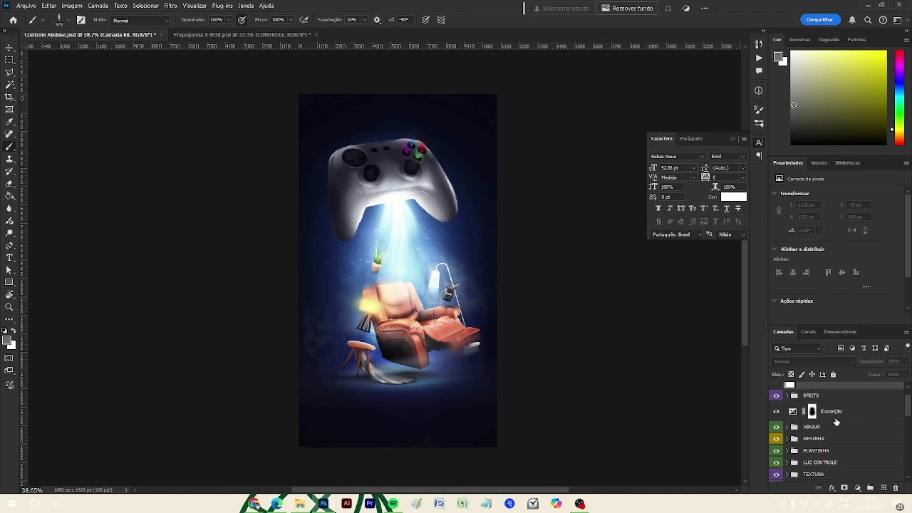
click(808, 453)
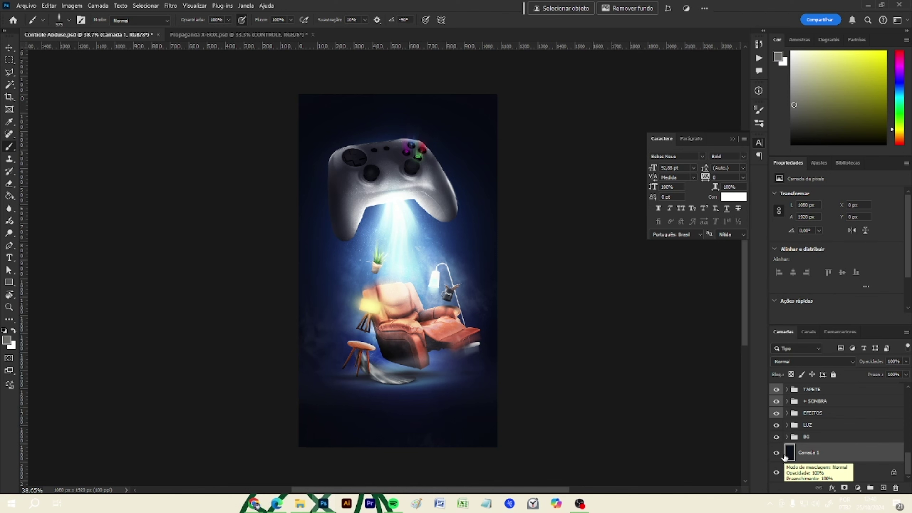
click(776, 436)
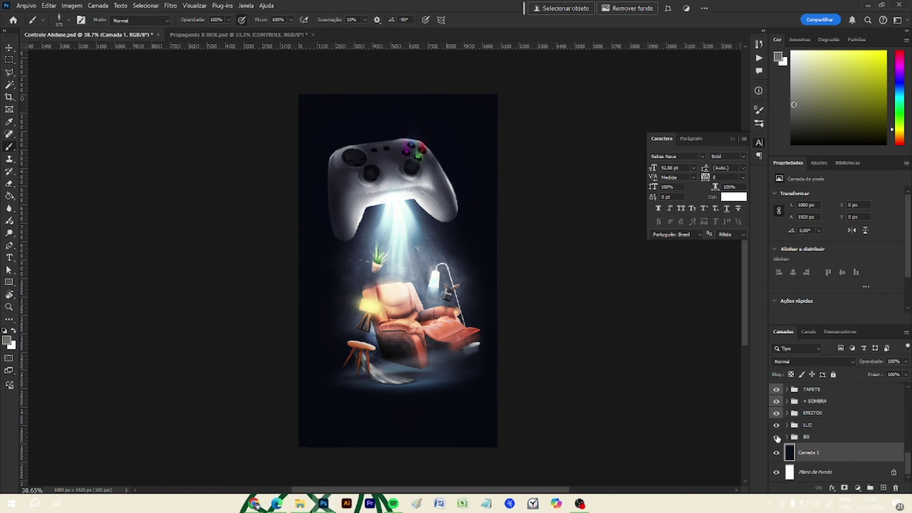
click(776, 437)
click(776, 437)
click(777, 437)
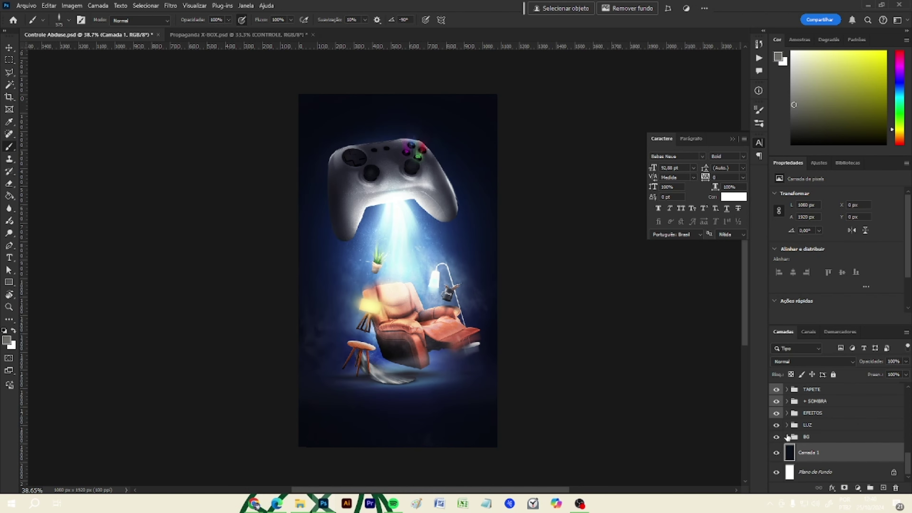
Step: Expand the BG group and select the smart object layer 13819 just above Camada 1
click(787, 437)
scroll(814, 441, down, 5)
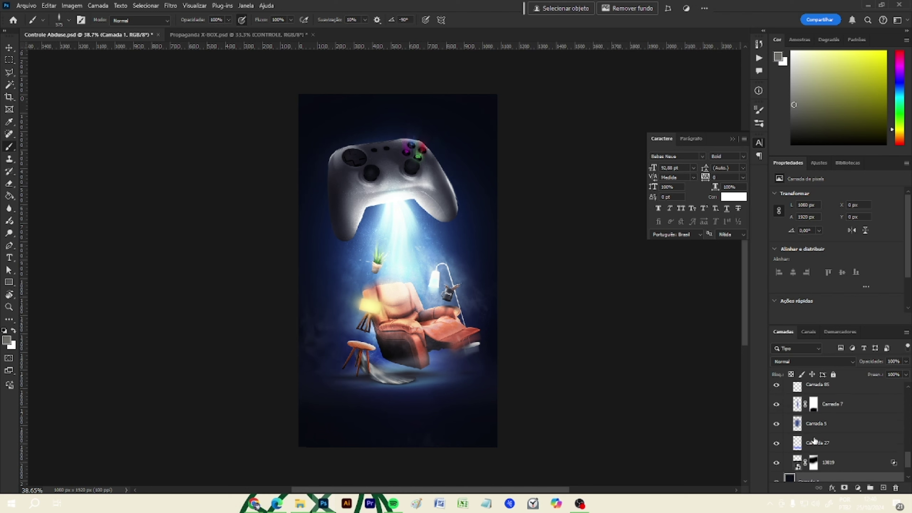
scroll(814, 441, down, 1)
click(844, 450)
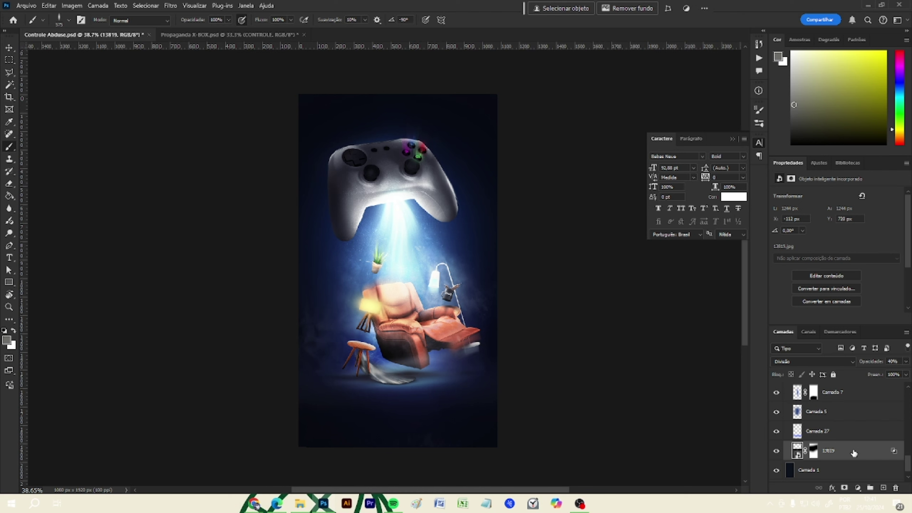
Step: Toggle the visibility of layer 13819 repeatedly to examine its effect on the background around the armchair
scroll(110, 336, up, 6)
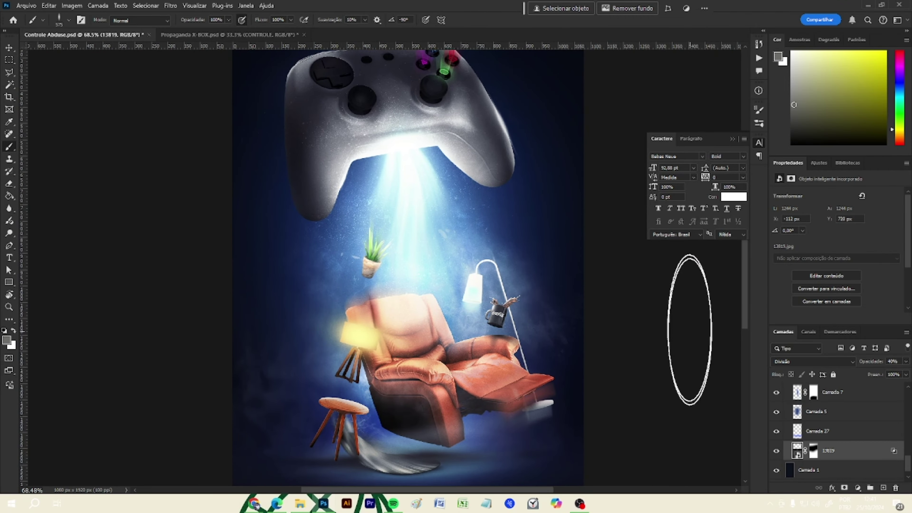
scroll(265, 264, down, 5)
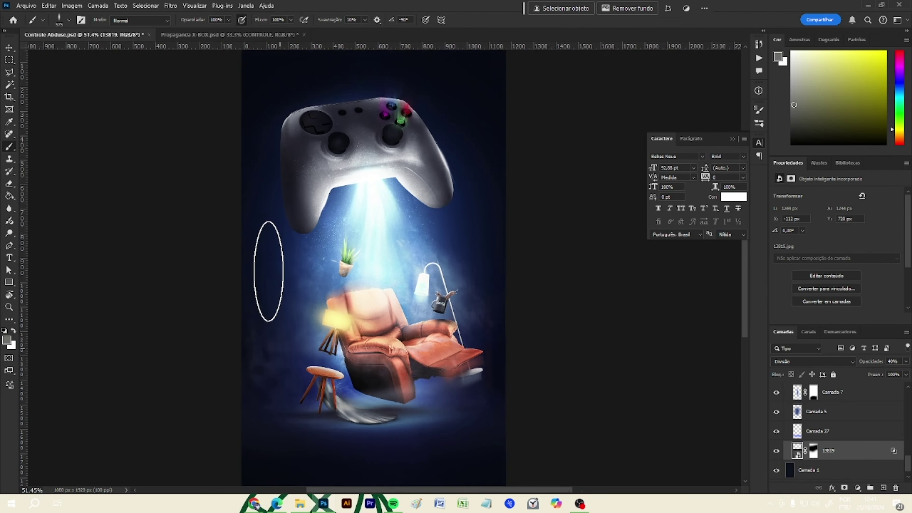
scroll(326, 336, up, 2)
click(777, 452)
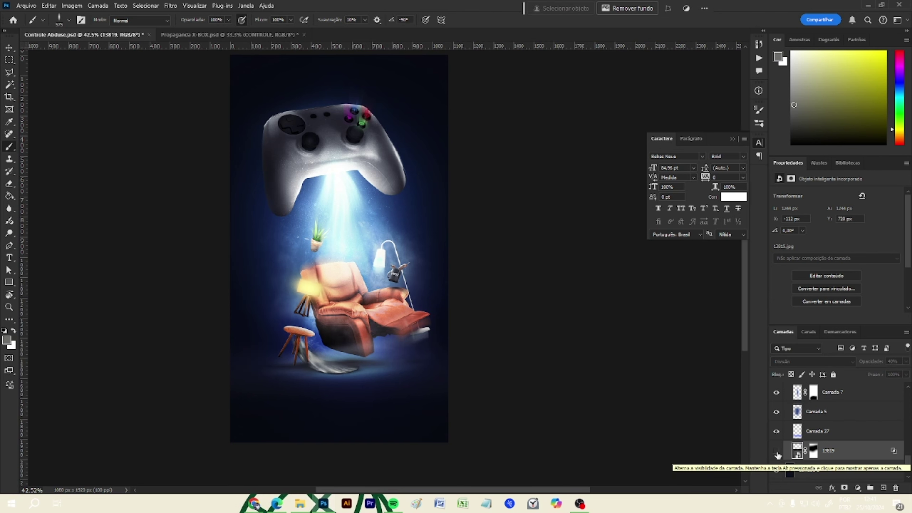
click(777, 452)
click(777, 452)
click(776, 452)
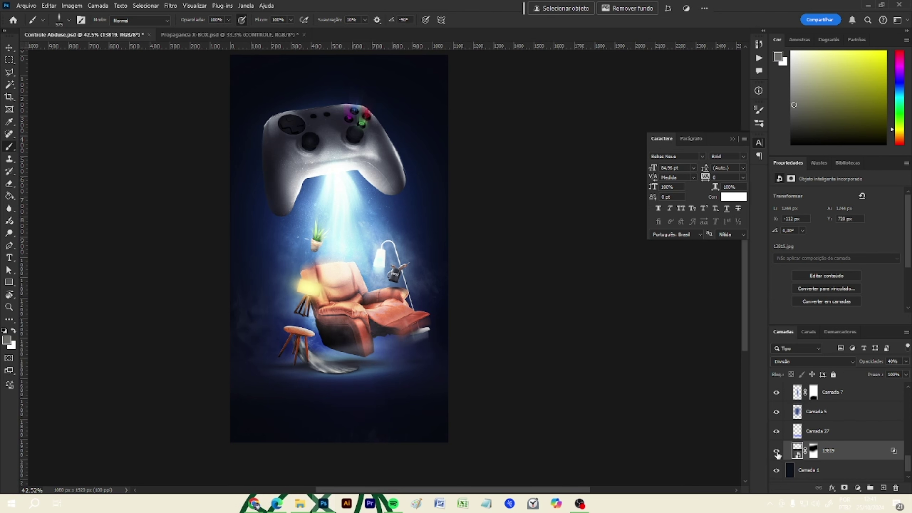
click(776, 452)
click(776, 452)
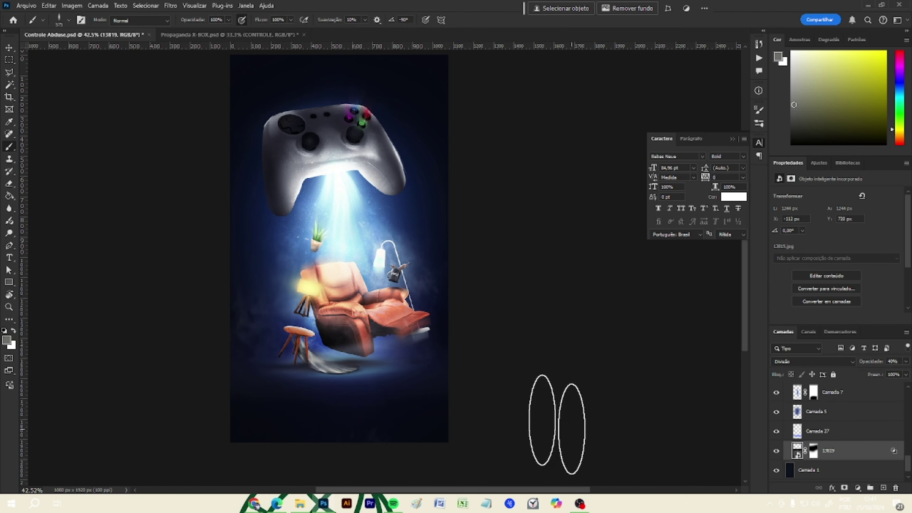
scroll(319, 319, down, 4)
scroll(396, 315, up, 5)
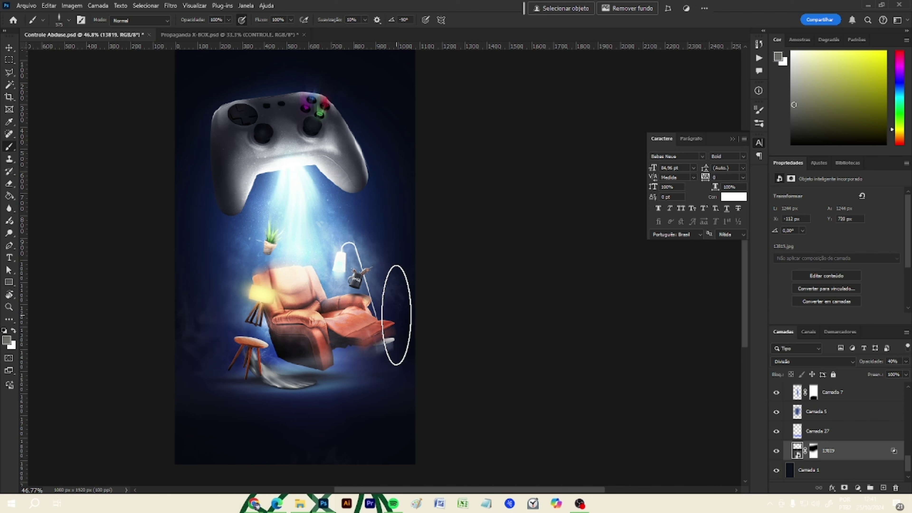
Step: Open the contents of smart object 13819 using its embedded colour profile, and return to Controle Abduse.psd
double_click(798, 452)
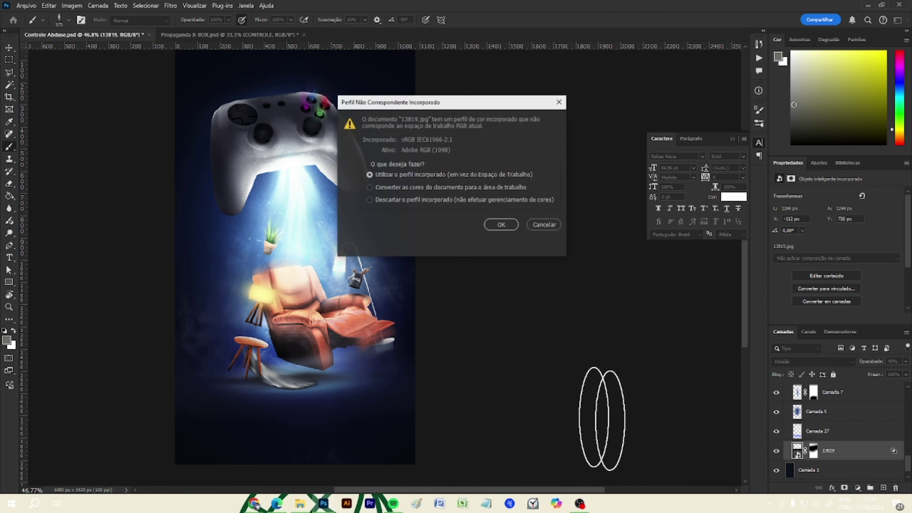
click(506, 223)
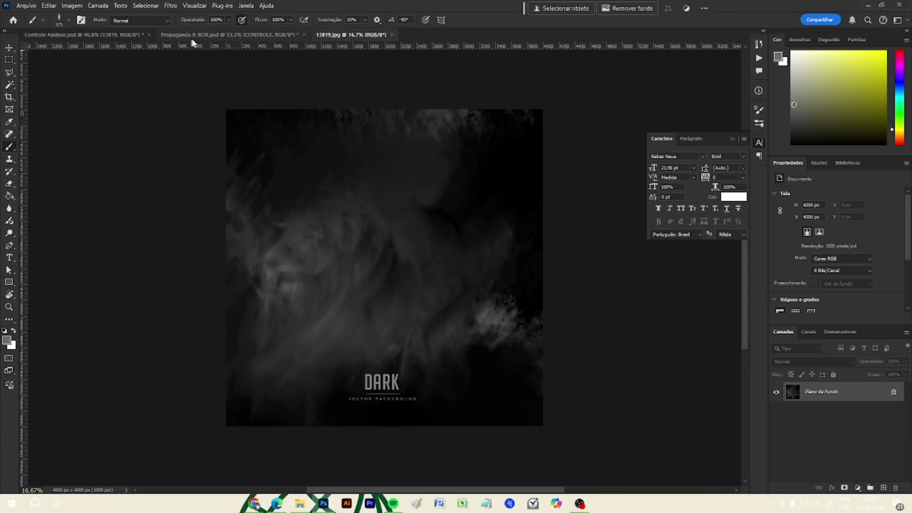
click(199, 36)
click(126, 34)
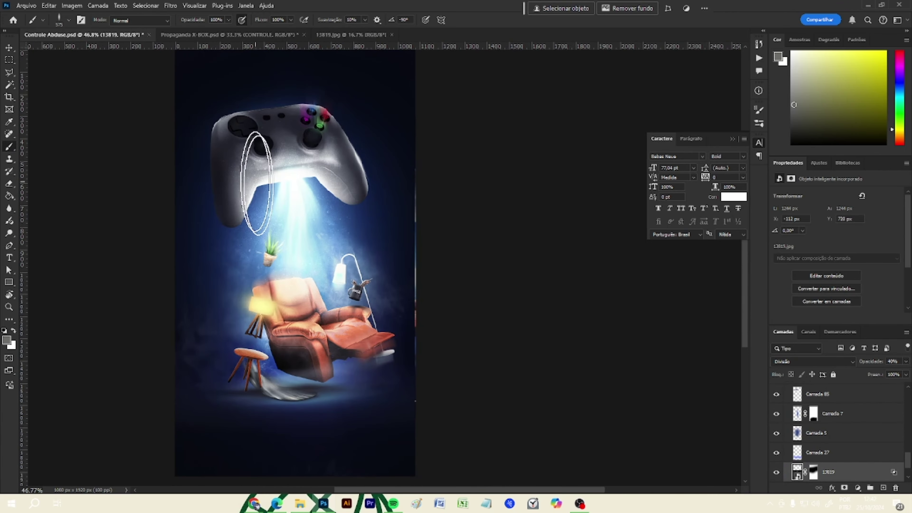
Step: Examine the smoke texture behind the armchair and along the image's sides, up close and at full view
scroll(301, 298, down, 1)
scroll(229, 387, up, 3)
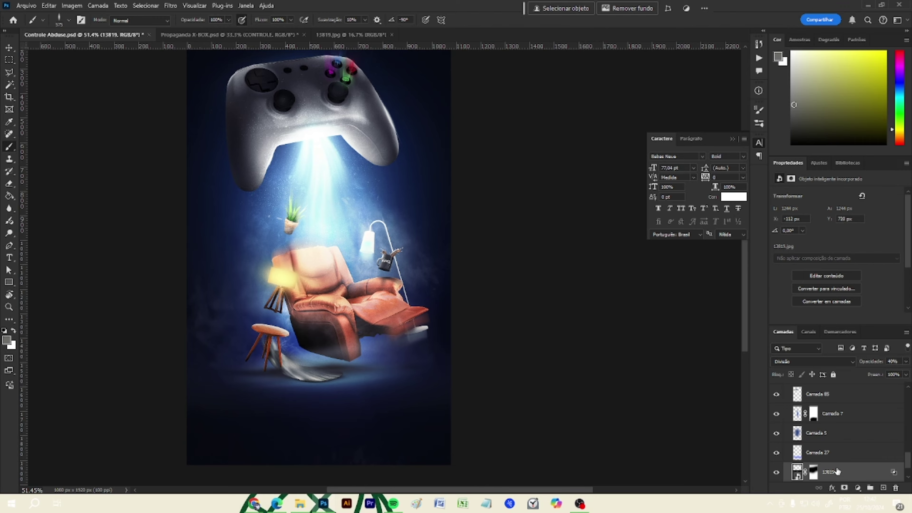
scroll(223, 326, up, 2)
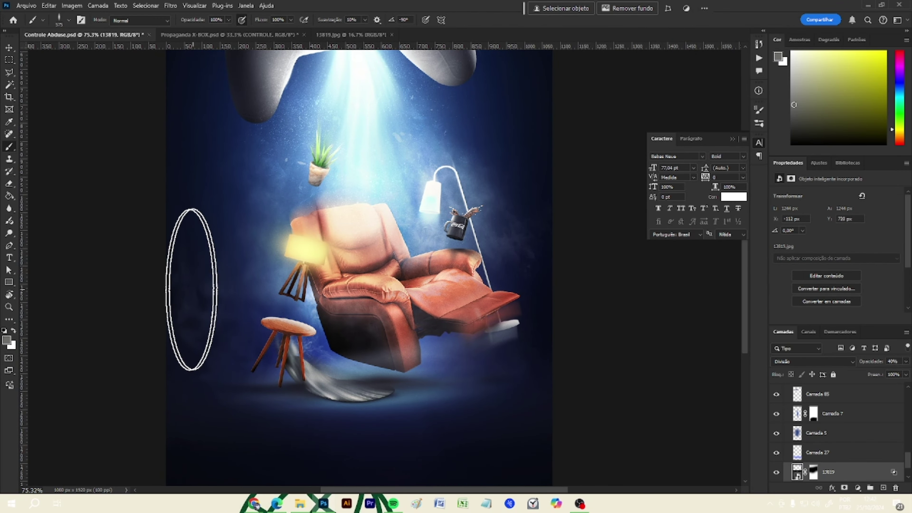
scroll(267, 294, down, 4)
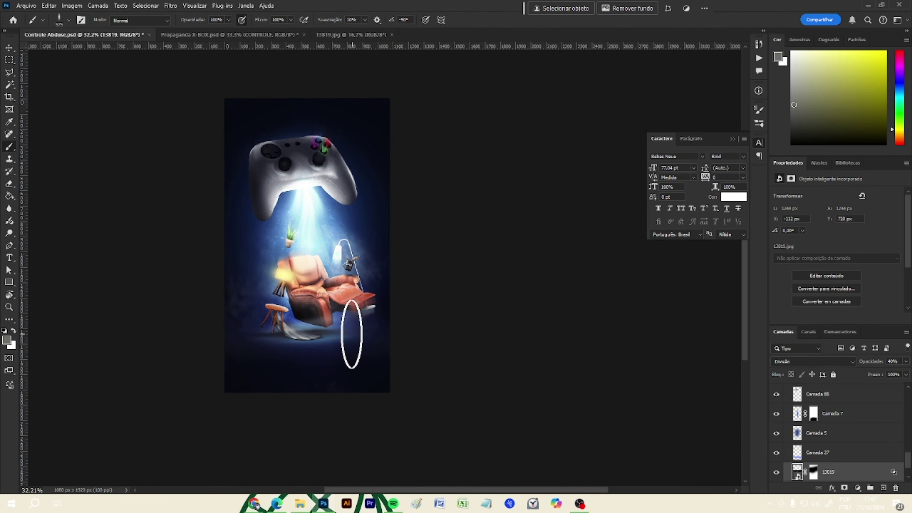
scroll(341, 336, up, 1)
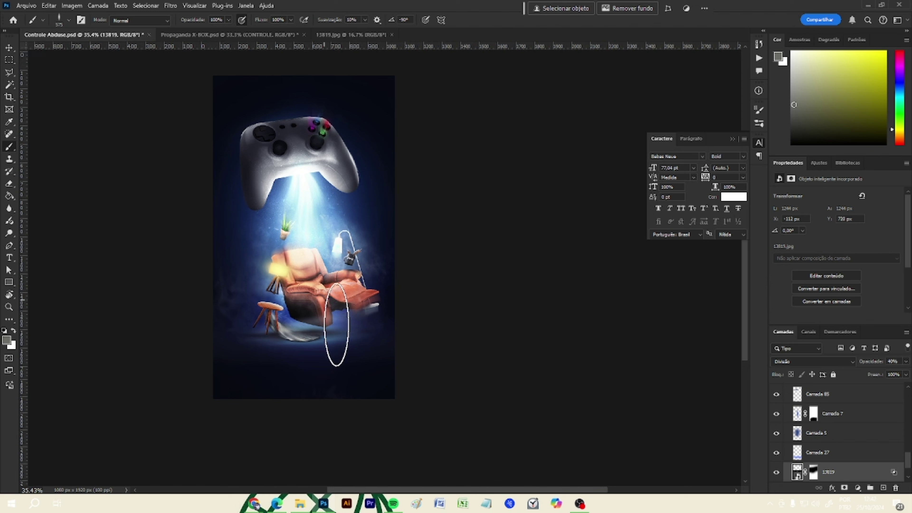
Step: Select Camada 27 and toggle its visibility repeatedly to compare the lower part of the scene
click(776, 452)
click(775, 453)
click(776, 453)
click(775, 454)
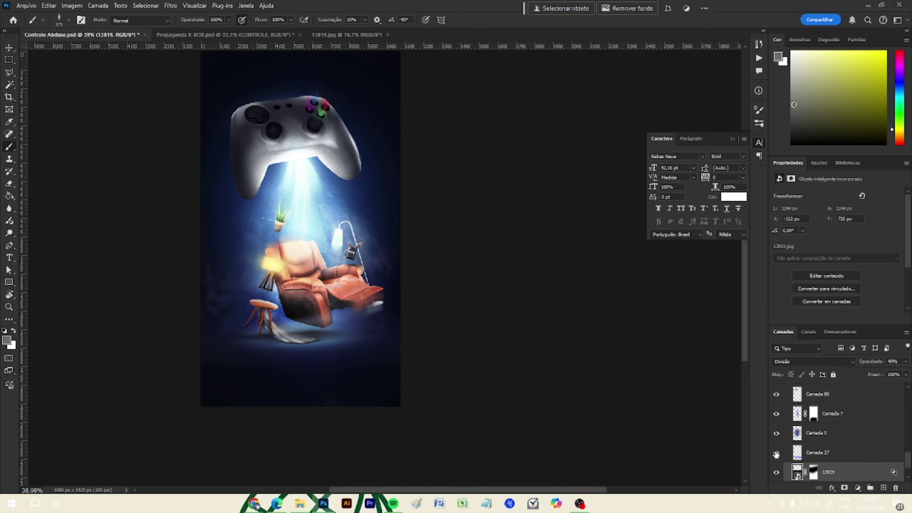
click(801, 445)
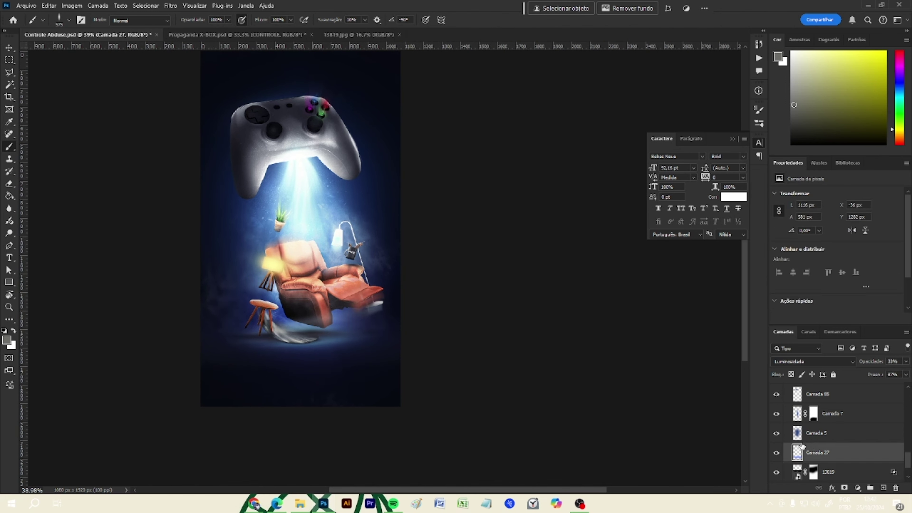
click(776, 453)
click(777, 454)
click(777, 453)
click(777, 453)
Step: Toggle the visibility of Camada 1 and Camada 27 to check what each adds to the background
scroll(779, 449, down, 2)
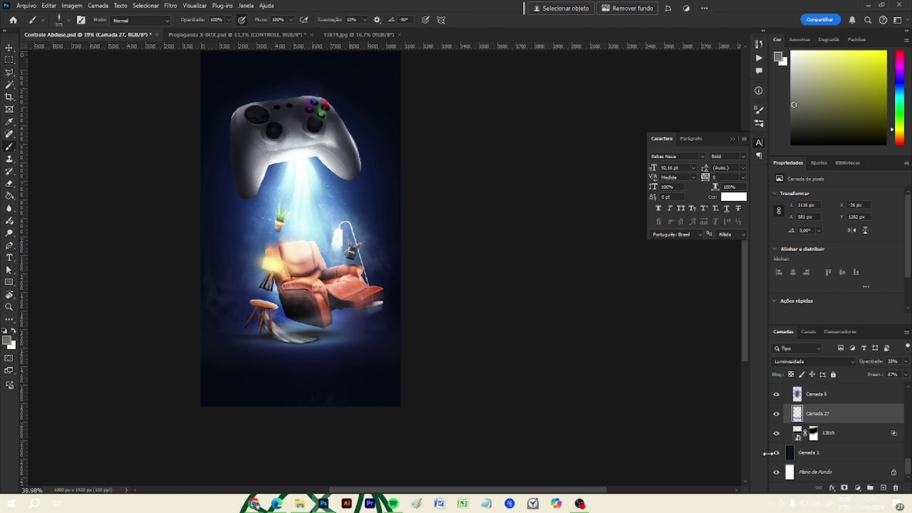
click(777, 453)
click(776, 453)
scroll(777, 447, up, 1)
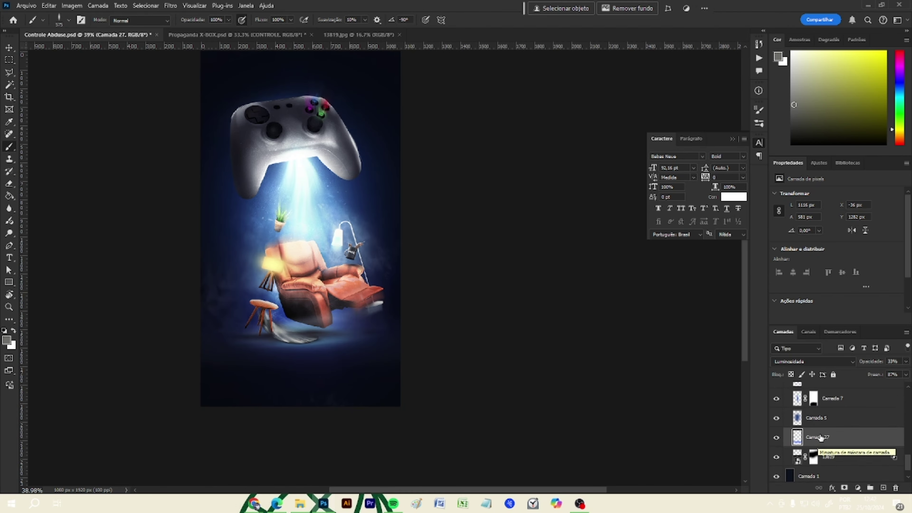
click(776, 437)
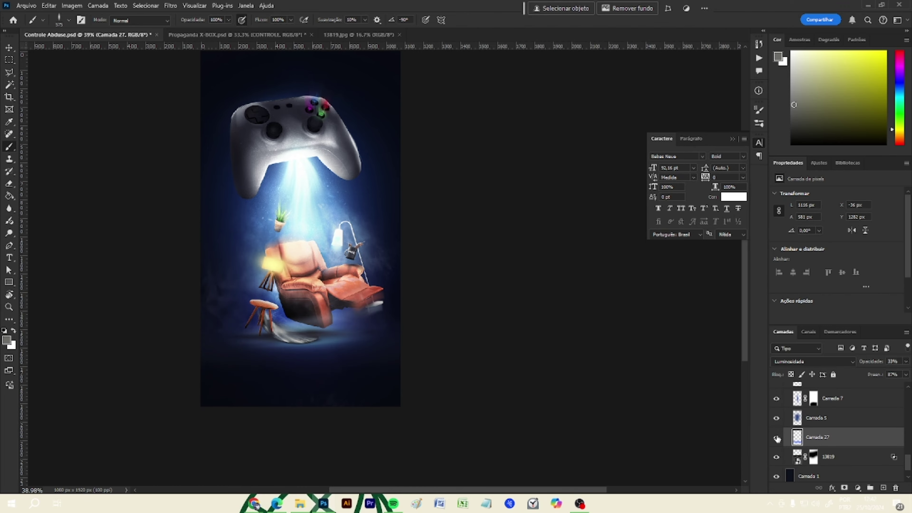
Step: Show the guides and move the horizontal guide up to the bottom edge of the rug, marking the floor line
scroll(358, 399, up, 5)
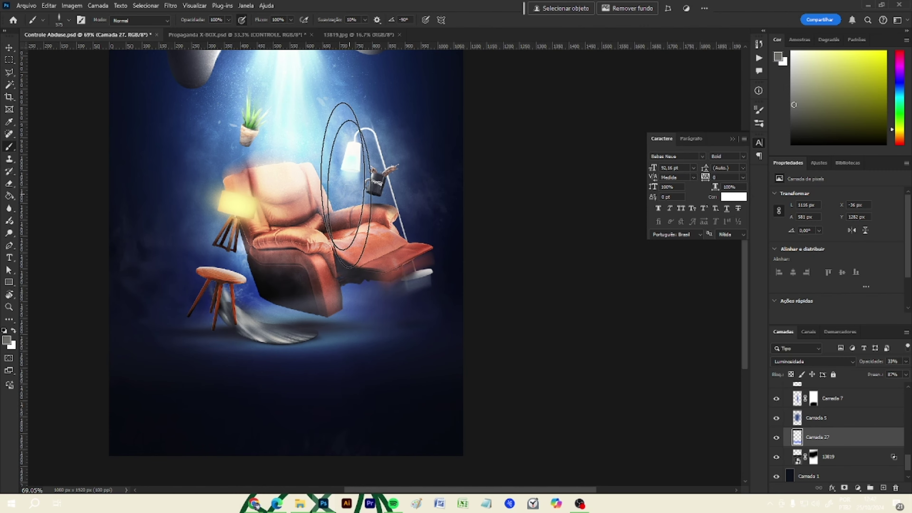
key(ctrl+;)
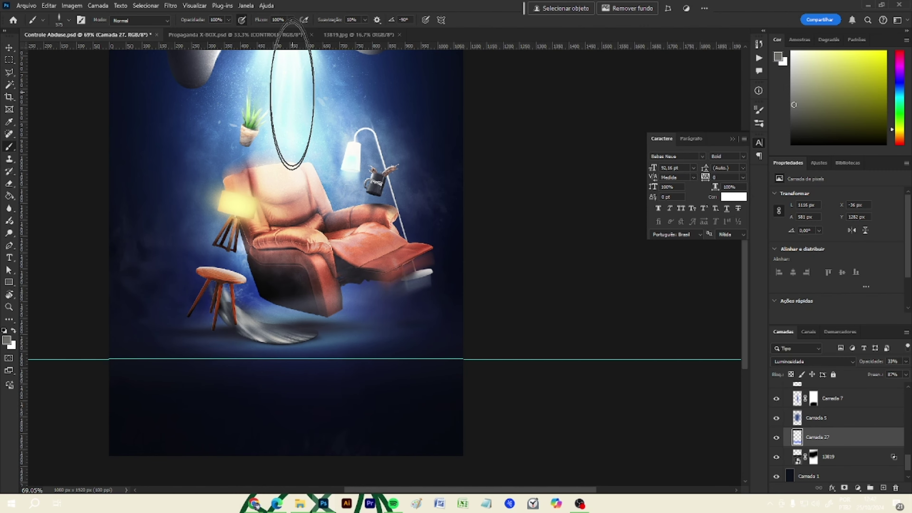
key(v)
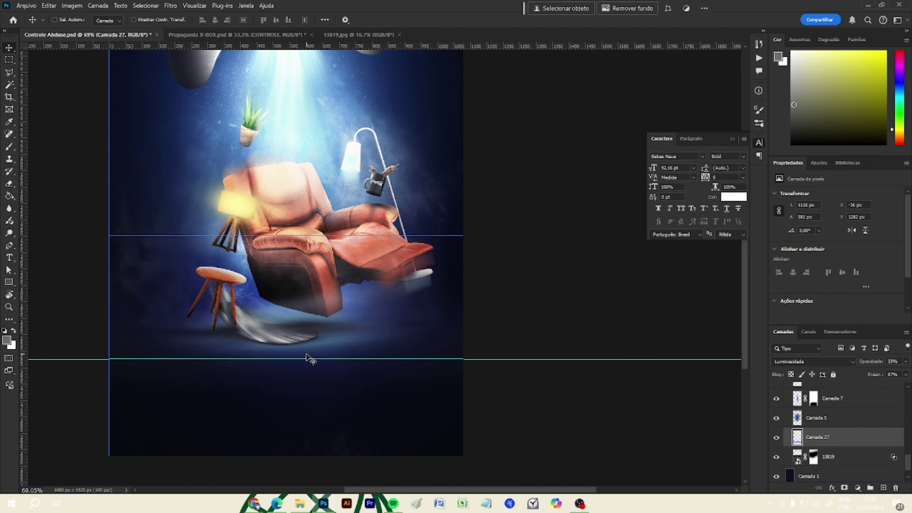
drag(307, 359, 303, 342)
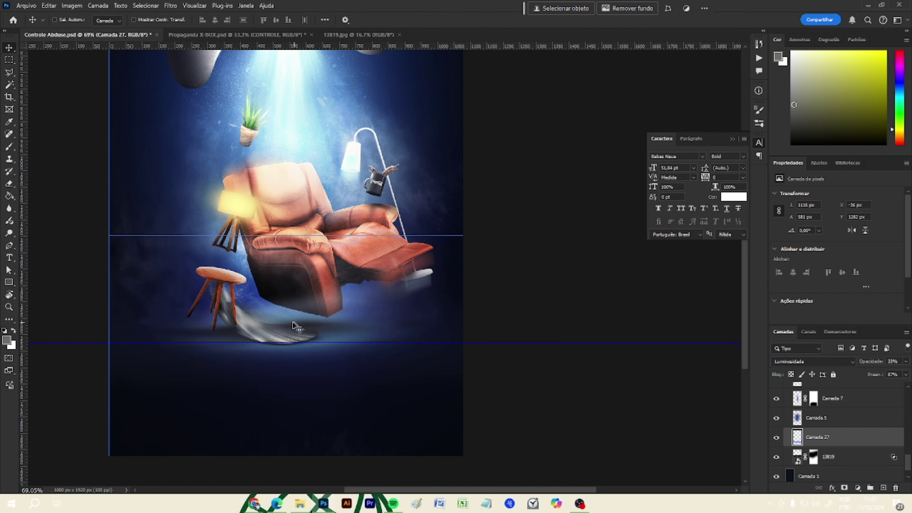
scroll(292, 321, down, 3)
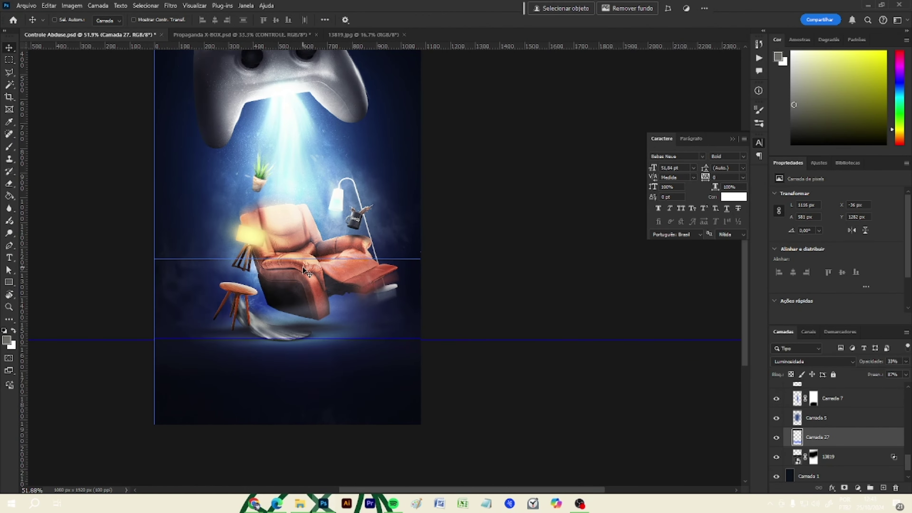
scroll(292, 220, down, 3)
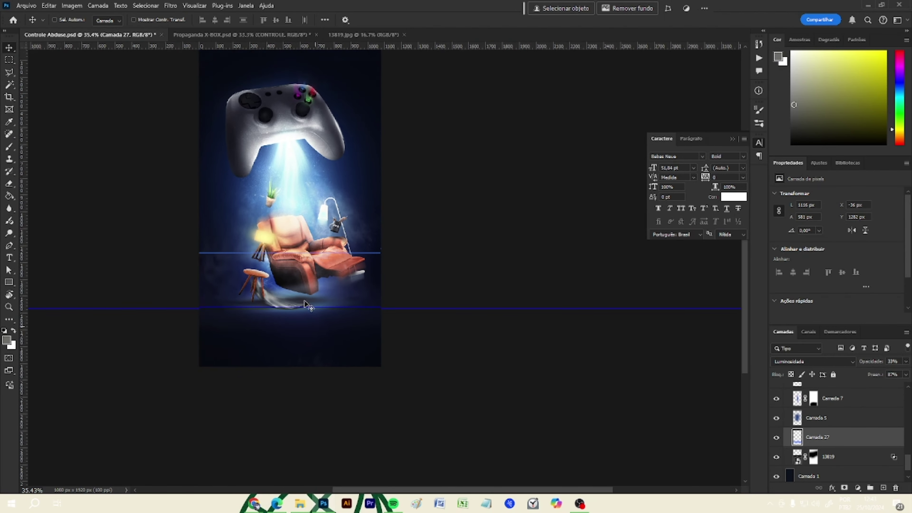
Step: Hide the BG group to examine the scene without its background effects
scroll(307, 306, up, 2)
scroll(797, 445, up, 2)
click(798, 446)
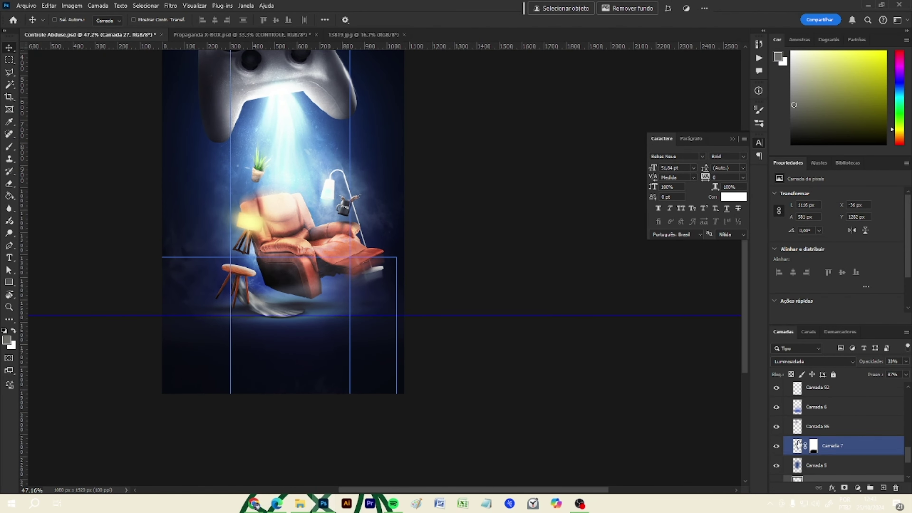
scroll(798, 445, up, 3)
click(776, 408)
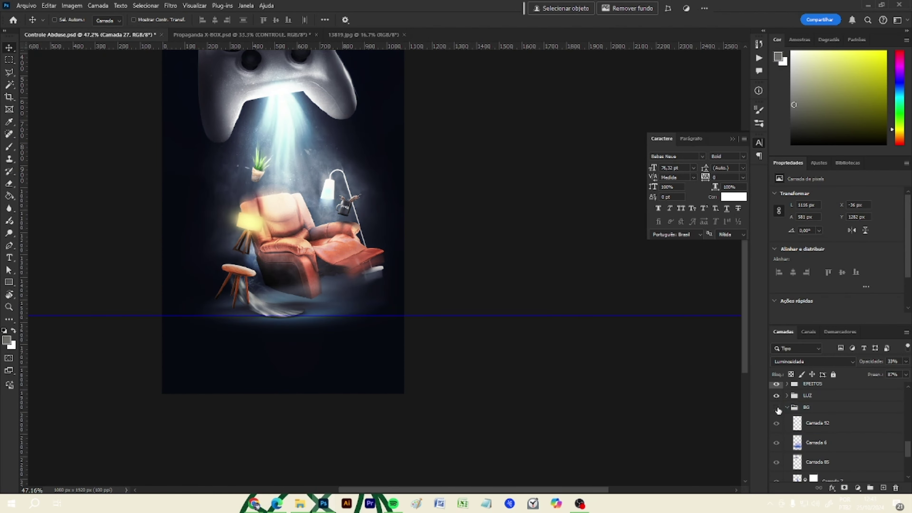
Step: Examine the composition without its background and make the BG group visible again
scroll(492, 368, down, 3)
scroll(298, 272, up, 5)
scroll(296, 268, down, 4)
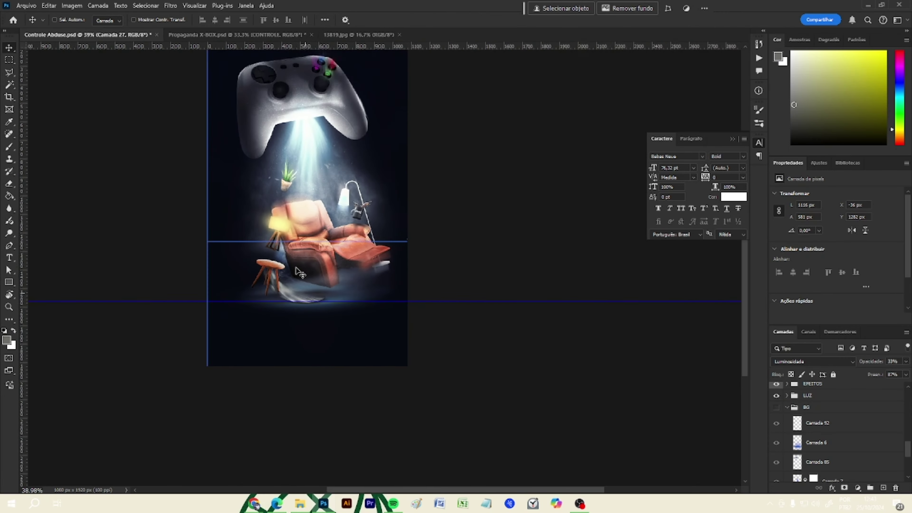
scroll(297, 264, down, 4)
scroll(319, 130, up, 5)
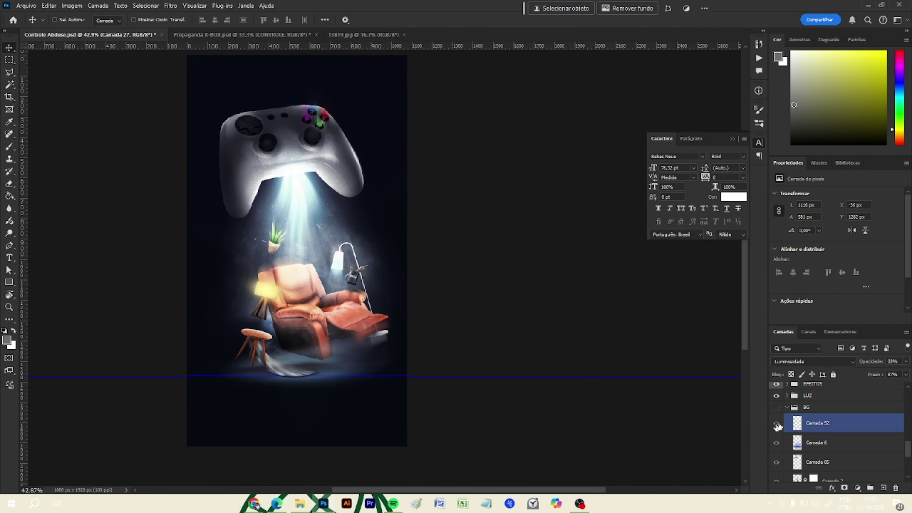
click(777, 407)
Step: Hide Camada 92, Camada 6, Camada 85, Camada 7 and Camada 5 in the BG group to isolate the lower background layers
scroll(797, 417, down, 1)
click(801, 422)
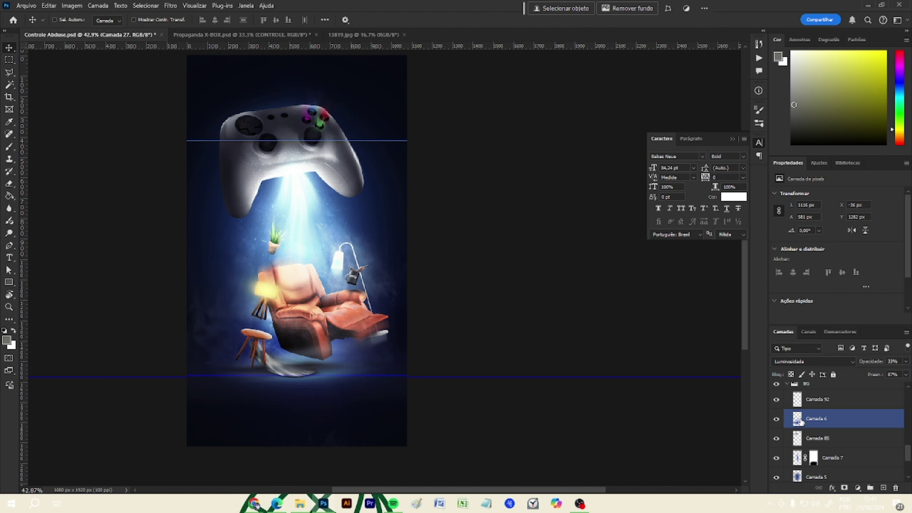
click(793, 399)
click(776, 399)
click(776, 419)
click(775, 438)
click(776, 457)
click(776, 472)
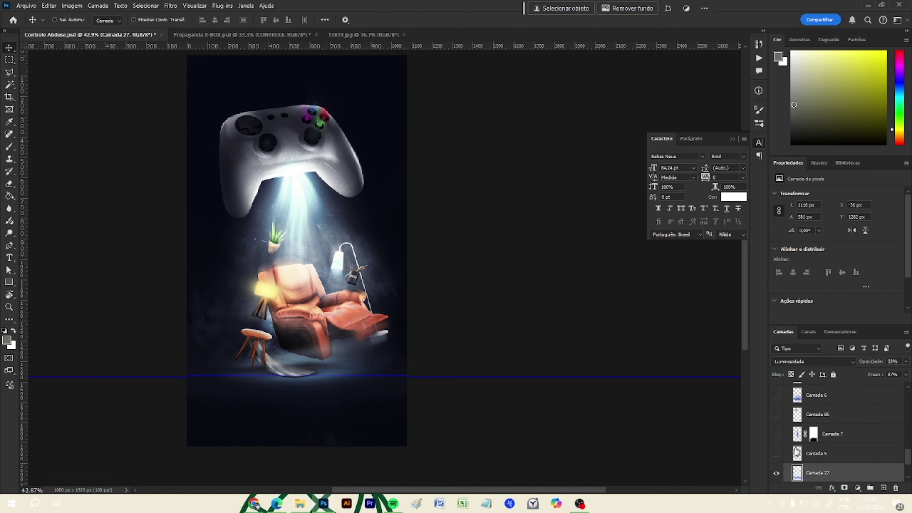
Step: Show Camada 5 and toggle the visibility of Camada 27 to compare the background with and without it
scroll(776, 463, down, 1)
click(776, 460)
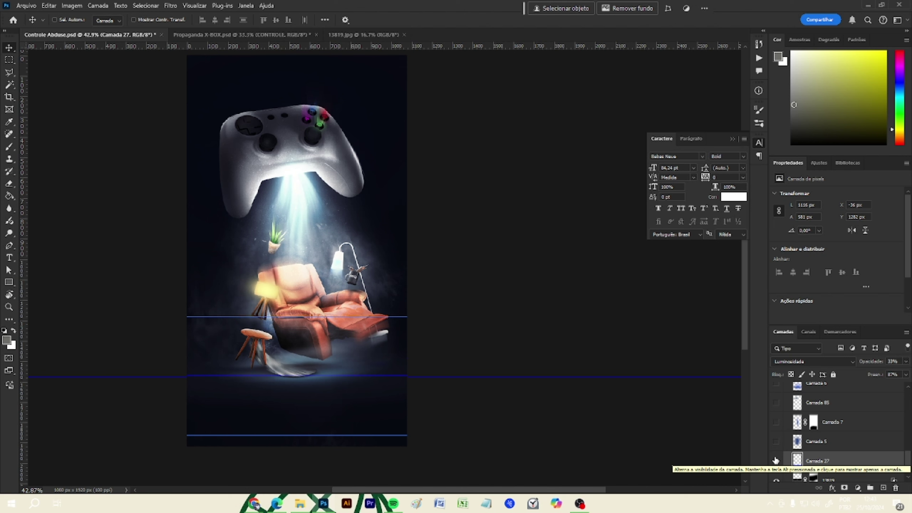
click(775, 460)
click(775, 448)
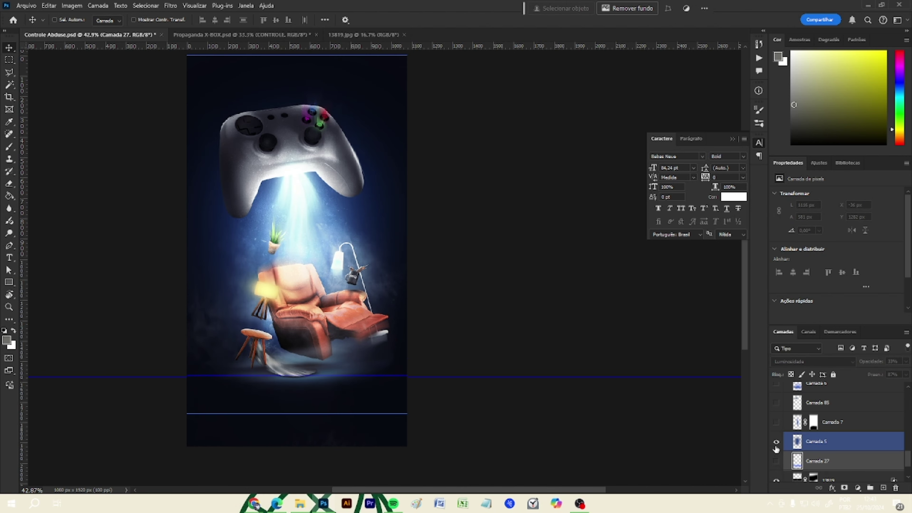
click(777, 461)
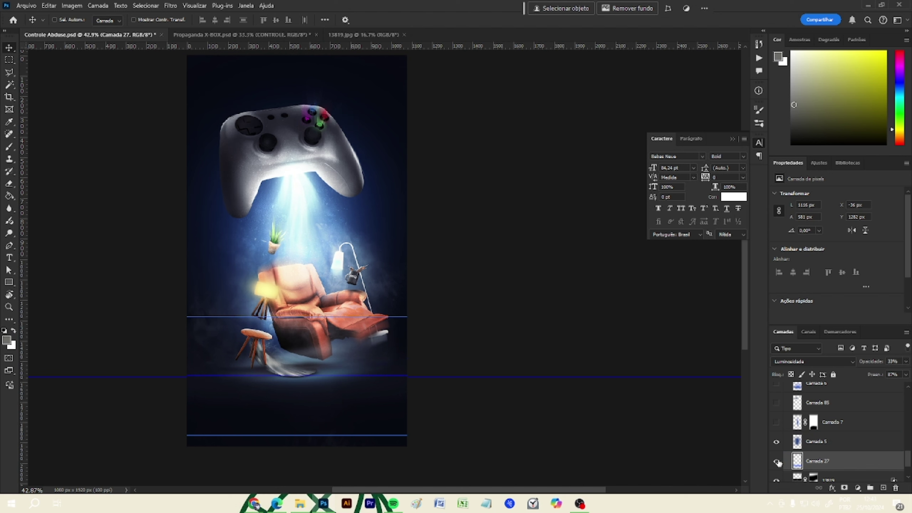
click(776, 462)
Step: Examine how the background light and haze surround the armchair, stool, rug, plant and lamps
scroll(777, 460, up, 3)
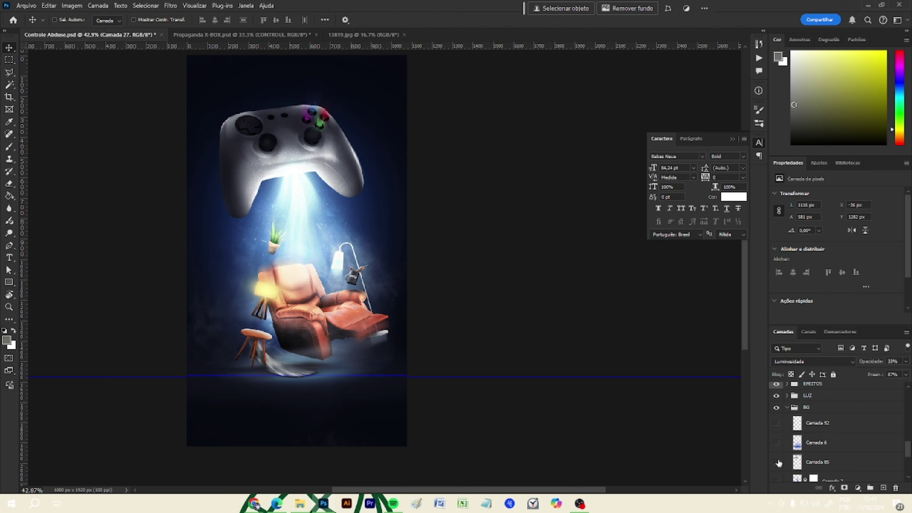
scroll(261, 326, up, 5)
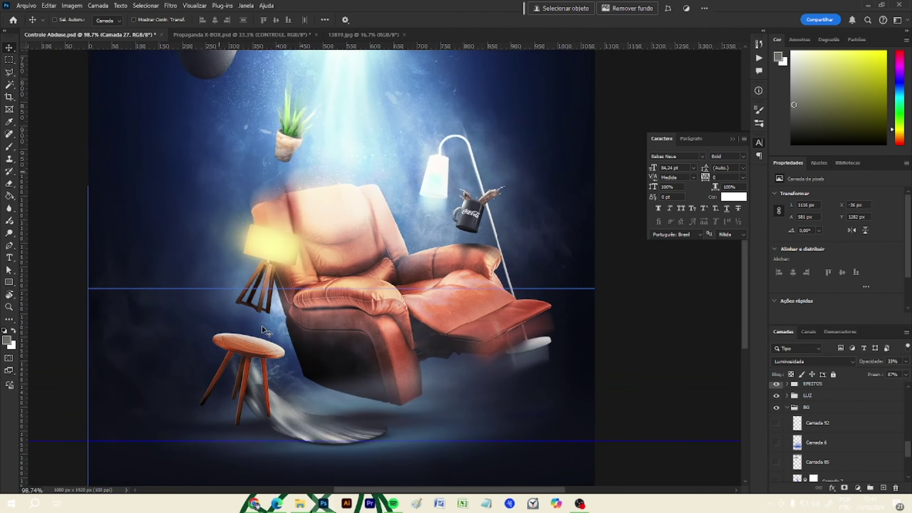
scroll(261, 326, up, 2)
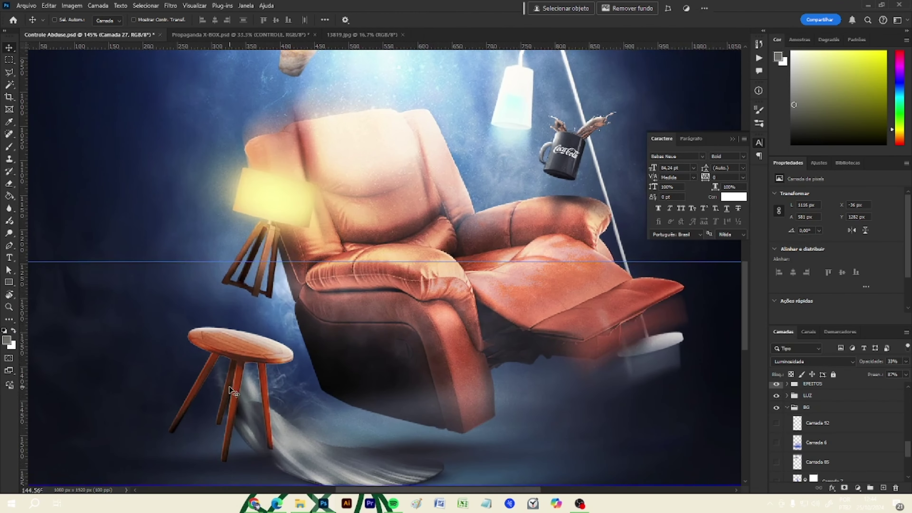
scroll(292, 338, down, 4)
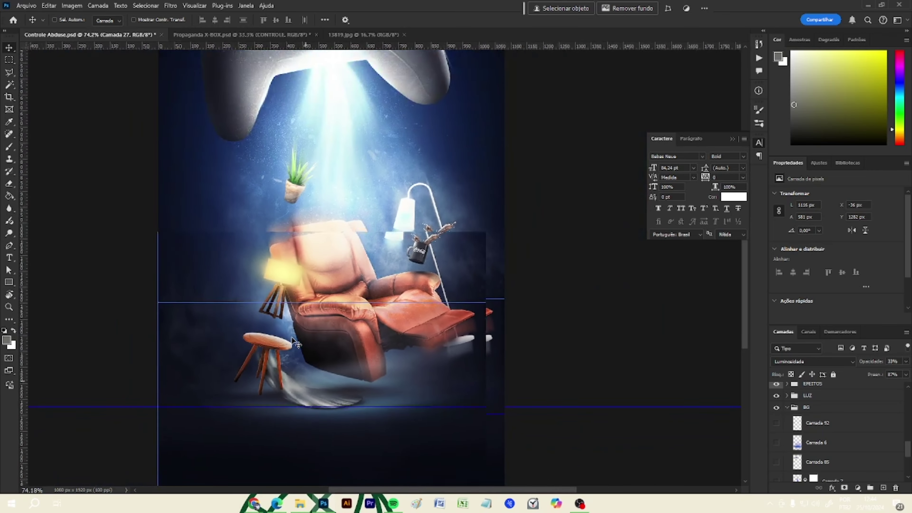
scroll(292, 336, down, 3)
scroll(324, 221, up, 9)
scroll(324, 221, down, 3)
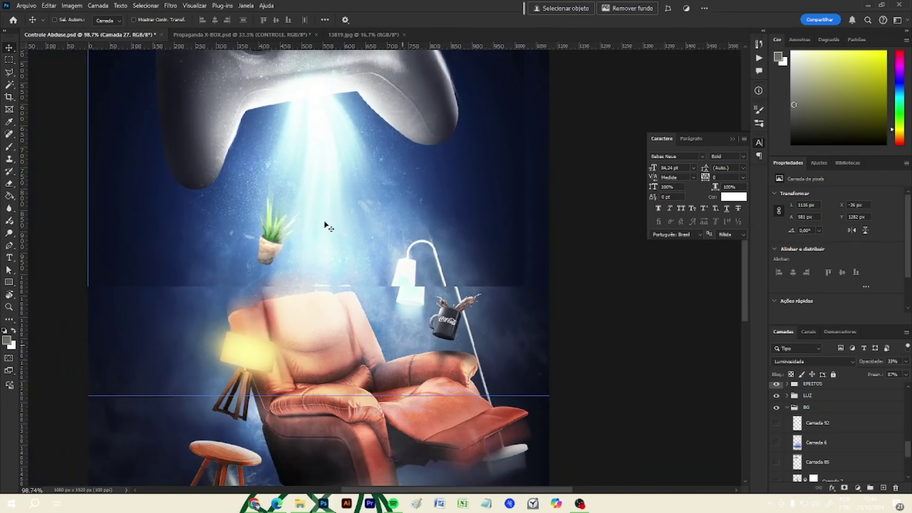
scroll(324, 223, down, 3)
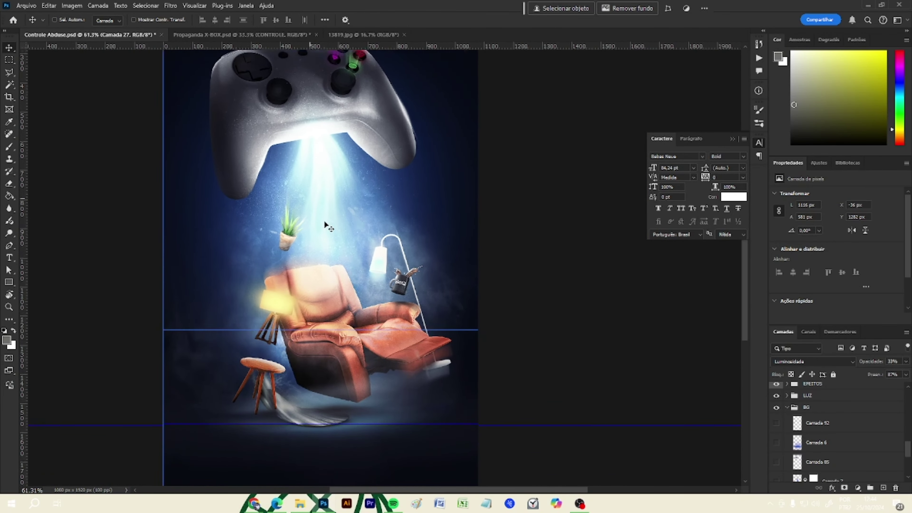
scroll(323, 219, up, 7)
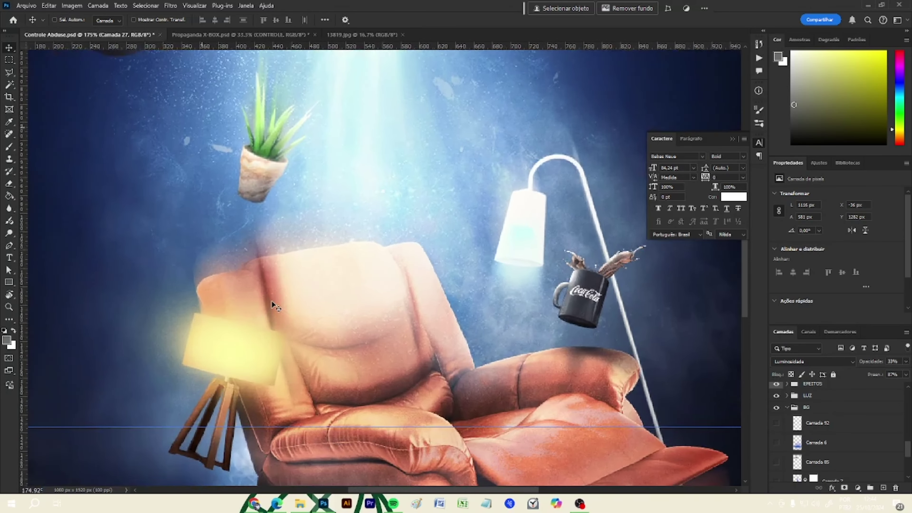
scroll(271, 300, down, 3)
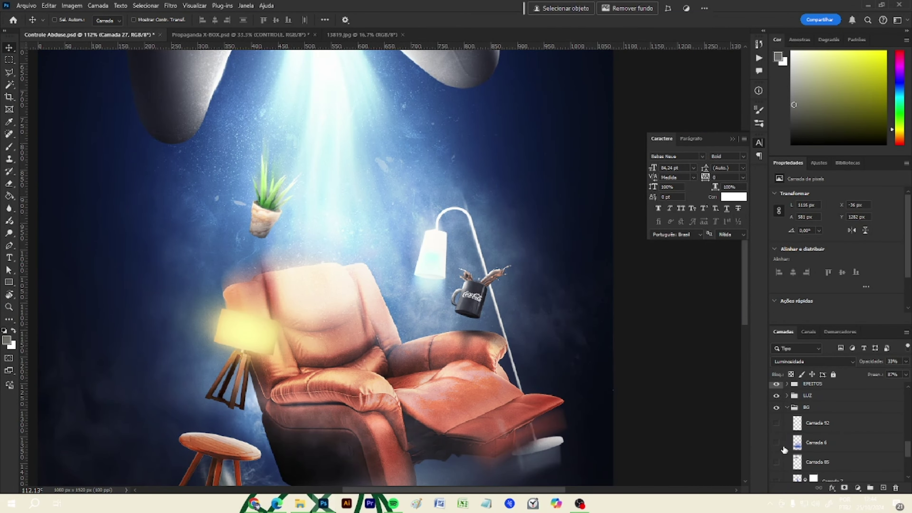
Step: Show Camada 6, compare the scene with and without it, and select the layer
click(777, 443)
scroll(419, 321, down, 7)
scroll(408, 395, up, 3)
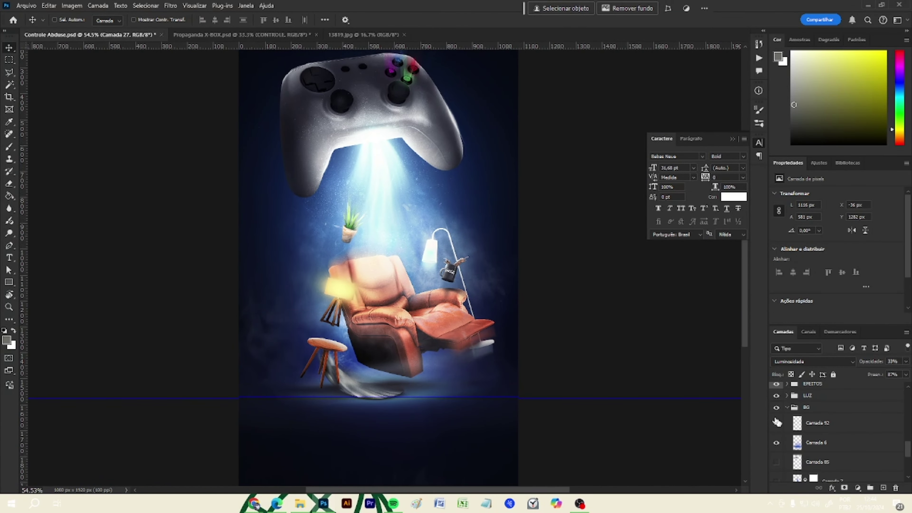
click(776, 444)
click(777, 444)
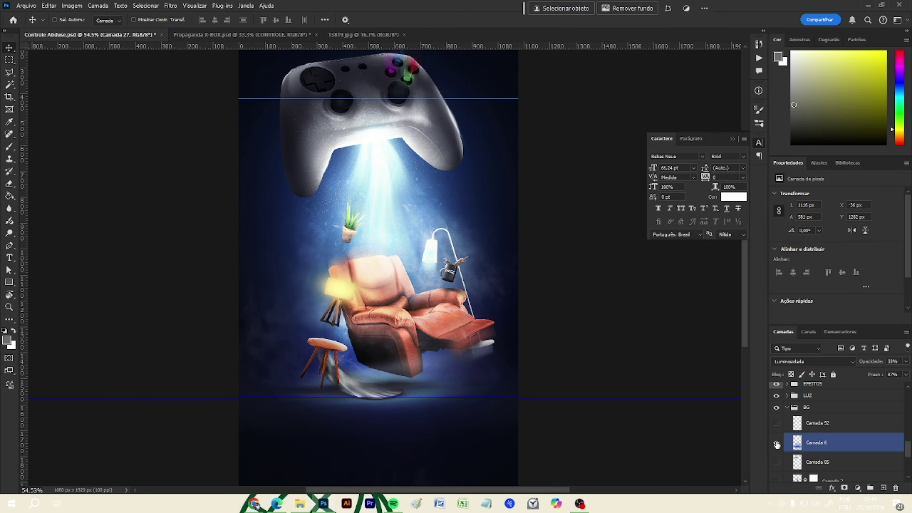
click(806, 443)
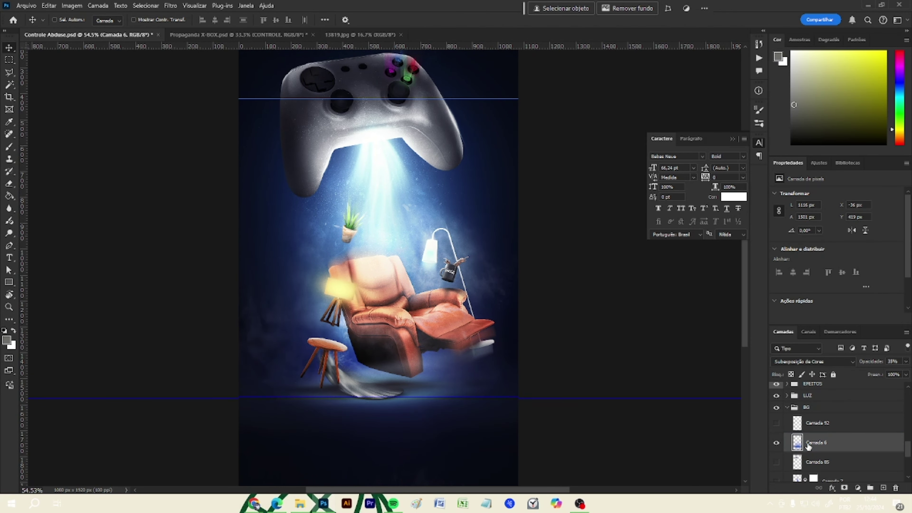
Step: Toggle the visibility of Camada 6 repeatedly and examine its blue glow around the armchair, stool and rug
scroll(358, 322, up, 5)
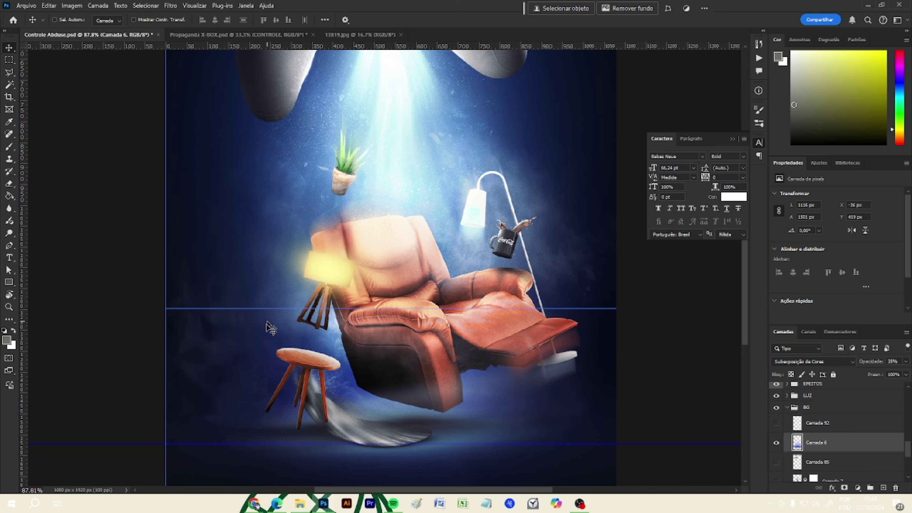
scroll(383, 306, down, 3)
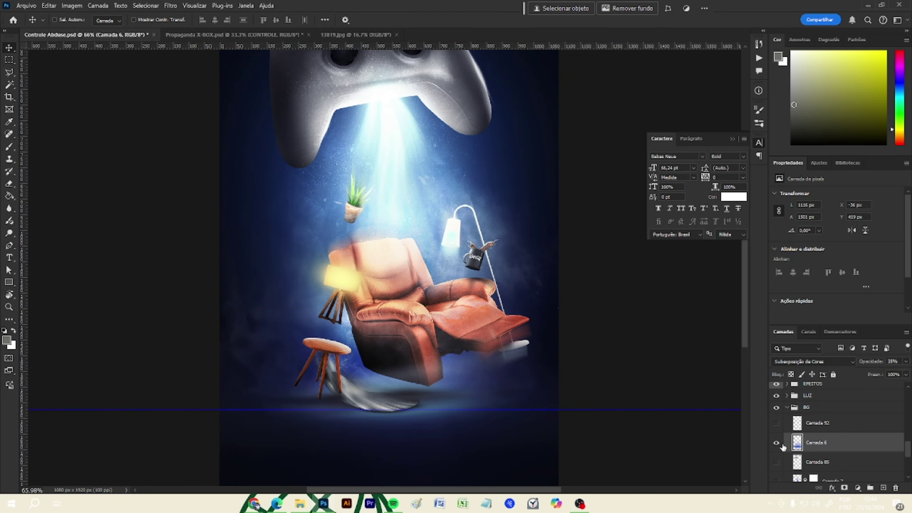
click(775, 442)
click(776, 443)
click(776, 443)
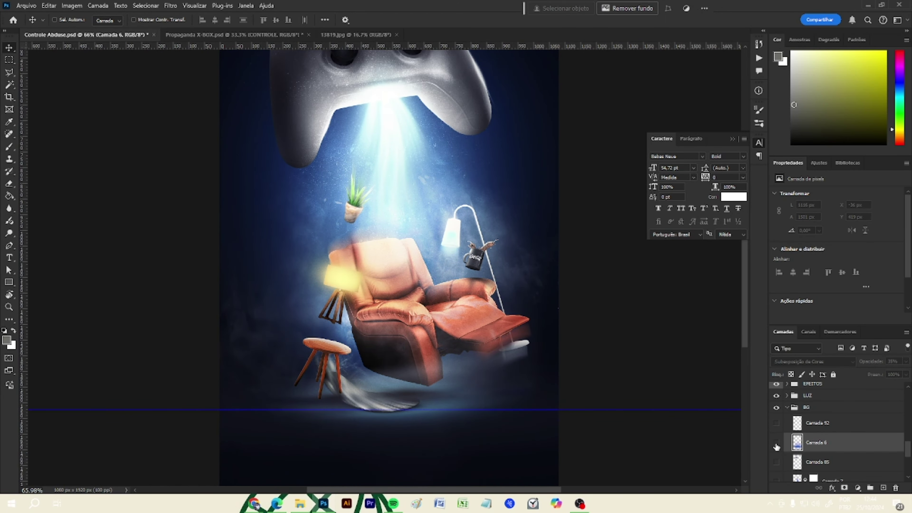
click(776, 444)
scroll(333, 329, up, 3)
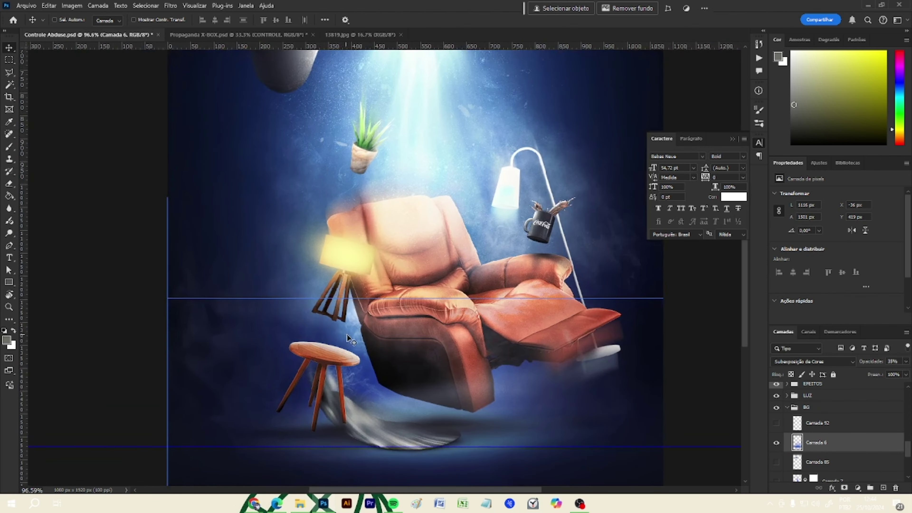
scroll(477, 351, down, 2)
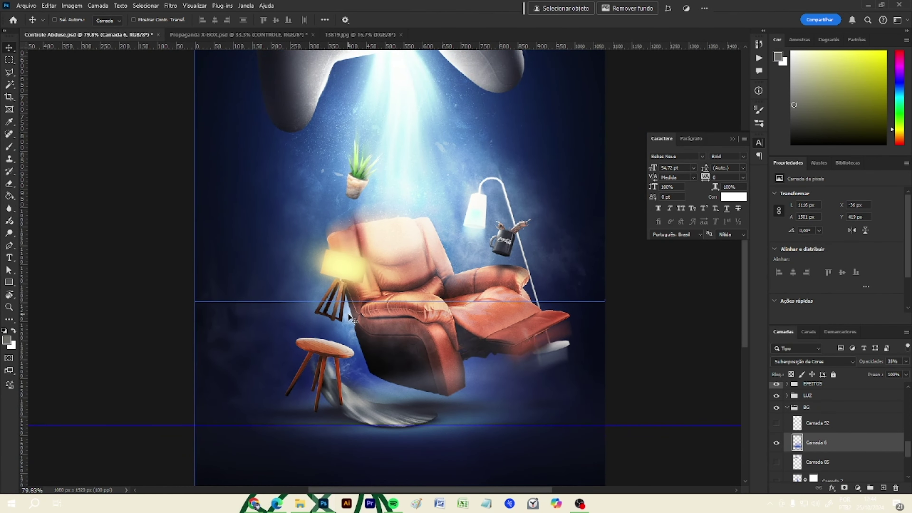
scroll(411, 329, down, 2)
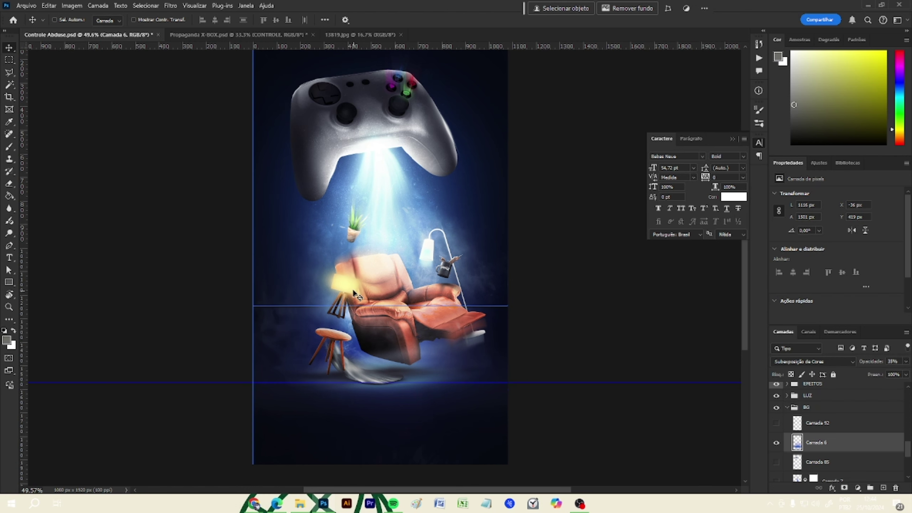
scroll(342, 281, up, 4)
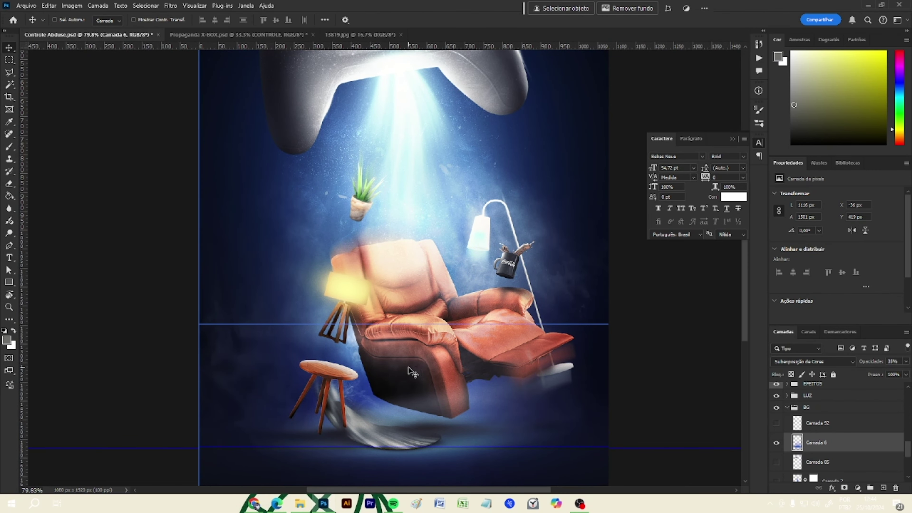
scroll(412, 373, down, 5)
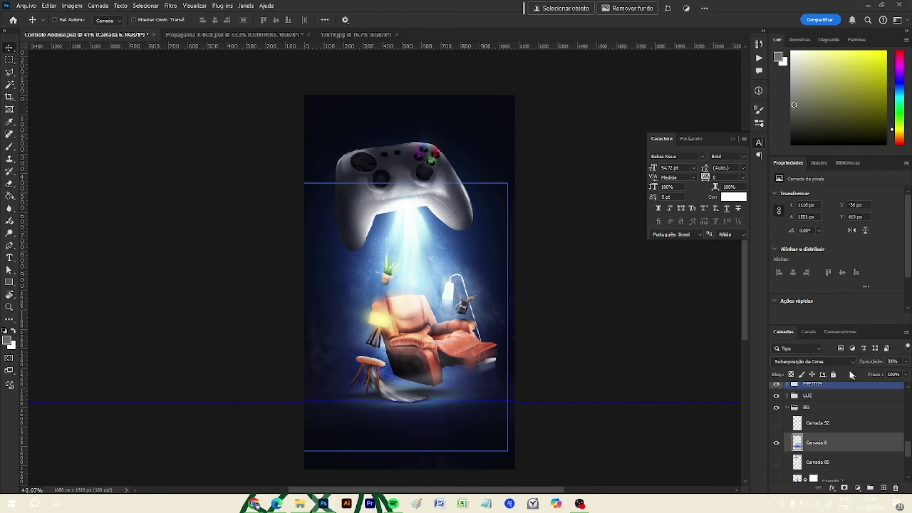
Step: Review the blend modes available for Camada 6 and choose Subexposição de Cores
click(835, 361)
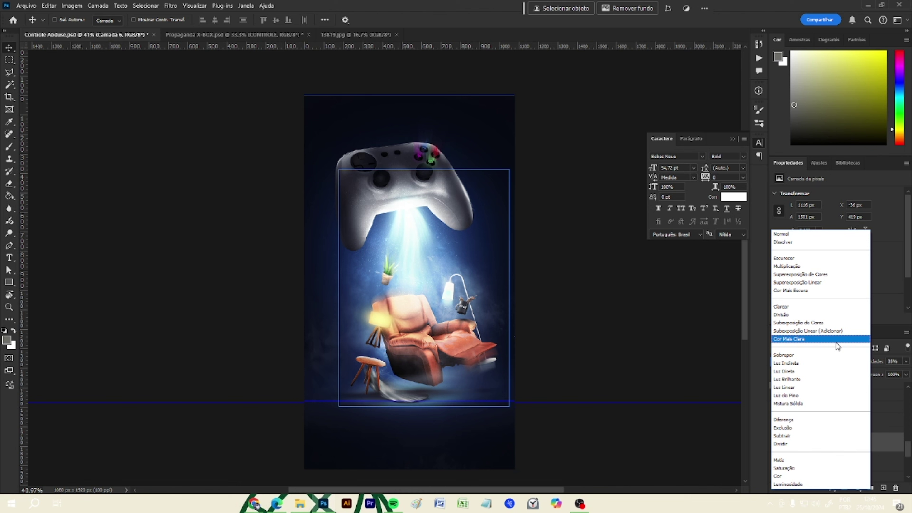
click(889, 438)
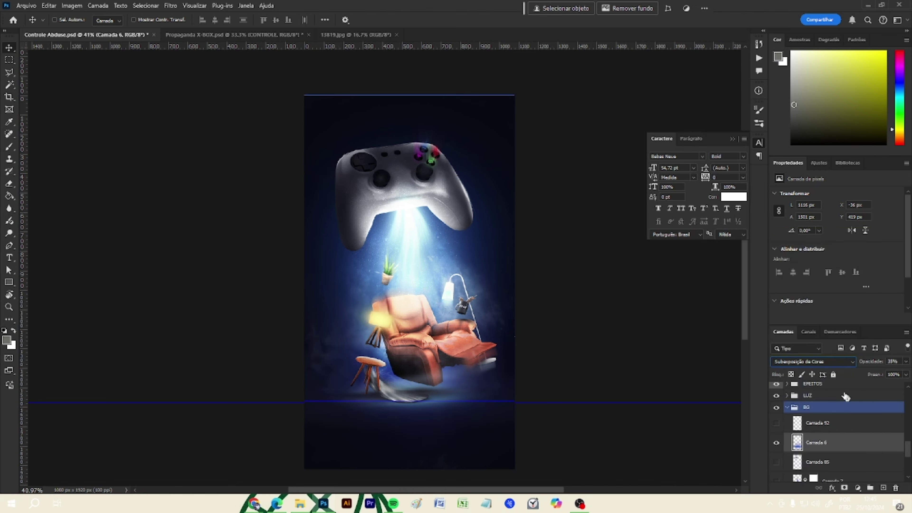
click(818, 361)
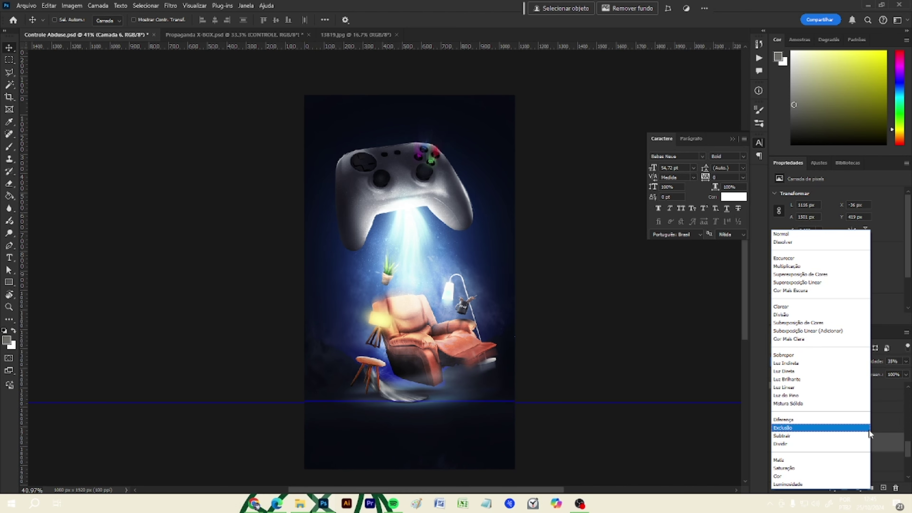
click(798, 322)
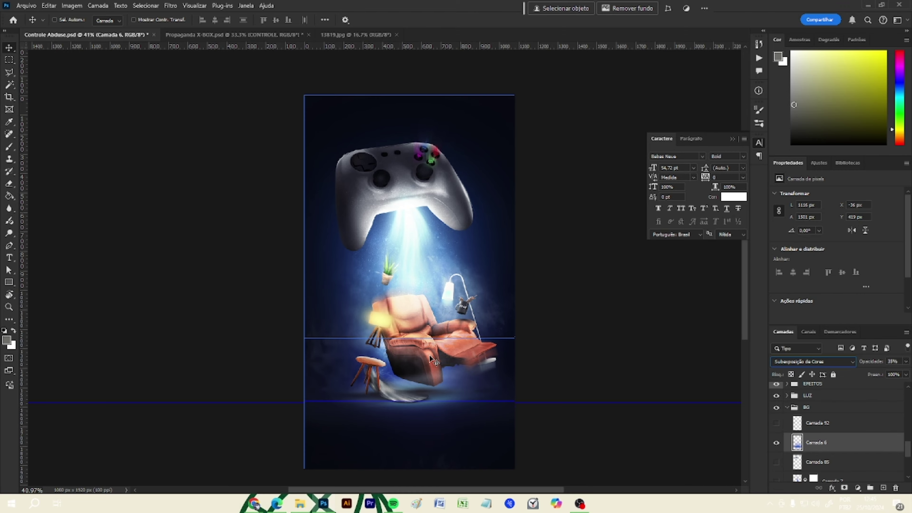
Step: Examine the glow of Camada 6, and make Camada 92, Camada 85 and Camada 7 visible again
scroll(430, 355, up, 5)
scroll(338, 312, down, 4)
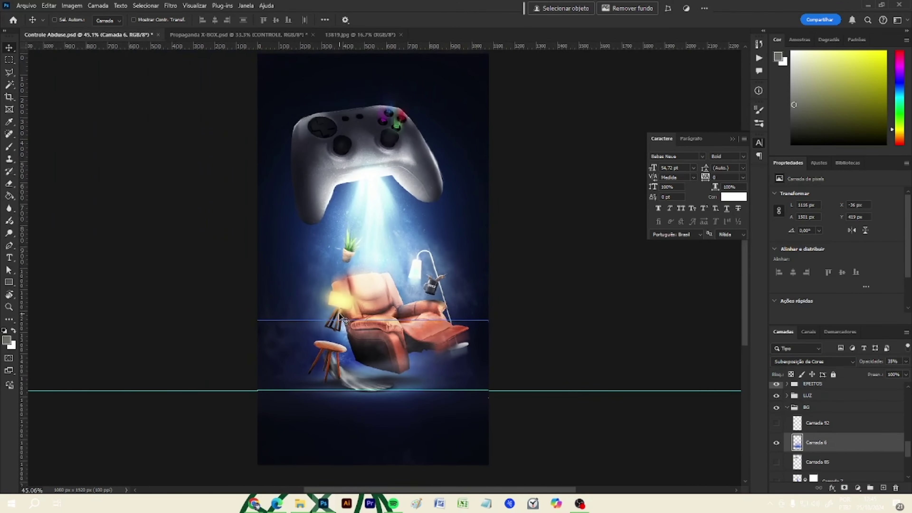
scroll(339, 312, up, 5)
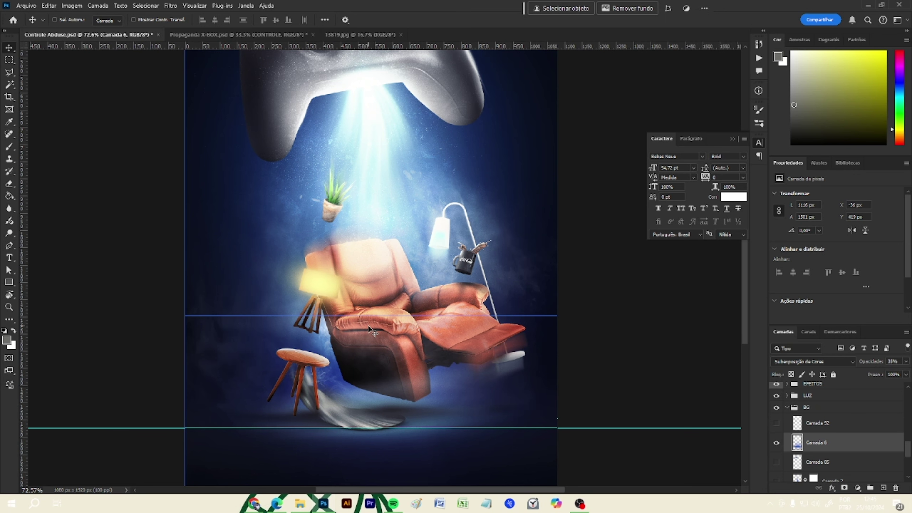
scroll(376, 341, down, 5)
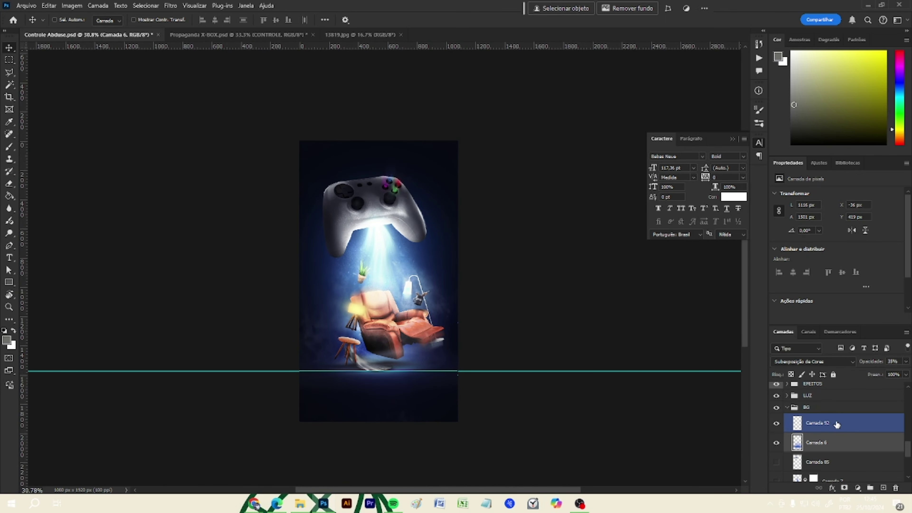
scroll(790, 431, down, 2)
click(776, 438)
scroll(809, 435, down, 1)
scroll(809, 434, down, 1)
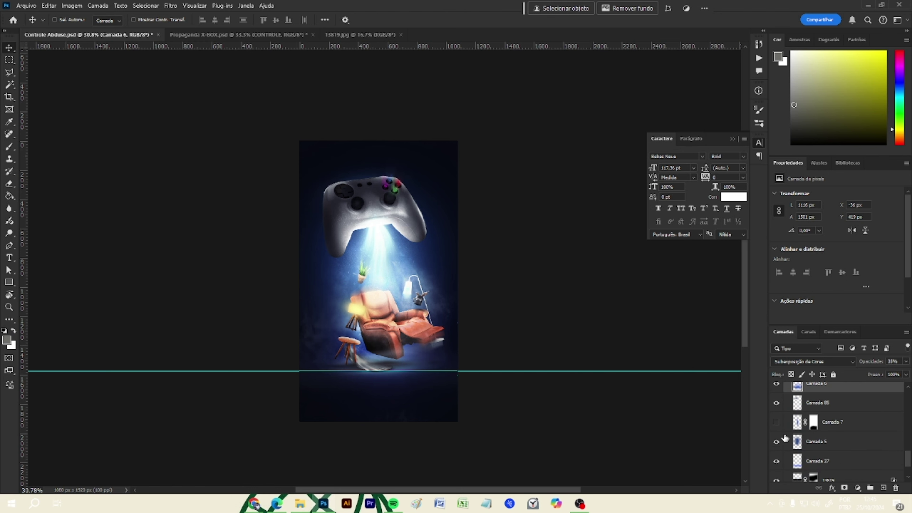
click(776, 425)
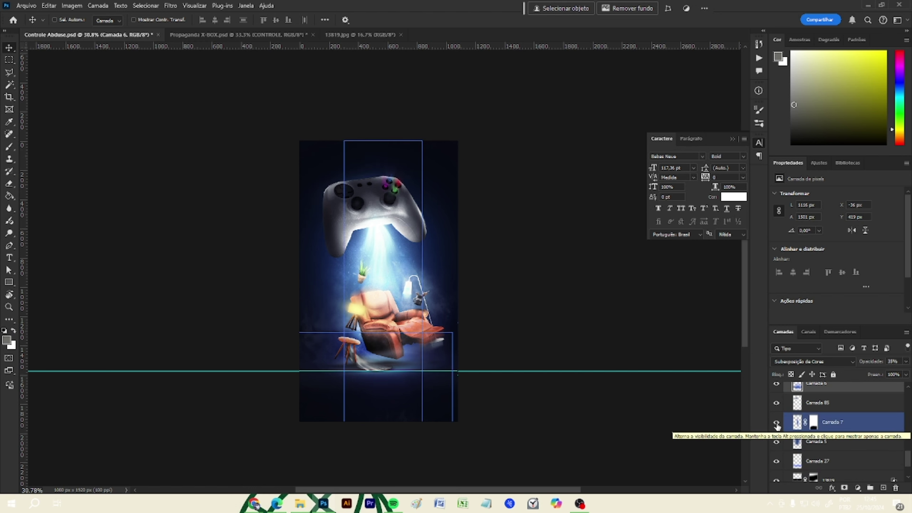
Step: Collapse the BG group and look over the background beneath the armchair up close
scroll(797, 434, up, 3)
click(796, 435)
scroll(795, 433, down, 1)
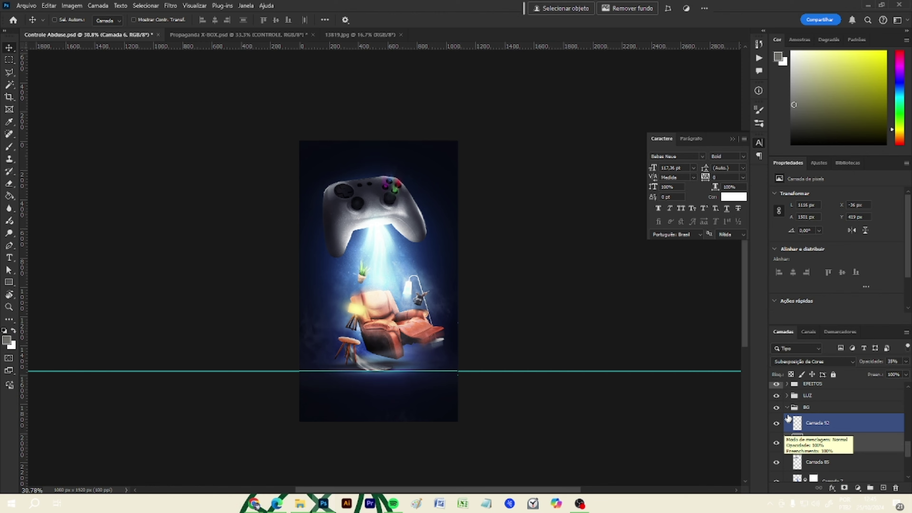
click(787, 408)
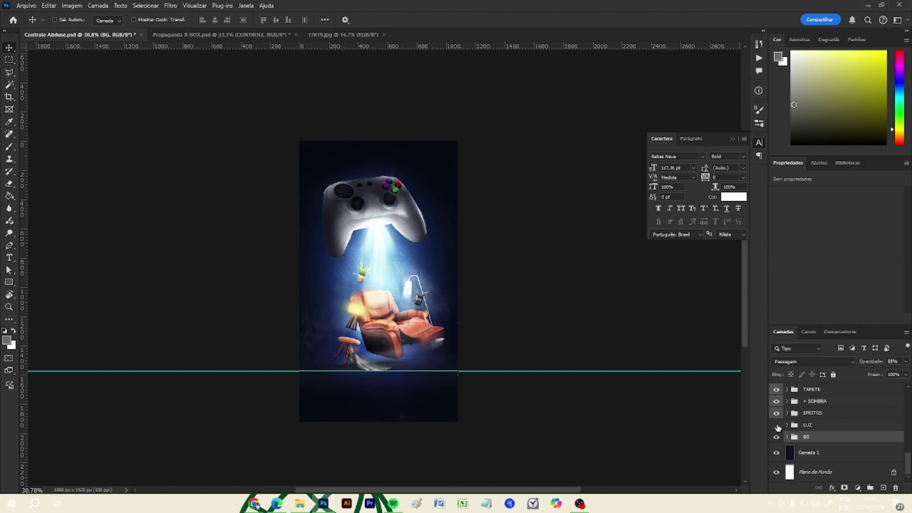
scroll(395, 363, up, 3)
scroll(401, 358, up, 1)
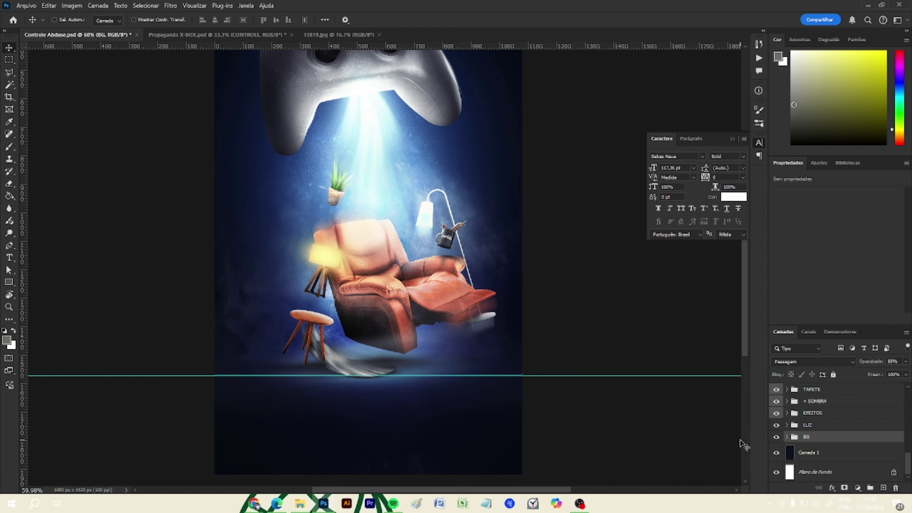
Step: Hide the BG, EFEITOS, + SOMBRA and LUZ groups to compare the scene without them, and make them visible again
click(776, 436)
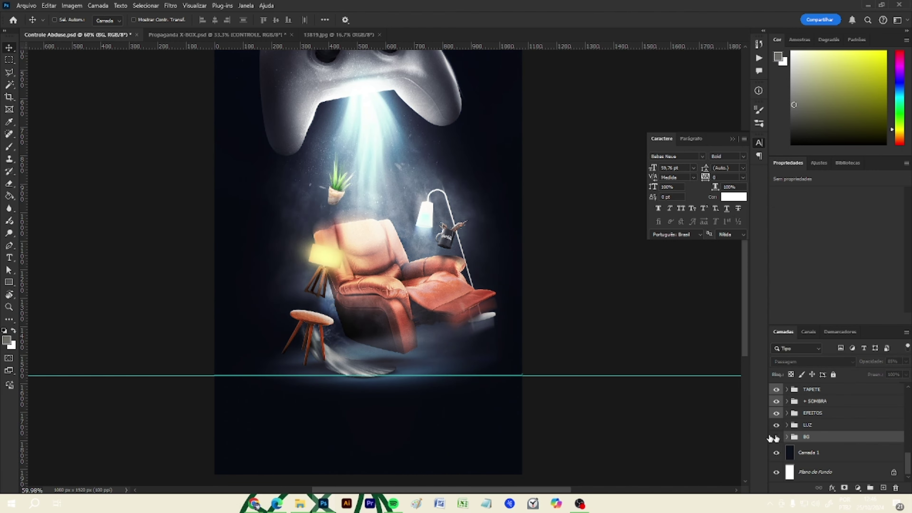
scroll(447, 343, down, 5)
scroll(447, 345, up, 3)
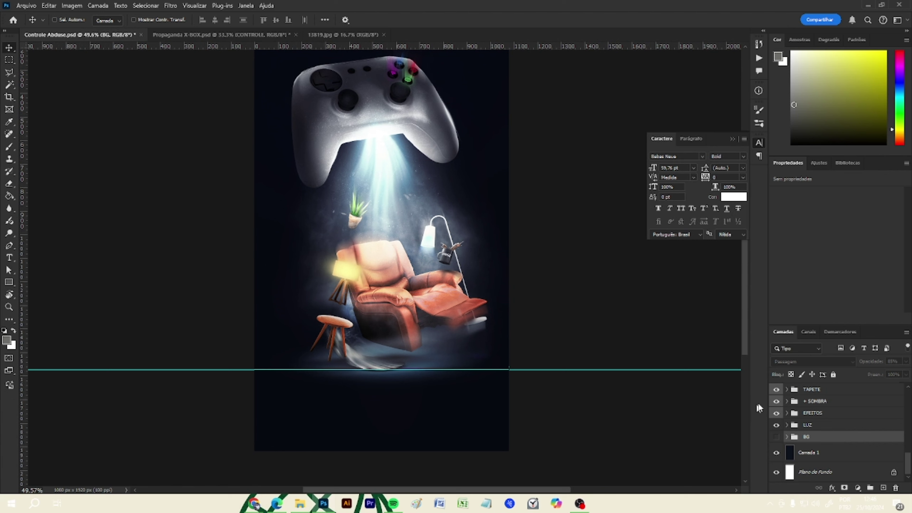
click(776, 413)
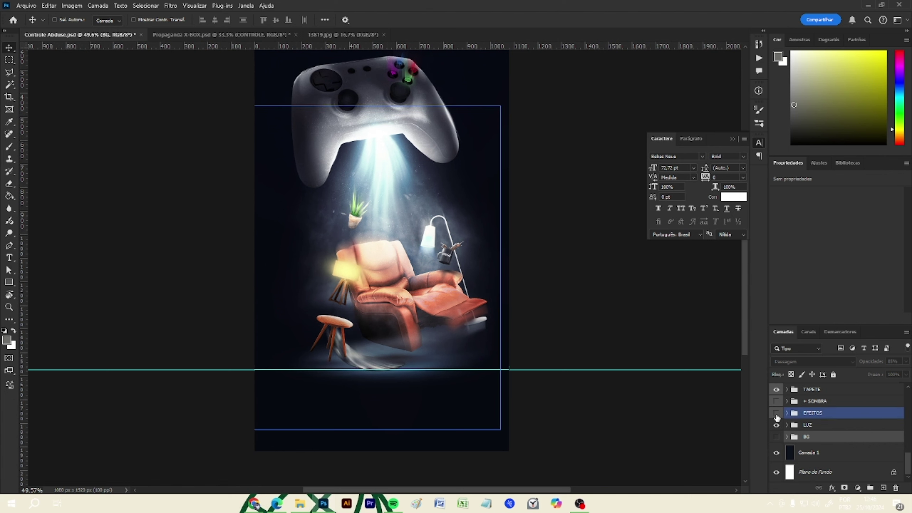
click(776, 425)
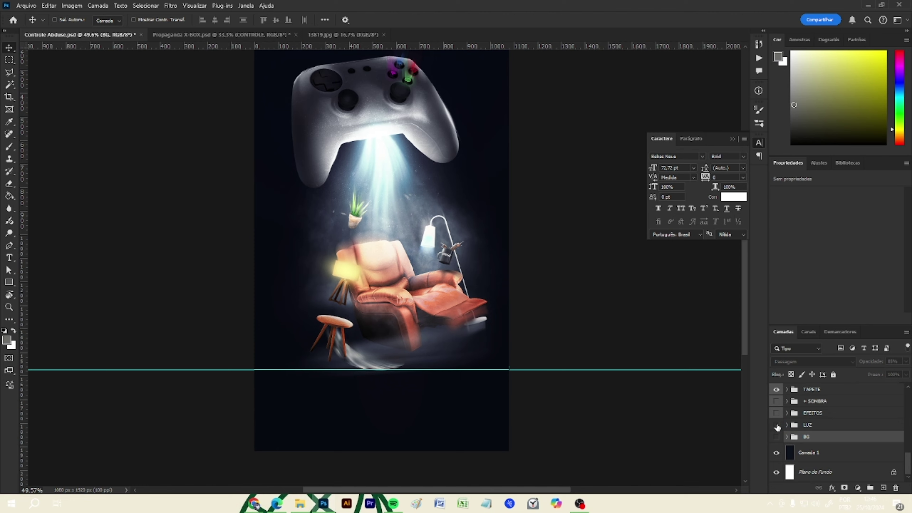
scroll(440, 388, down, 5)
scroll(461, 328, up, 4)
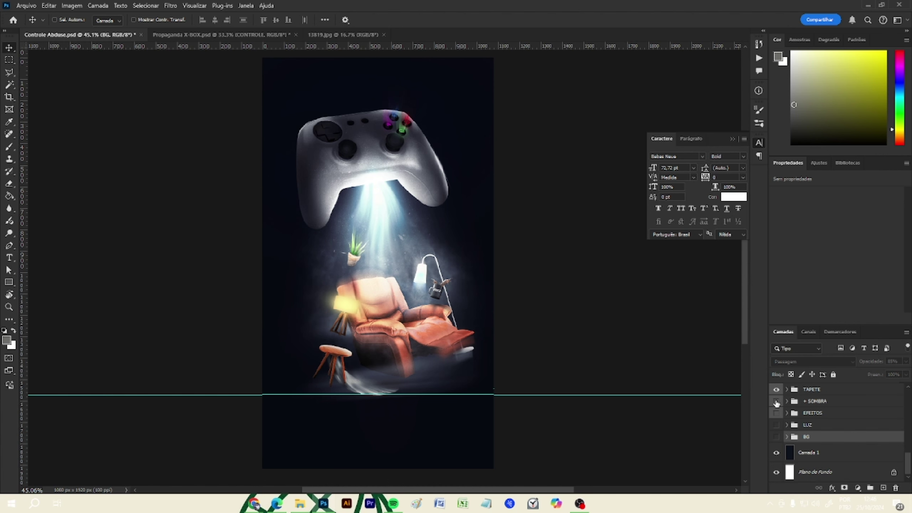
click(776, 437)
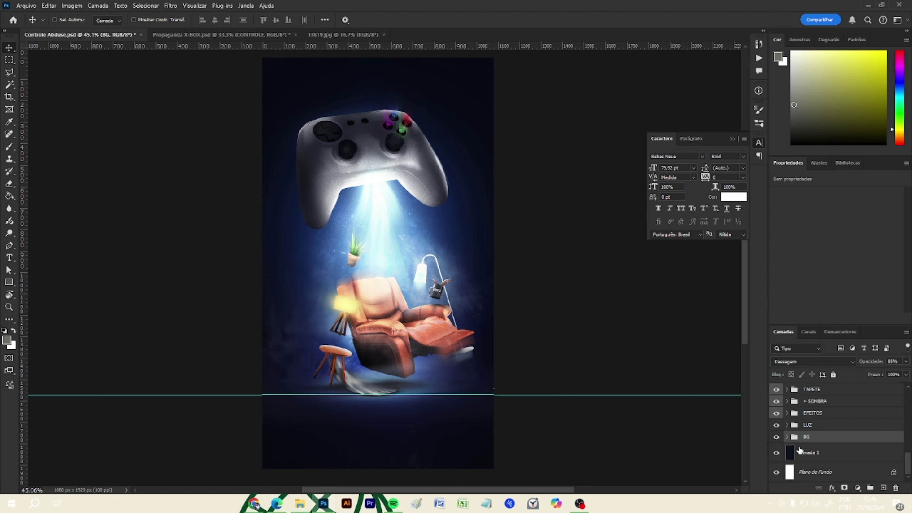
Step: Toggle the LUZ group's visibility, expand it, and compare the floor with and without its layers Camada 33 and 01
click(776, 426)
click(775, 426)
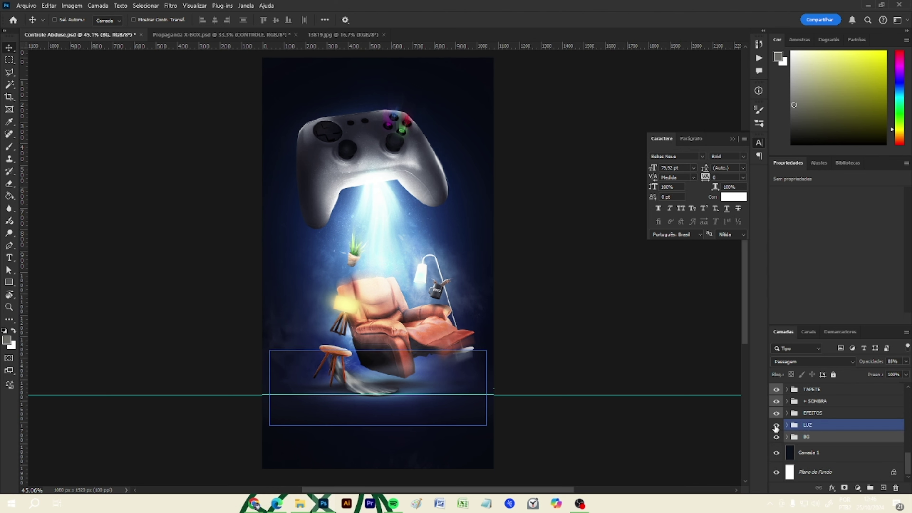
click(776, 426)
click(776, 425)
click(787, 425)
scroll(784, 427, down, 1)
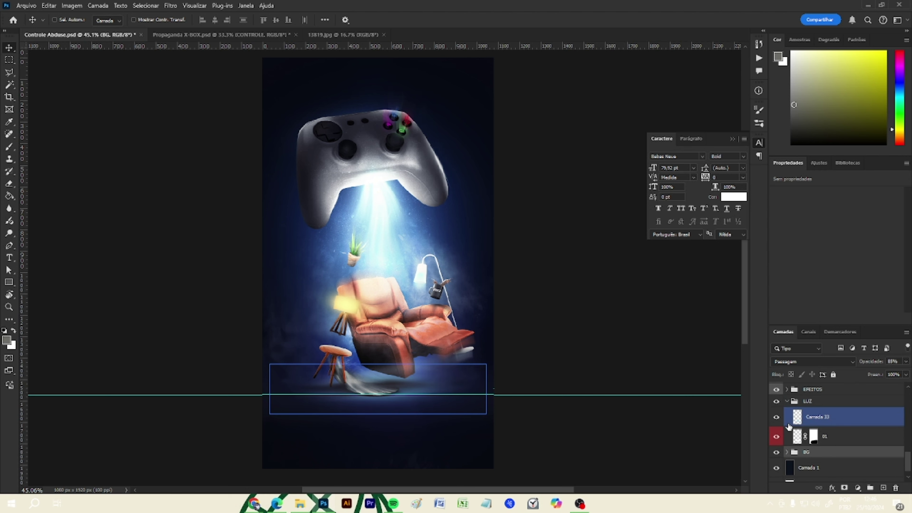
click(776, 418)
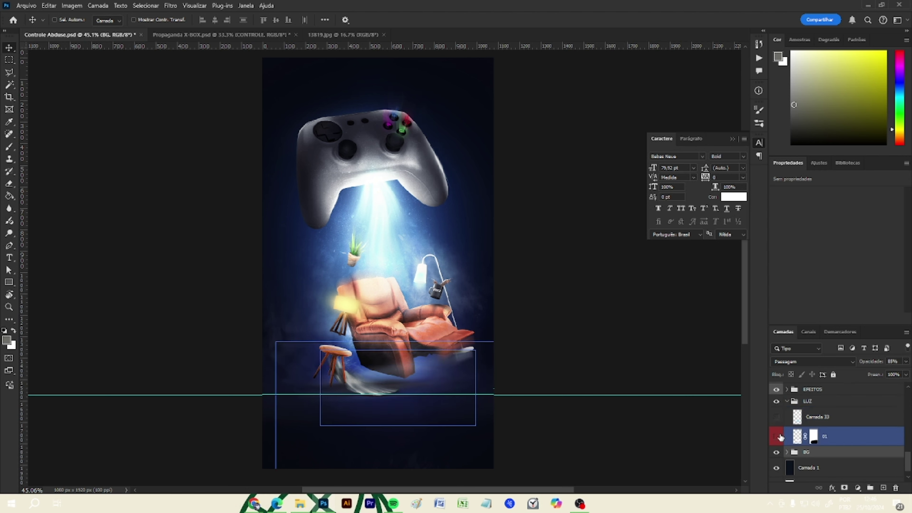
click(775, 417)
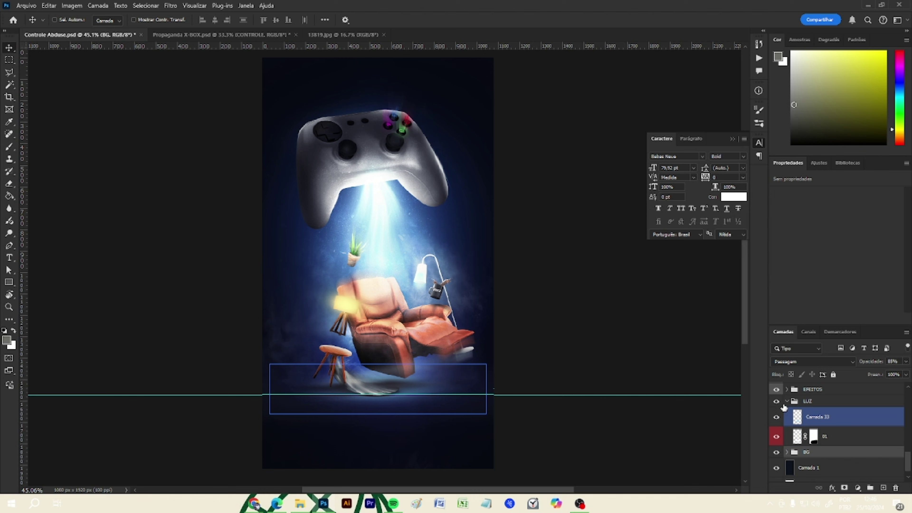
Step: Add a new layer above Camada 33 and flatten the soft brush tip into a horizontal ellipse with a 0° angle
click(821, 414)
key(ctrl+shift+alt+n)
key(b)
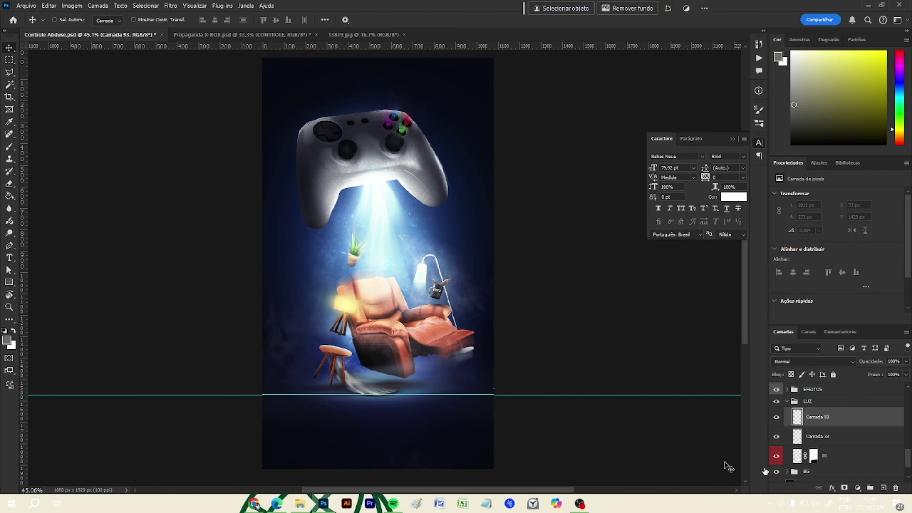
right_click(333, 253)
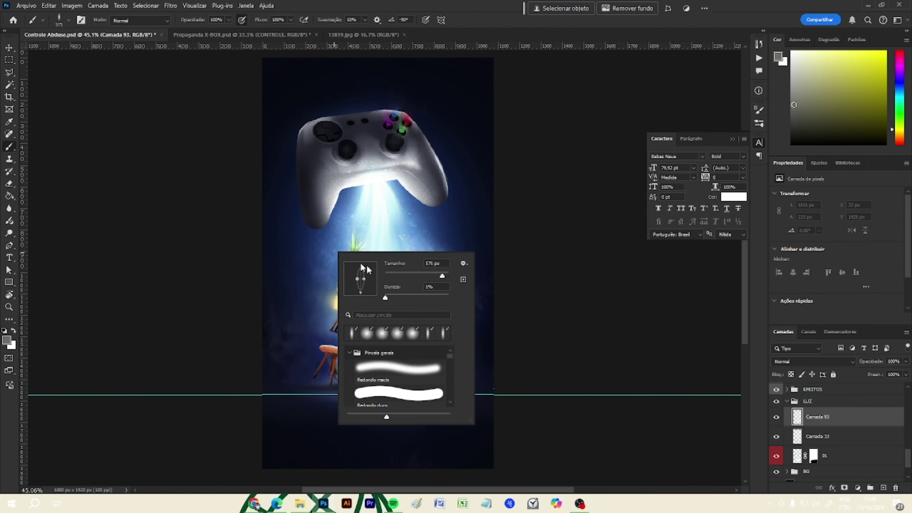
drag(366, 278, 388, 282)
key(Return)
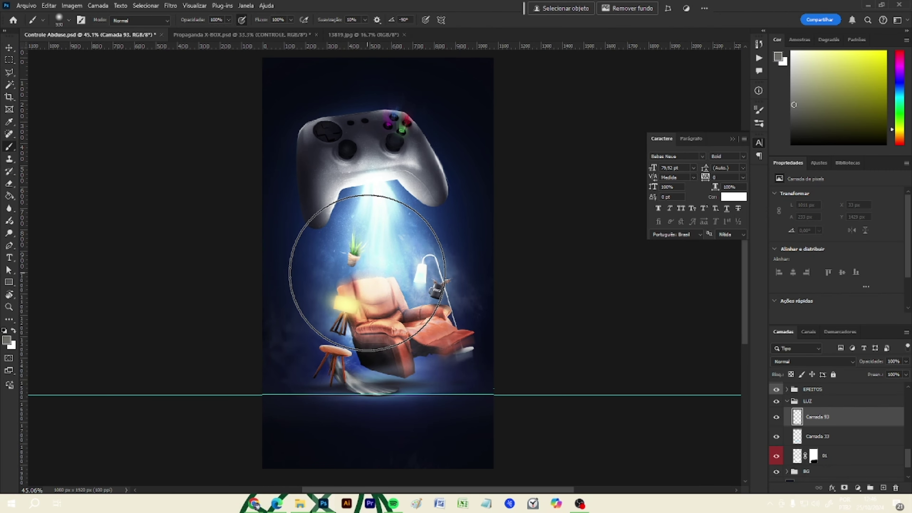
right_click(376, 266)
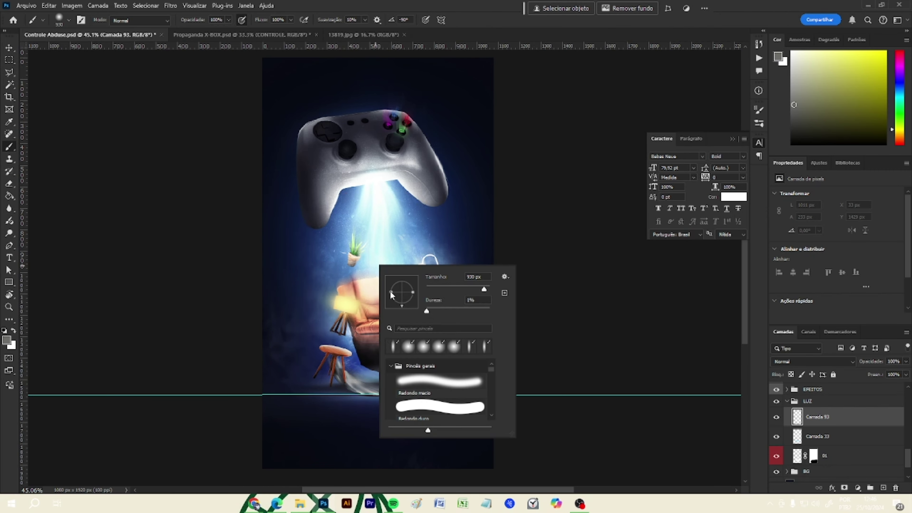
mouse_move(391, 293)
mouse_down()
mouse_move(401, 294)
mouse_move(388, 305)
mouse_move(404, 303)
mouse_move(396, 308)
mouse_move(389, 298)
mouse_move(393, 307)
mouse_move(401, 298)
mouse_move(398, 308)
mouse_move(401, 293)
mouse_move(412, 303)
mouse_move(414, 296)
mouse_up()
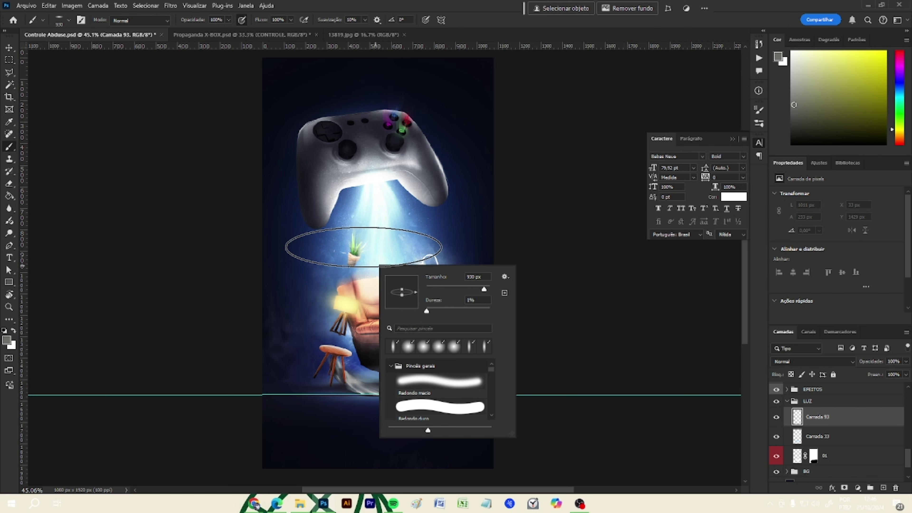
click(364, 248)
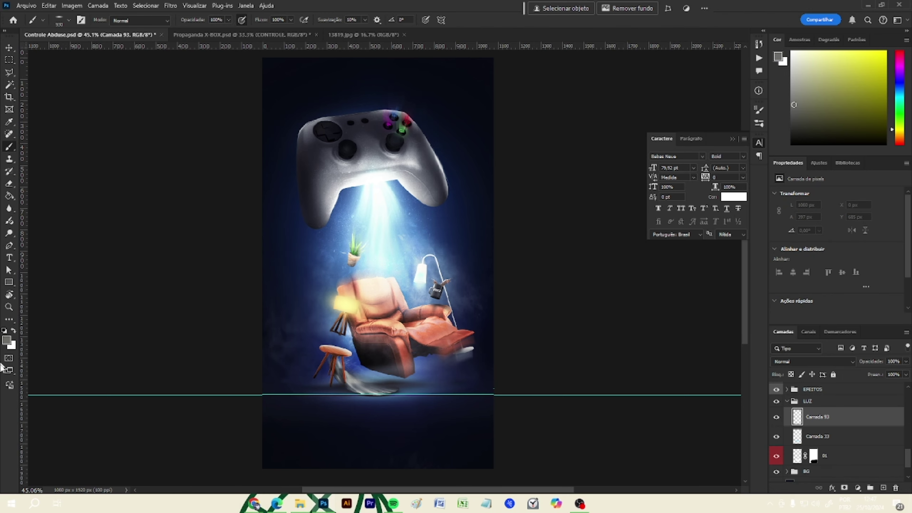
Step: Set the foreground colour to yellow f8f800, test a brush dab near the plant, and undo it
click(7, 342)
click(698, 265)
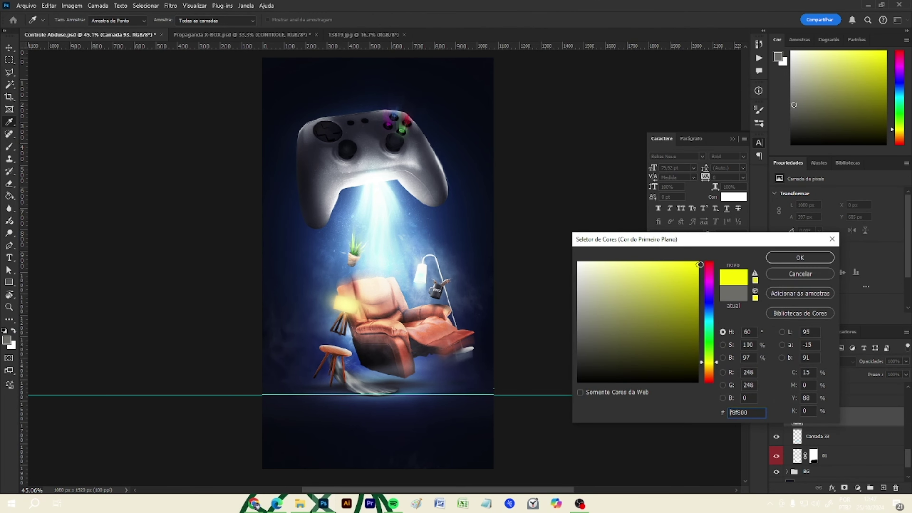
click(323, 247)
key(ctrl+z)
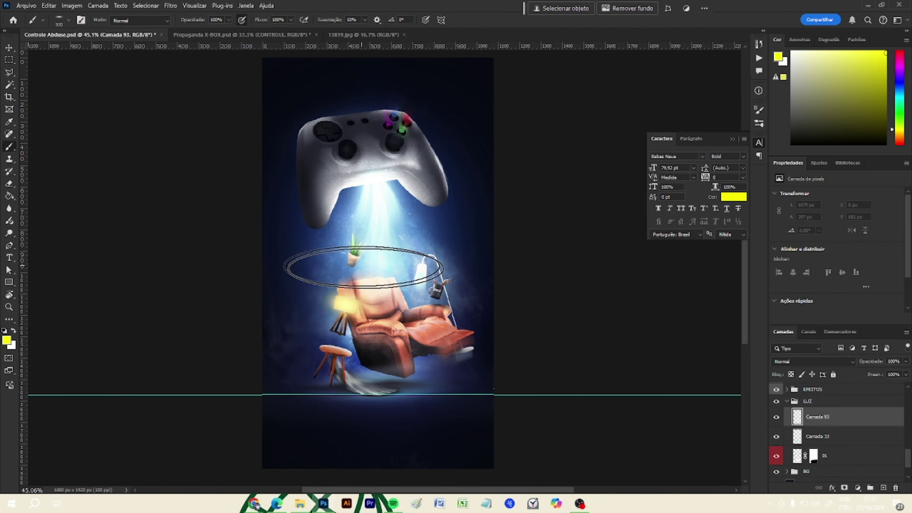
Step: Move the new layer above the LUZ group and paint yellow elliptical glows behind the plant, behind the armchair and on the floor
drag(787, 424, 792, 395)
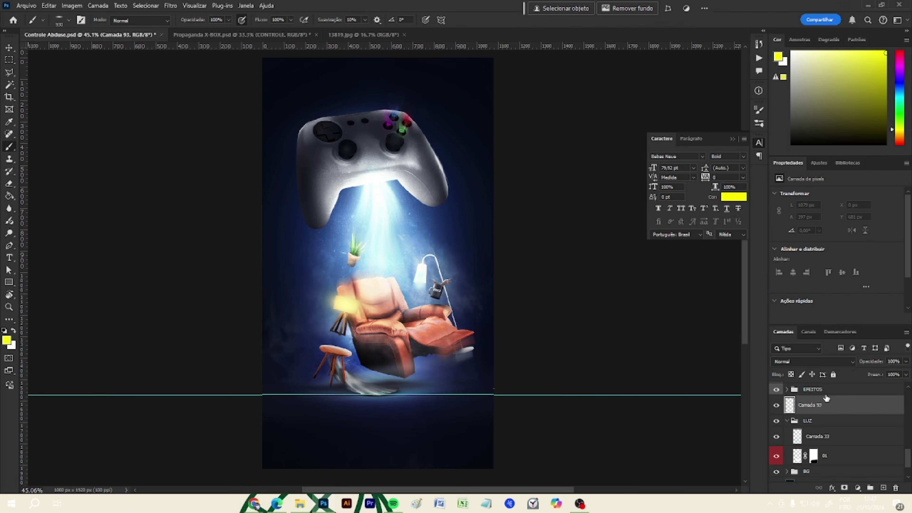
click(375, 245)
click(385, 331)
click(376, 414)
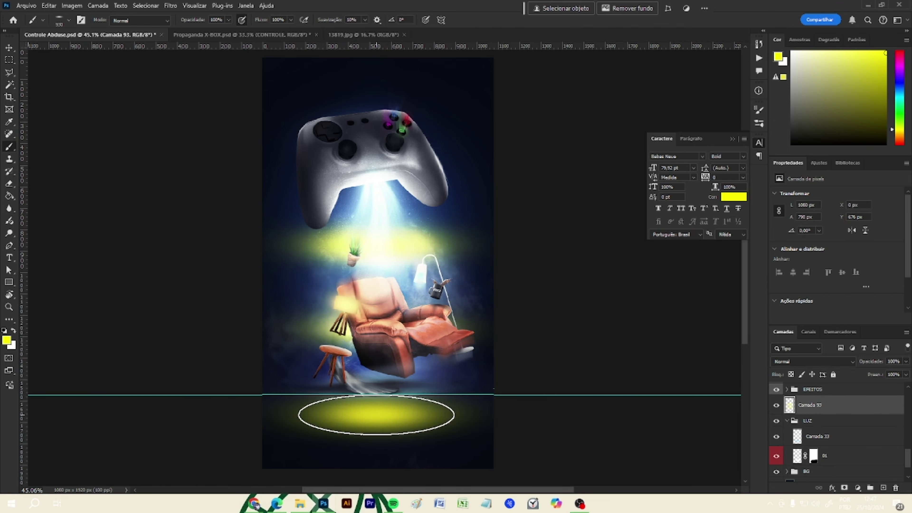
Step: Examine the yellow floor glow at different zoom levels, shrinking the elliptical brush over it to show the shape of the light
scroll(376, 415, up, 5)
scroll(376, 407, down, 2)
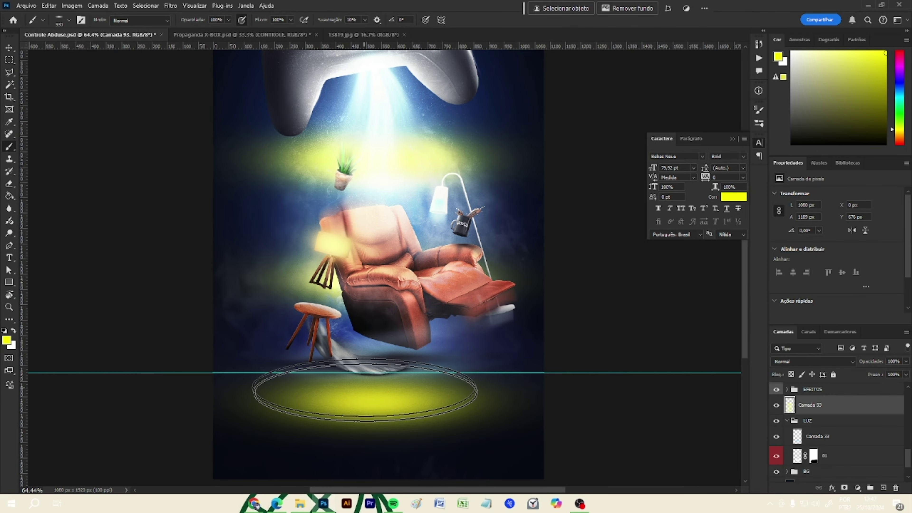
scroll(375, 379, up, 2)
scroll(372, 385, down, 2)
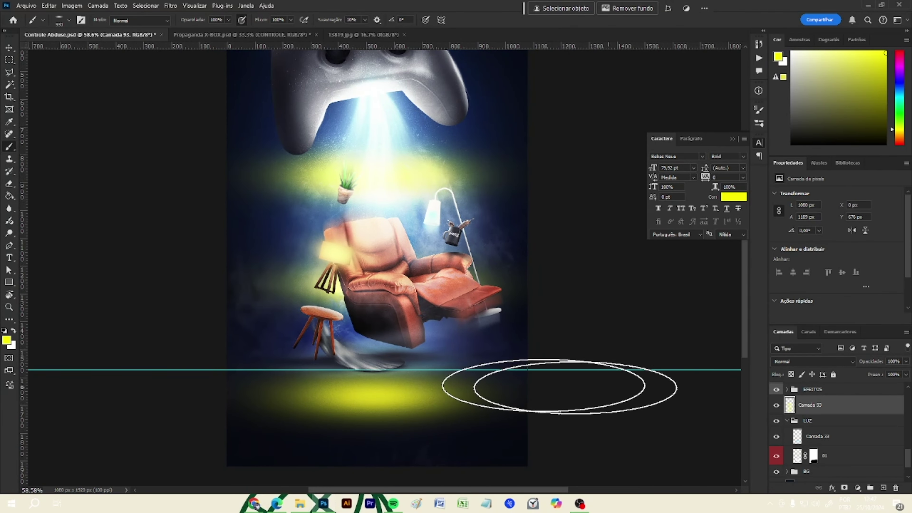
scroll(305, 327, down, 2)
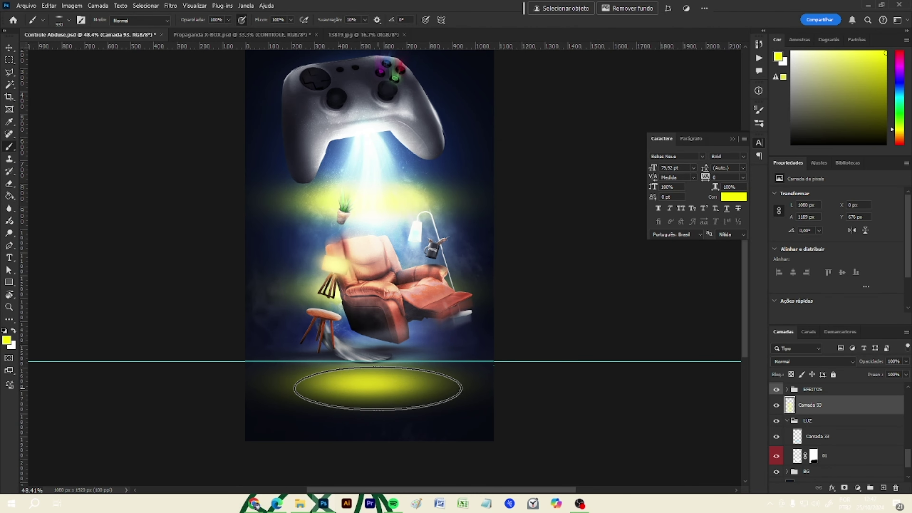
scroll(377, 387, up, 1)
scroll(378, 388, up, 2)
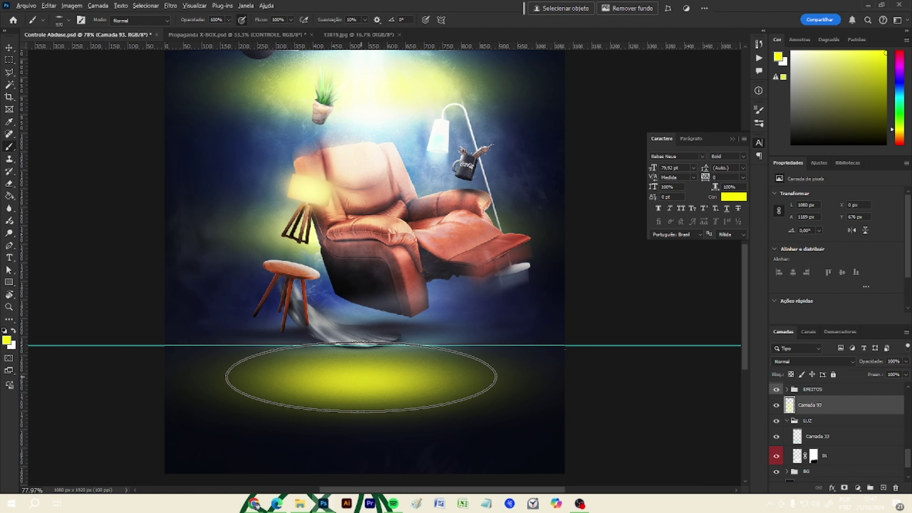
drag(361, 377, 252, 380)
scroll(366, 382, up, 2)
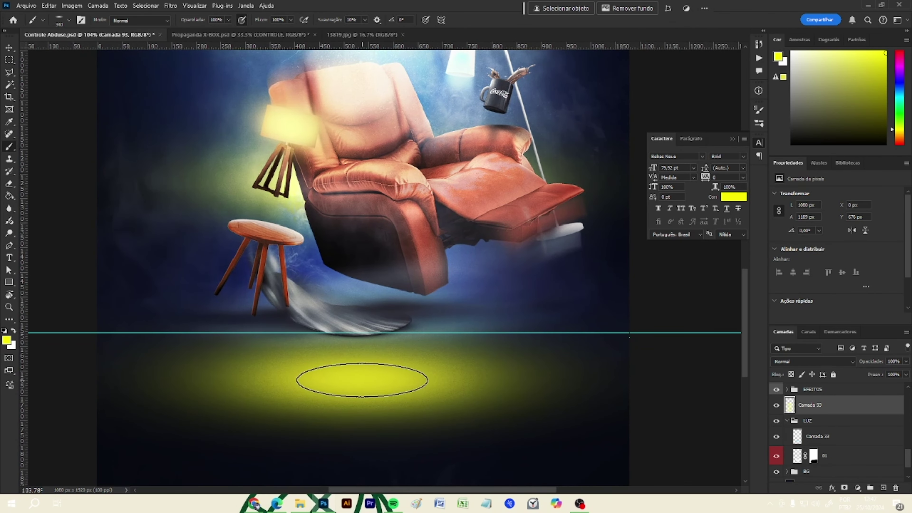
drag(371, 379, 323, 379)
scroll(370, 377, down, 1)
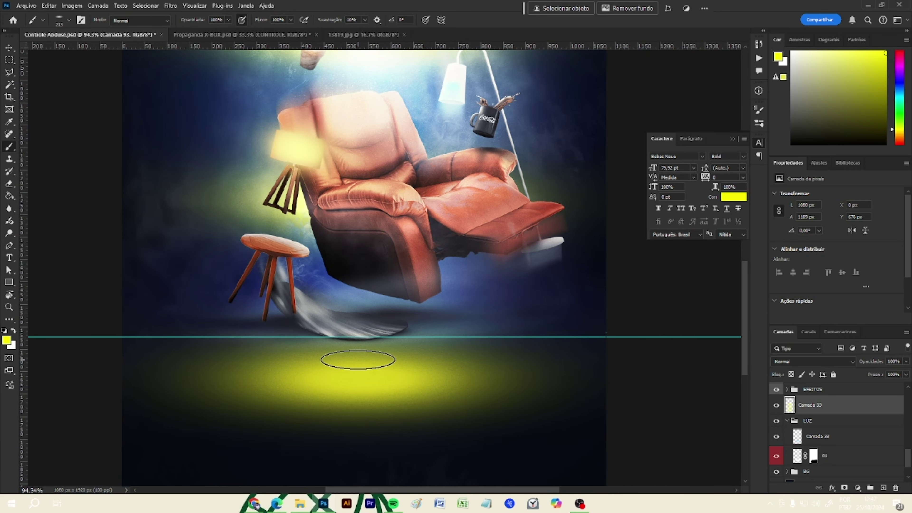
scroll(363, 409, down, 5)
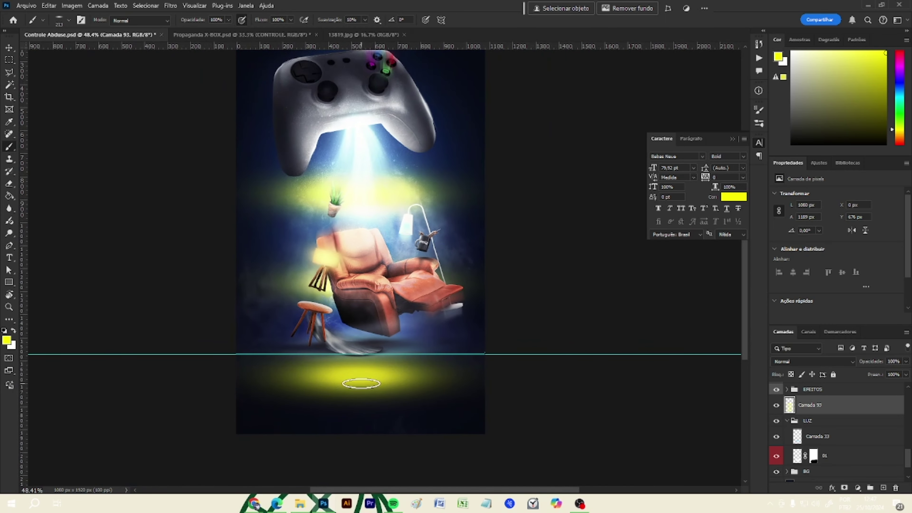
Step: Switch to the Move tool, hide the yellow glow layer and collapse the LUZ group
key(v)
scroll(362, 379, up, 2)
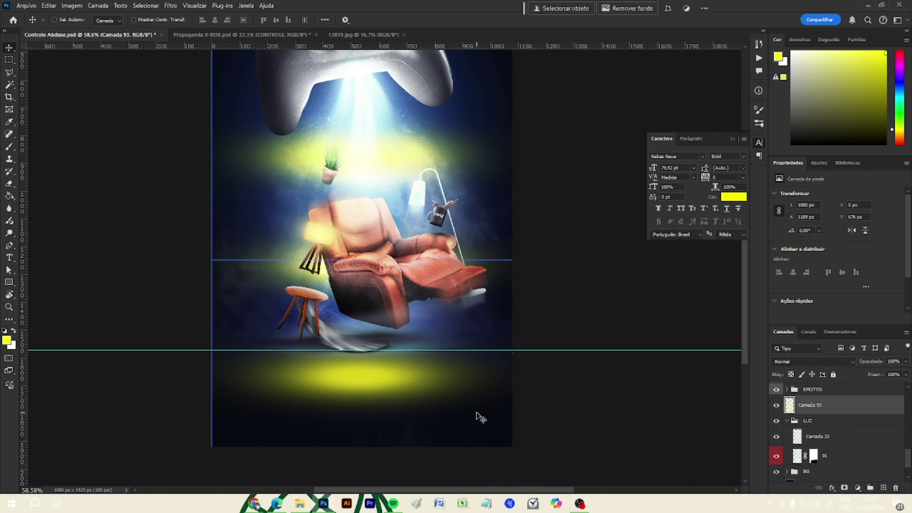
scroll(377, 372, down, 3)
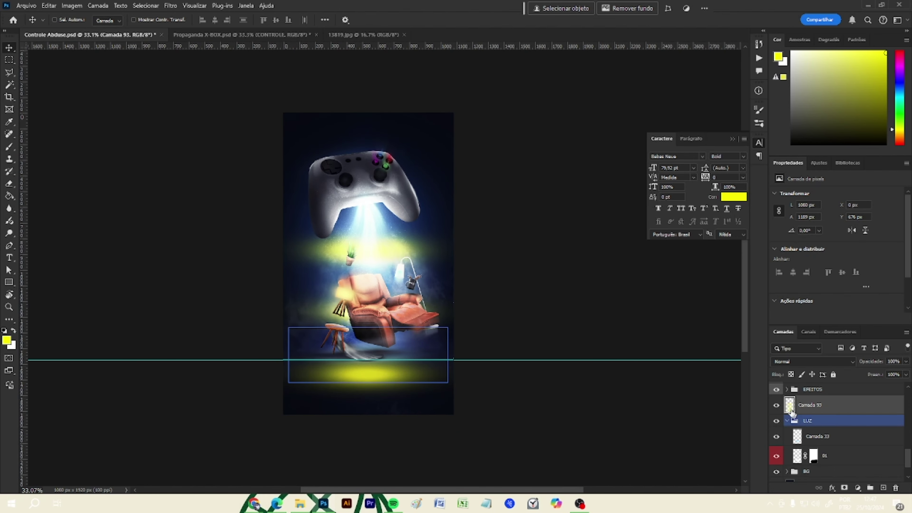
click(774, 405)
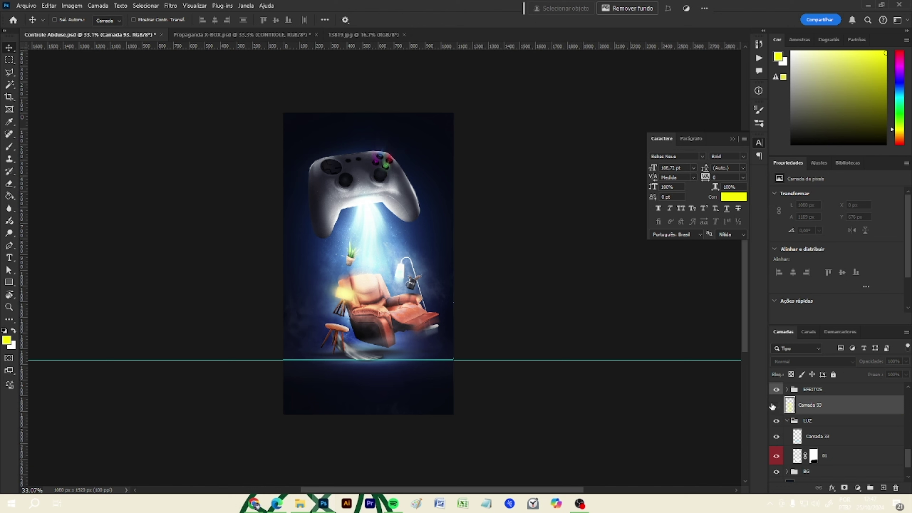
click(787, 421)
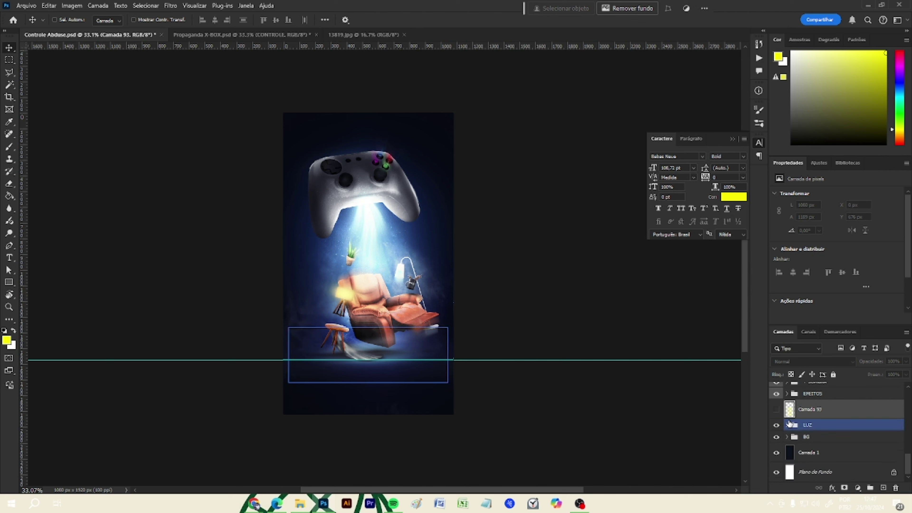
scroll(788, 423, up, 3)
scroll(789, 423, up, 1)
click(788, 421)
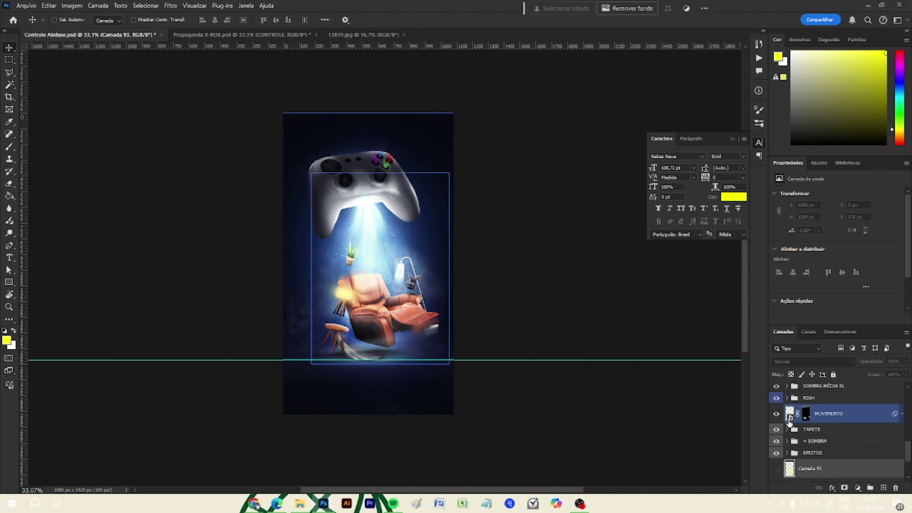
Step: Examine the remaining layer groups and the armchair, lamp and plant area of the composition up close
scroll(790, 426, up, 3)
click(791, 434)
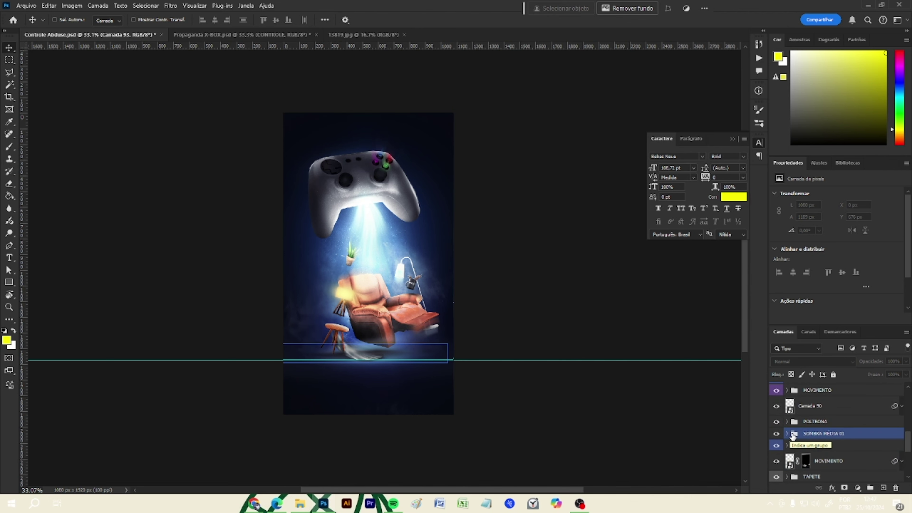
scroll(793, 435, up, 5)
scroll(355, 303, up, 2)
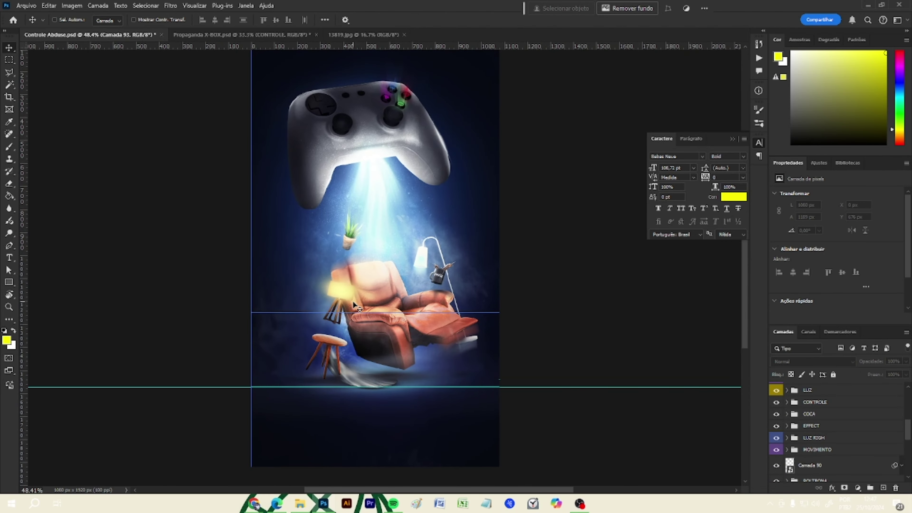
scroll(333, 204, up, 3)
scroll(334, 204, down, 1)
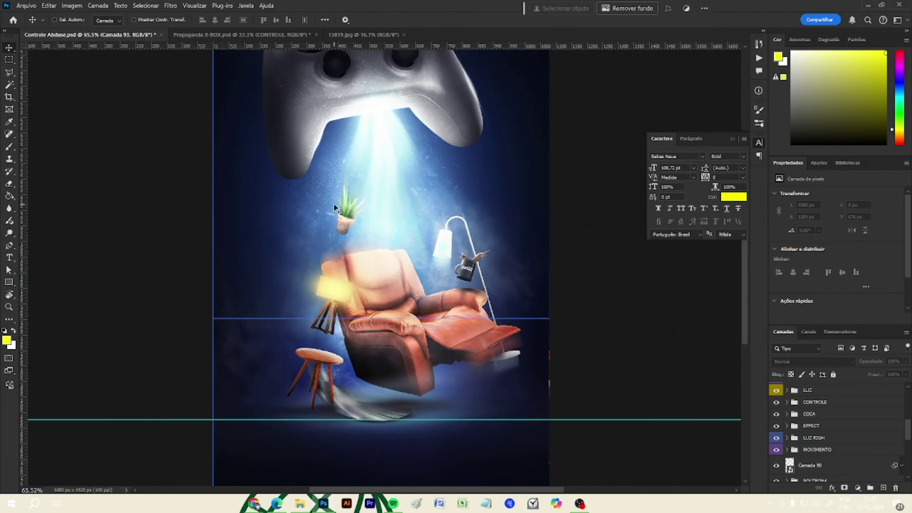
scroll(333, 204, down, 4)
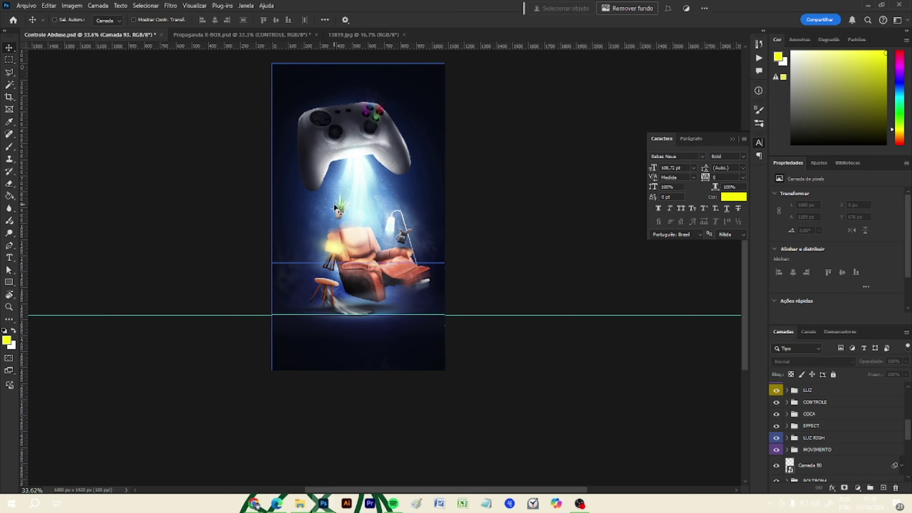
scroll(335, 209, up, 7)
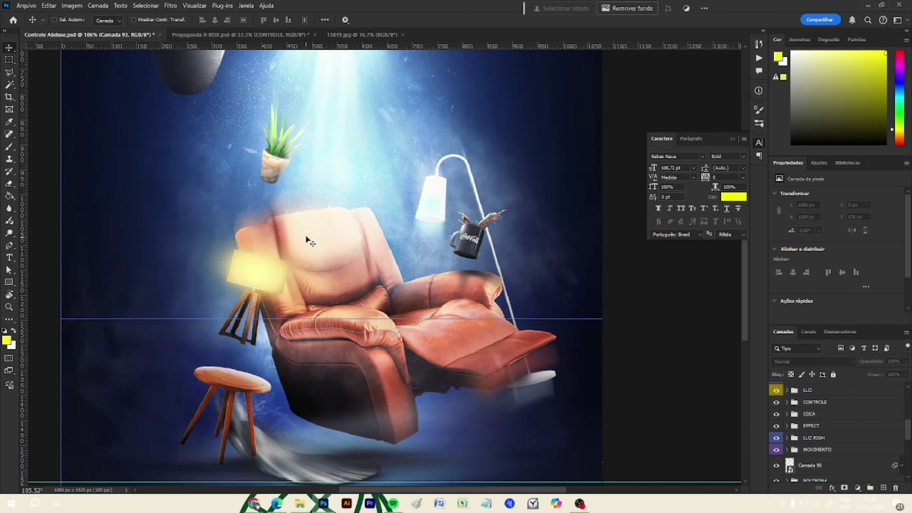
Step: Show the Agrupar 4 group and the white Camada 98 layer to display the original source images
ctrl+click(304, 228)
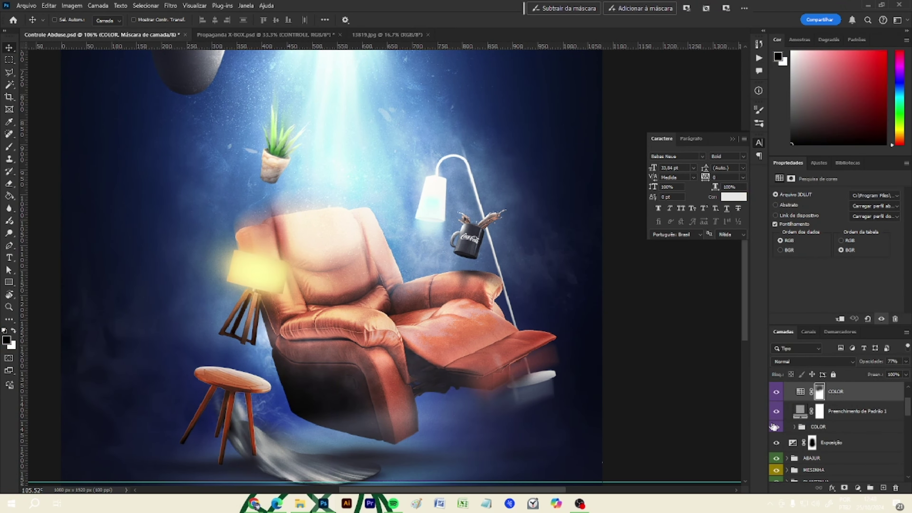
scroll(791, 429, up, 1)
click(776, 388)
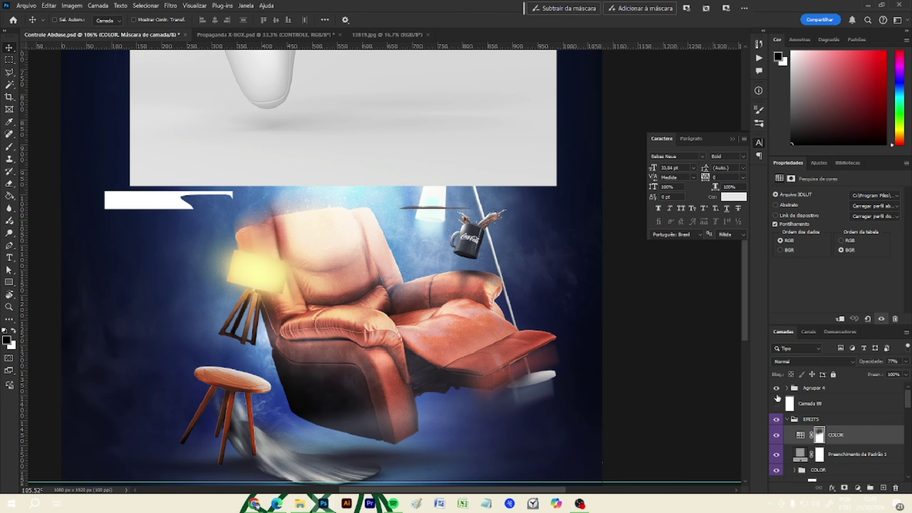
click(776, 403)
scroll(354, 298, down, 7)
scroll(319, 282, up, 5)
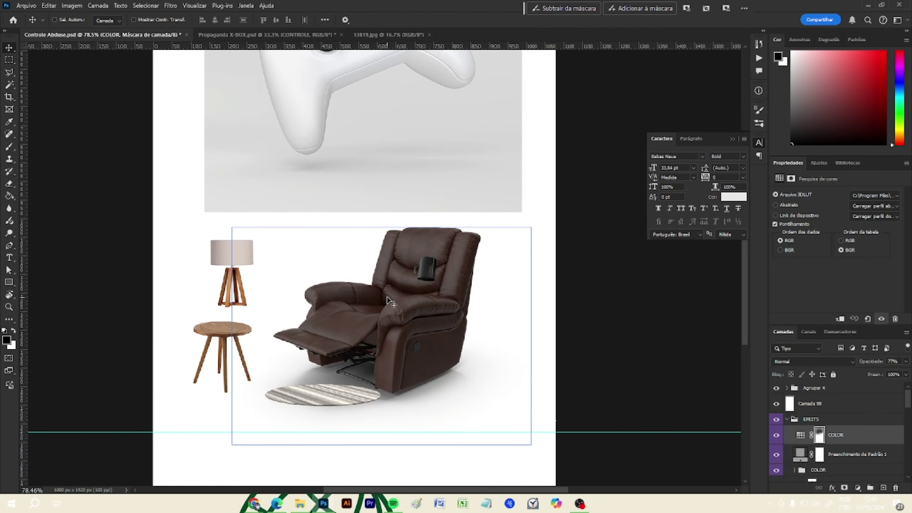
Step: Duplicate the recliner chair, move its layer to the top of Agrupar 4, and place the copy over the controller image
ctrl+click(392, 292)
drag(410, 312, 354, 214)
drag(811, 473, 813, 396)
scroll(355, 260, up, 3)
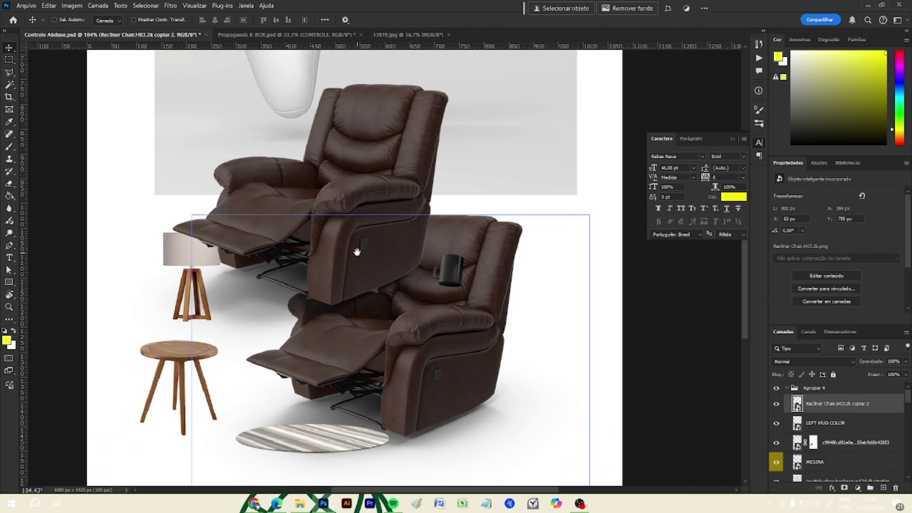
drag(356, 253, 357, 376)
drag(339, 343, 366, 239)
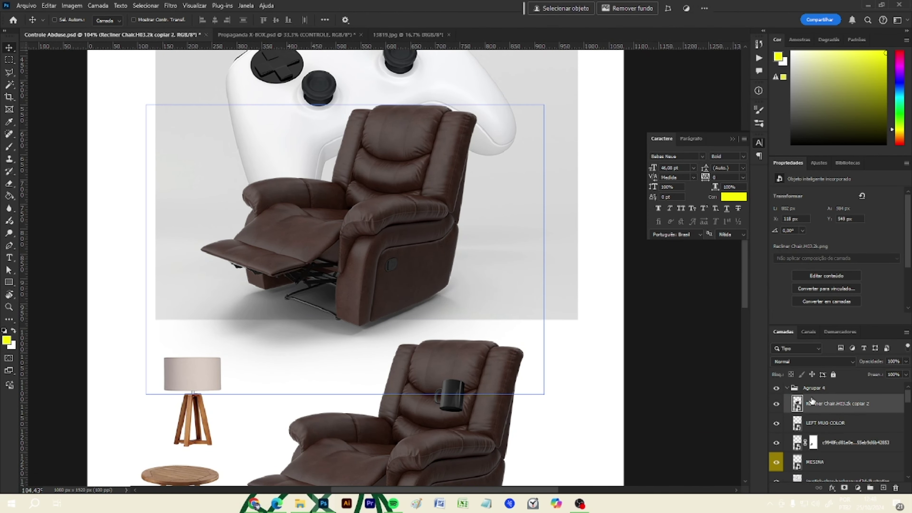
drag(825, 407, 821, 485)
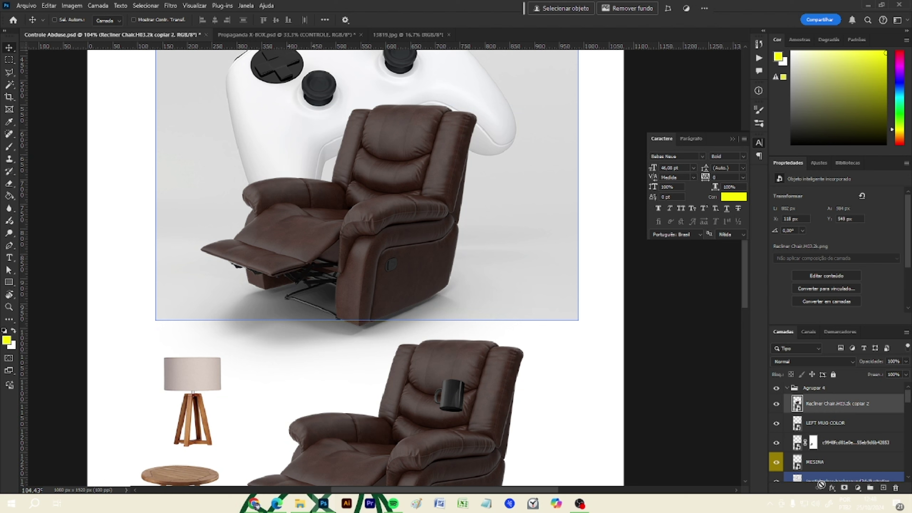
drag(825, 449, 830, 405)
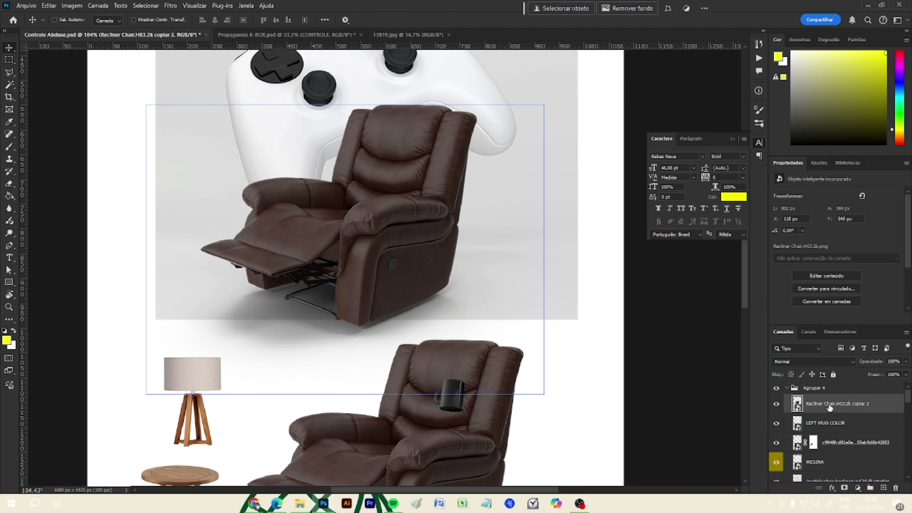
Step: Duplicate the upper recliner chair, place the new copy to its right, and rasterize that layer
key(ctrl)
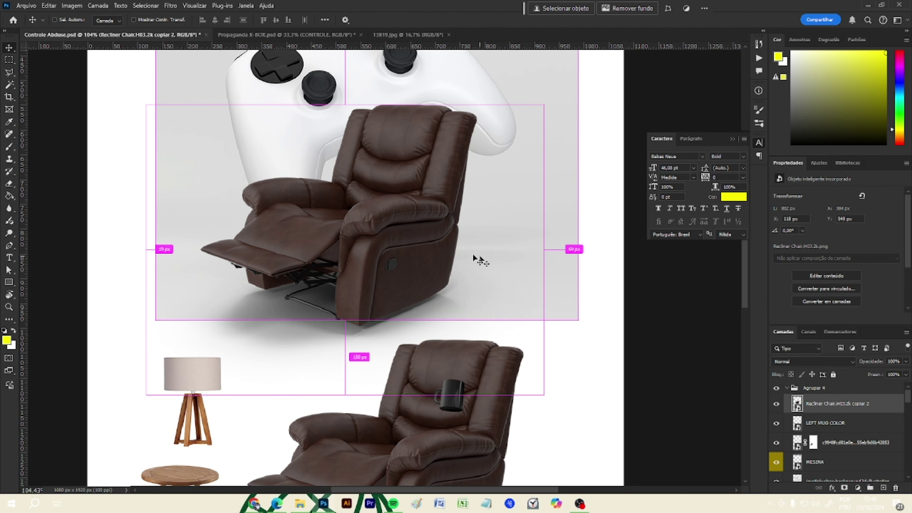
key(ctrl+j)
drag(428, 257, 555, 274)
right_click(885, 397)
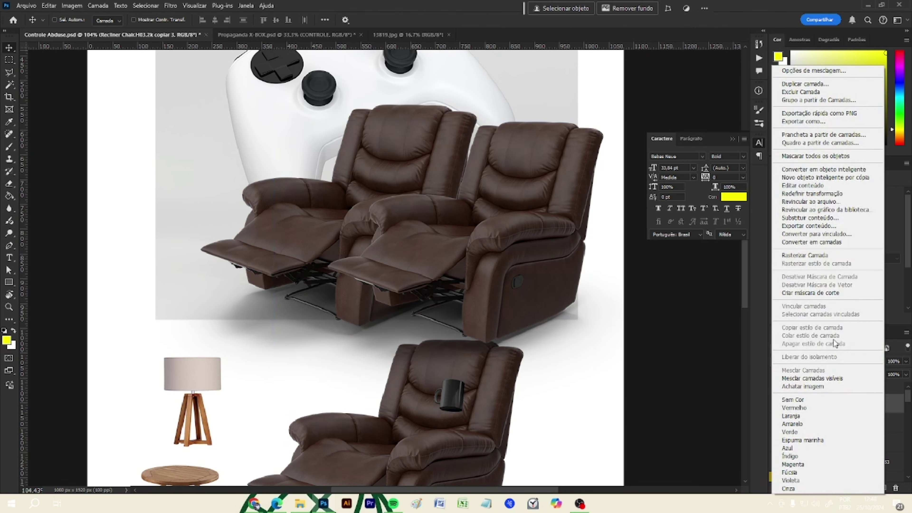
click(800, 256)
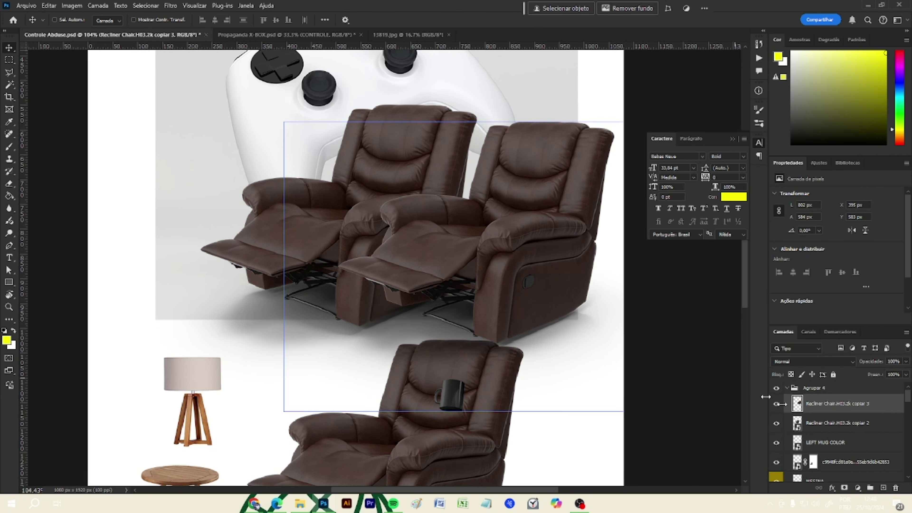
Step: Move the smart object chair Recliner Chair.H03.2k copiar 2 left, clear of the rasterized copy
click(837, 422)
drag(378, 214, 231, 216)
click(814, 391)
Step: Apply a Motion Blur to the rasterized chair with an angle of 89° and a distance of 29 pixels
click(825, 403)
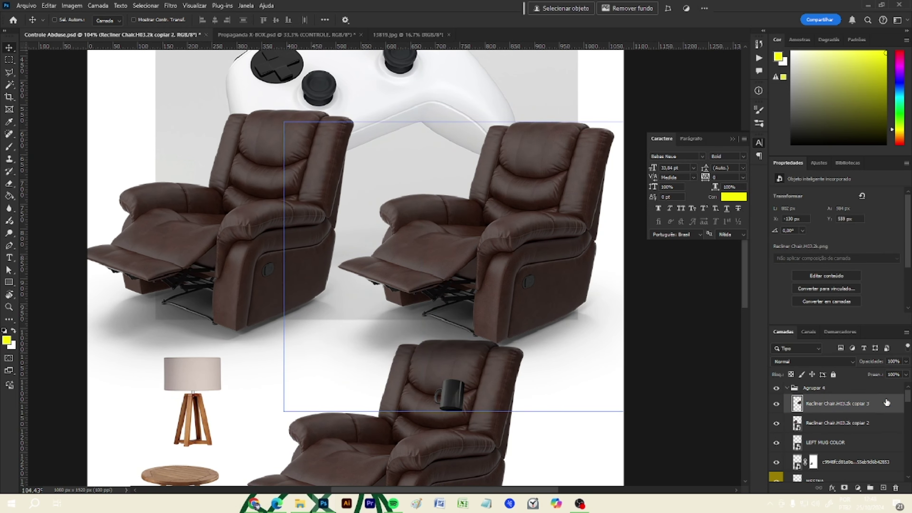
click(171, 5)
mouse_move(210, 119)
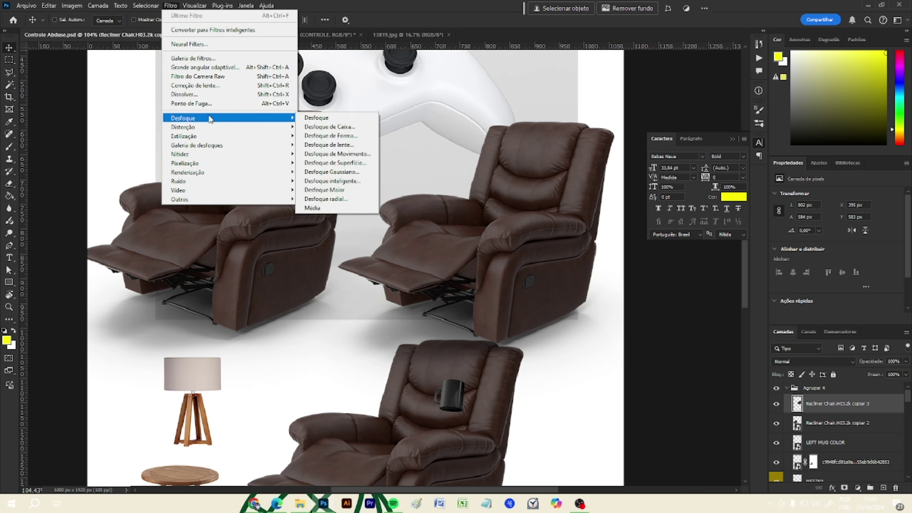
click(336, 154)
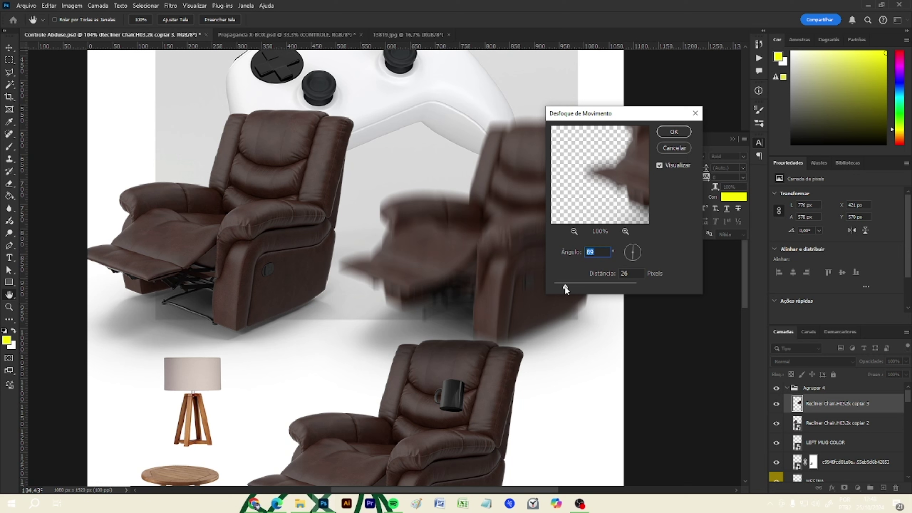
drag(564, 287, 566, 287)
click(674, 132)
Step: Apply a Motion Blur to the smart object chair with an angle of 89° and a distance of 34 pixels
click(857, 423)
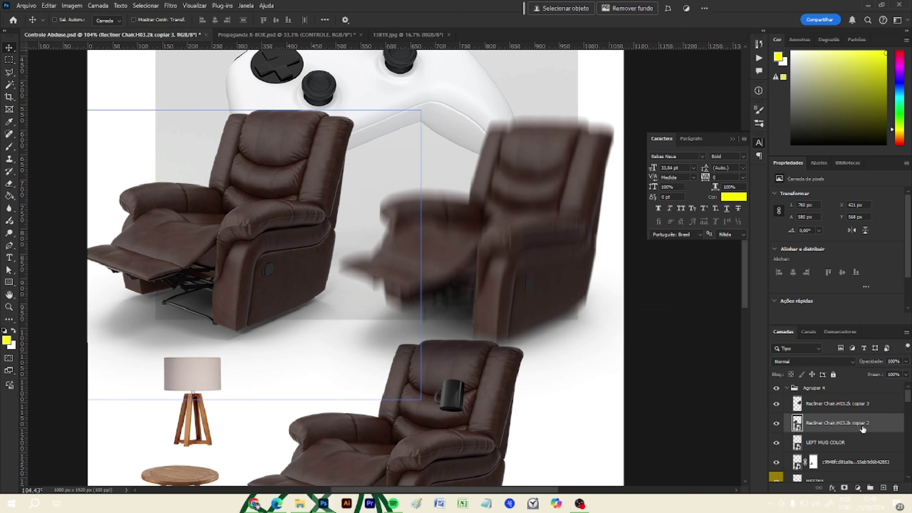
click(170, 6)
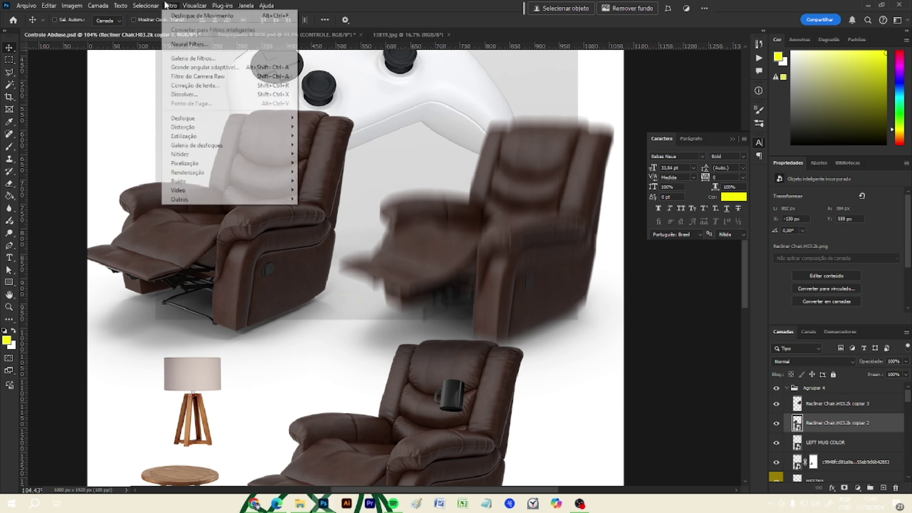
mouse_move(195, 118)
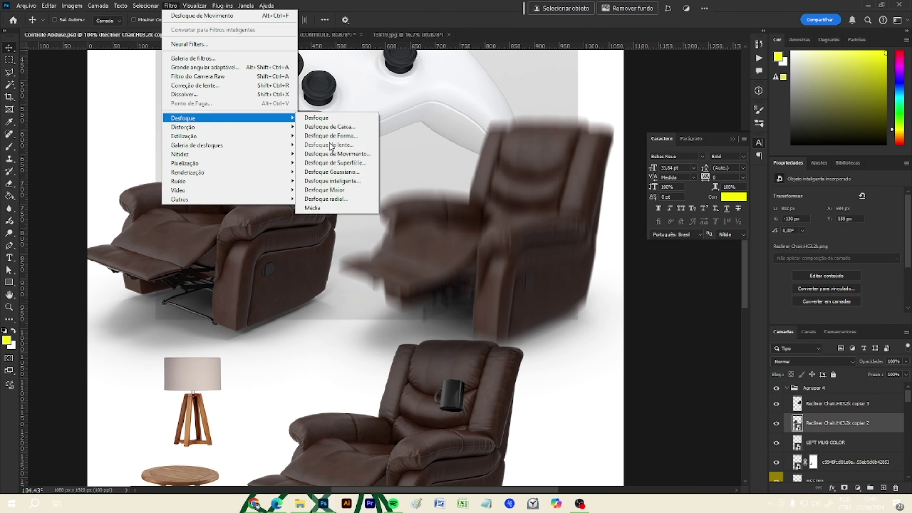
click(334, 154)
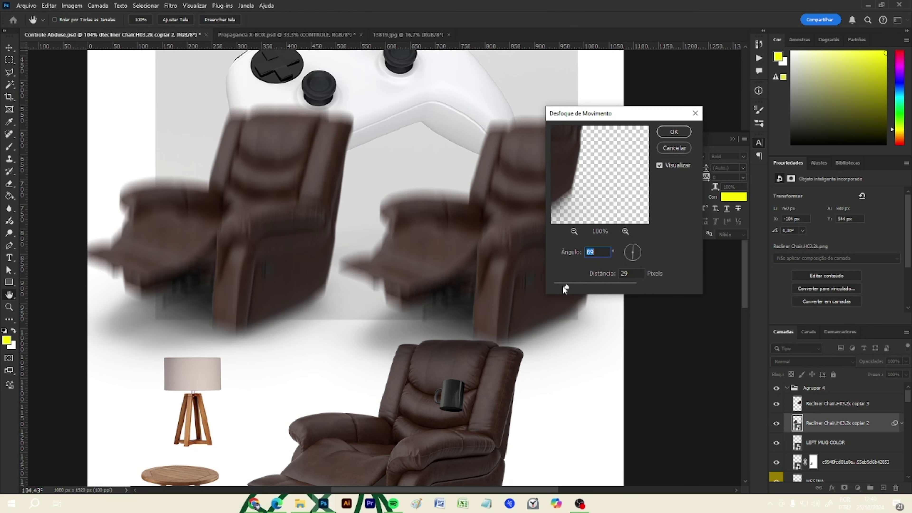
drag(568, 287, 569, 287)
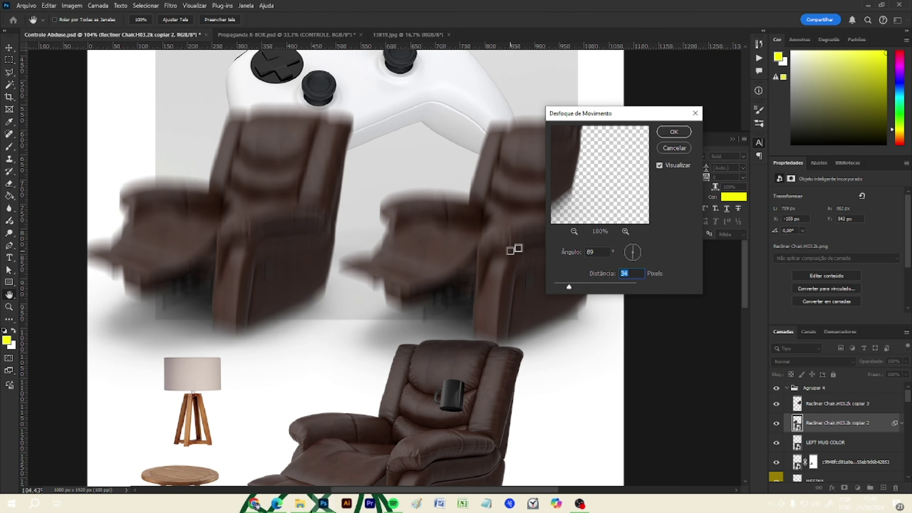
click(680, 132)
key(v)
scroll(298, 237, down, 2)
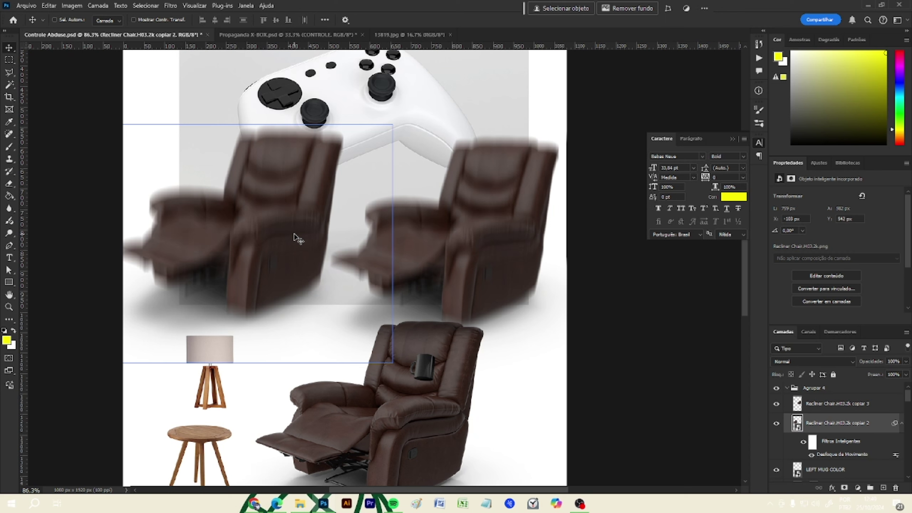
Step: Toggle the rasterized chair's visibility for comparison with the smart object chair, and leave it hidden
click(783, 405)
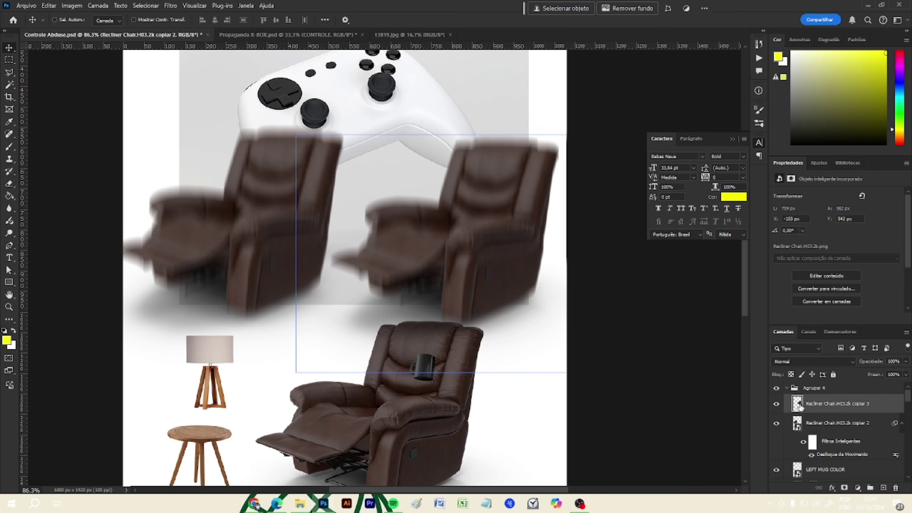
click(777, 404)
click(777, 404)
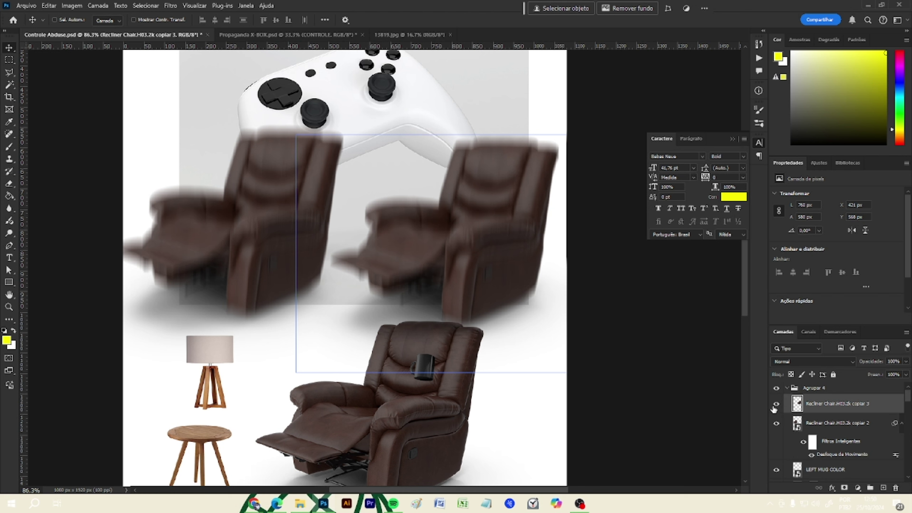
click(170, 5)
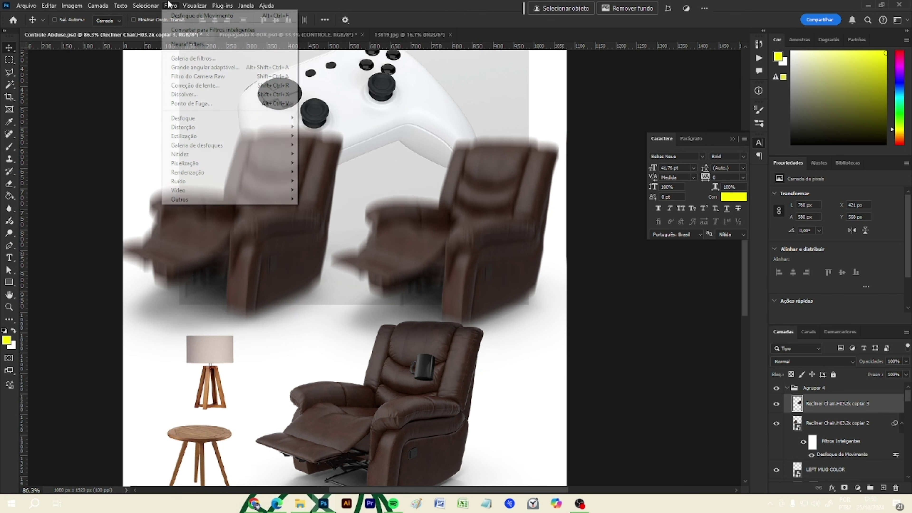
click(822, 402)
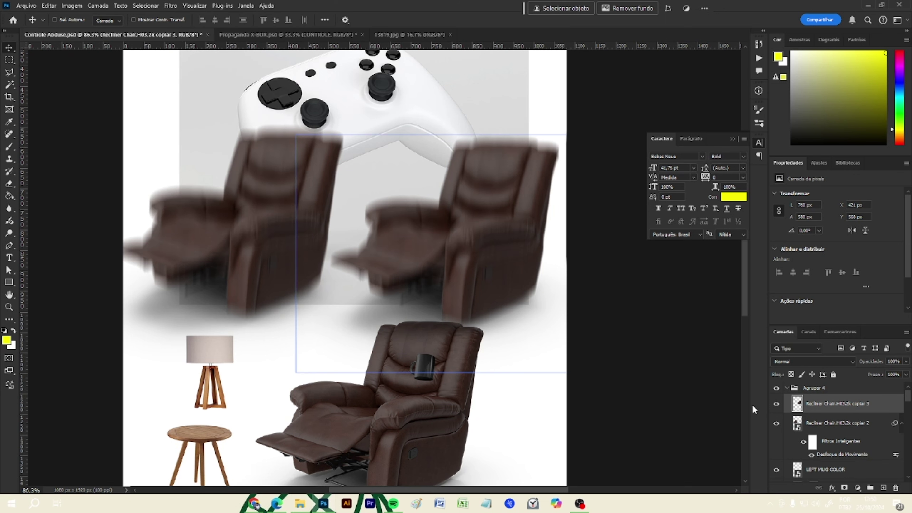
click(776, 403)
Step: Select the blurred smart object chair and move it right and slightly up, over the controller image
click(840, 423)
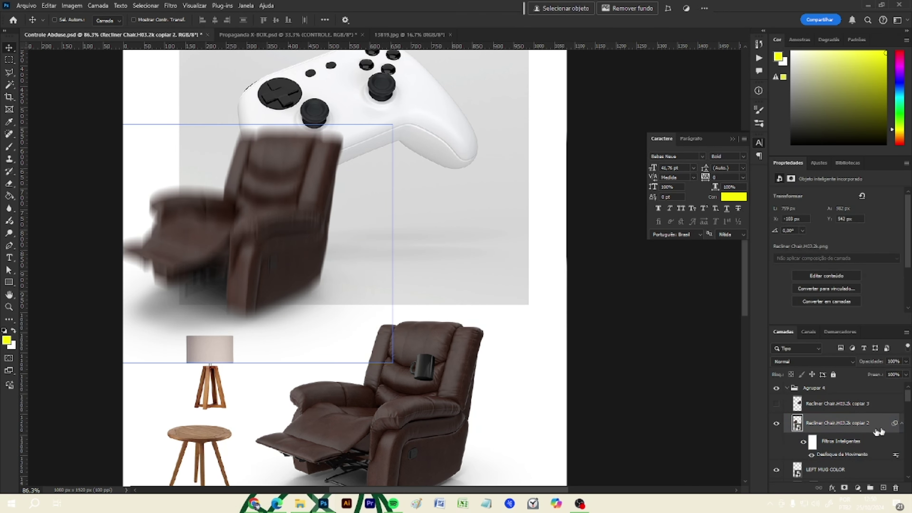
click(234, 204)
click(253, 212)
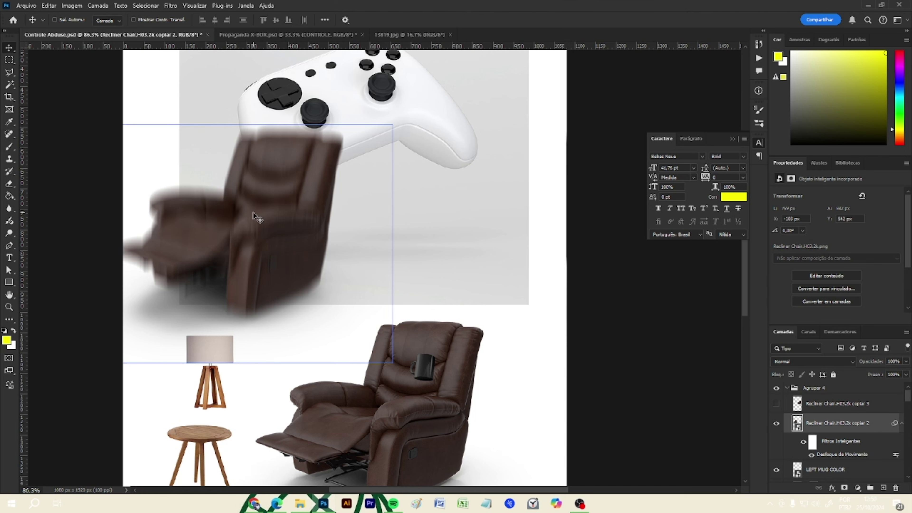
drag(253, 215, 300, 205)
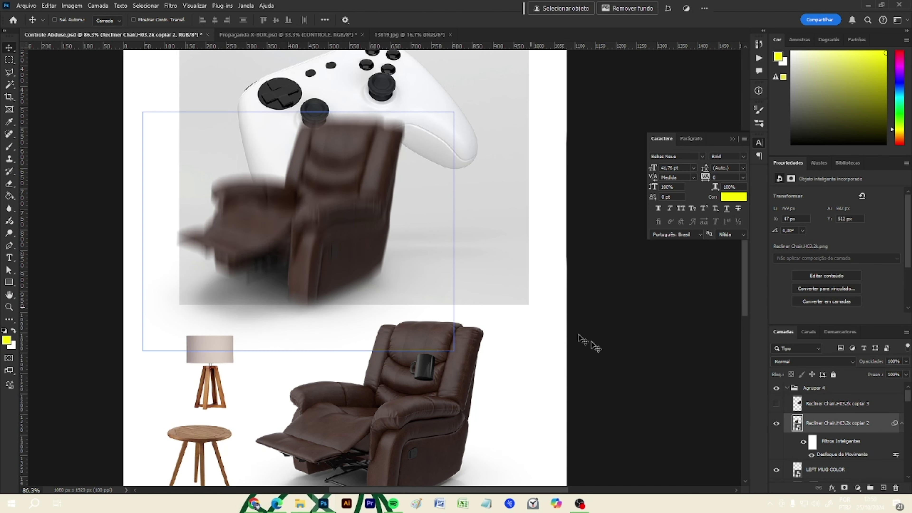
Step: Reopen the smart object chair's Motion Blur smart filter and apply an angle of -39° with a greater distance
double_click(895, 455)
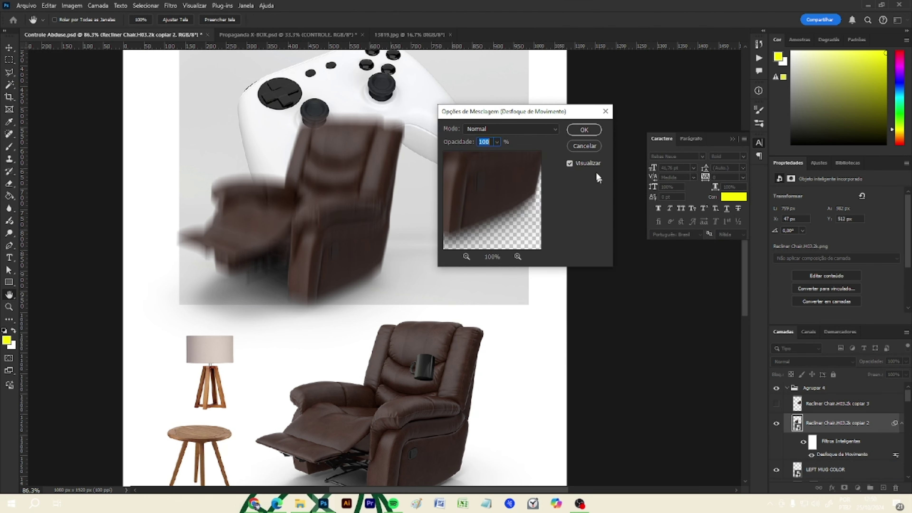
click(585, 146)
double_click(837, 455)
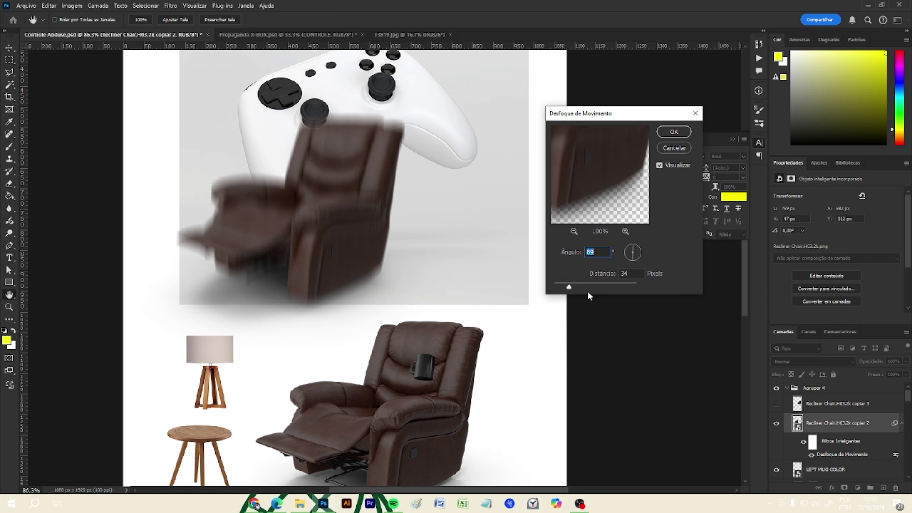
mouse_move(568, 287)
mouse_down()
mouse_move(558, 287)
mouse_move(566, 287)
mouse_up()
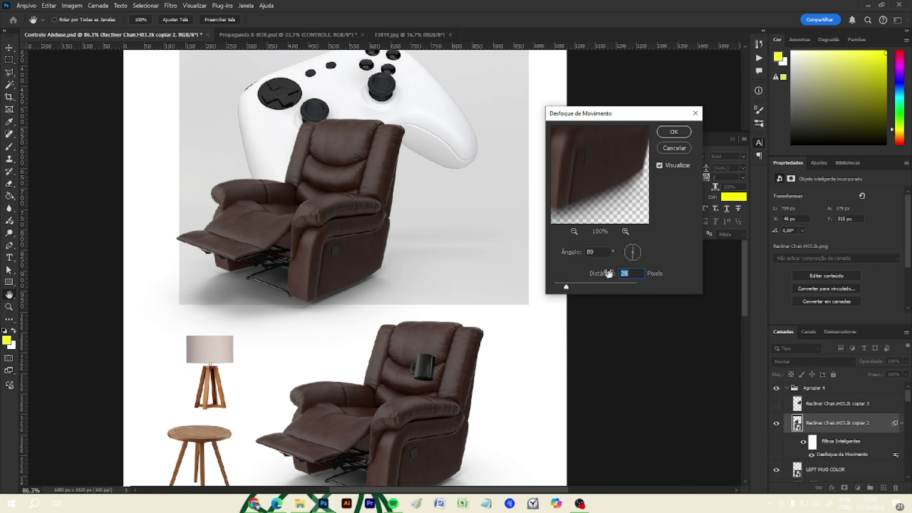
click(635, 251)
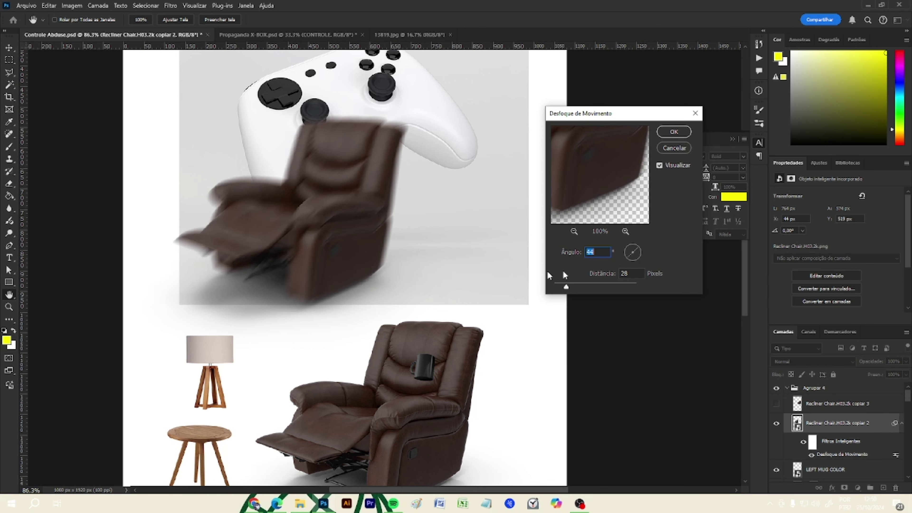
click(632, 247)
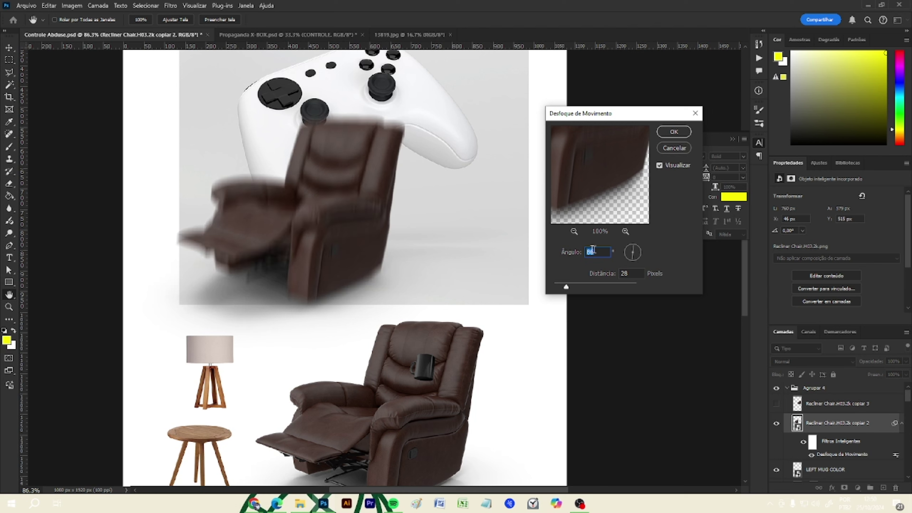
click(628, 249)
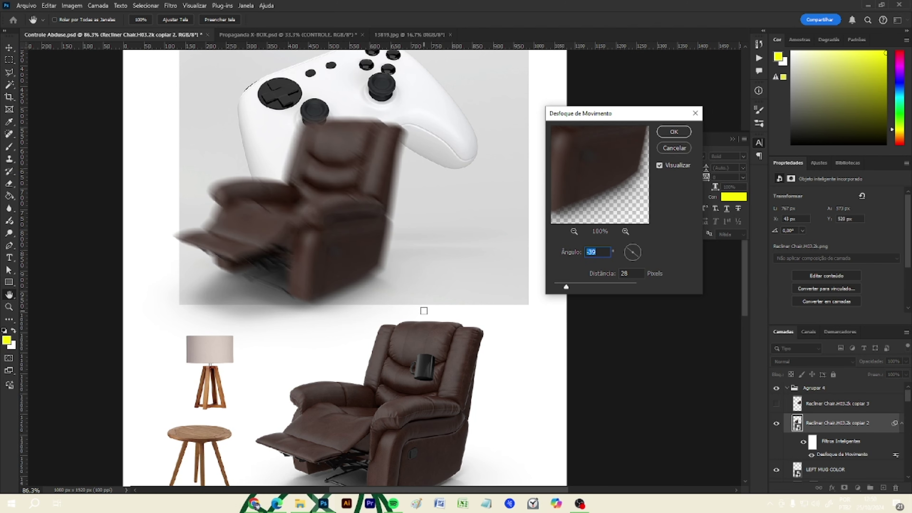
mouse_move(566, 286)
mouse_down()
mouse_move(592, 286)
mouse_move(573, 287)
mouse_up()
click(673, 134)
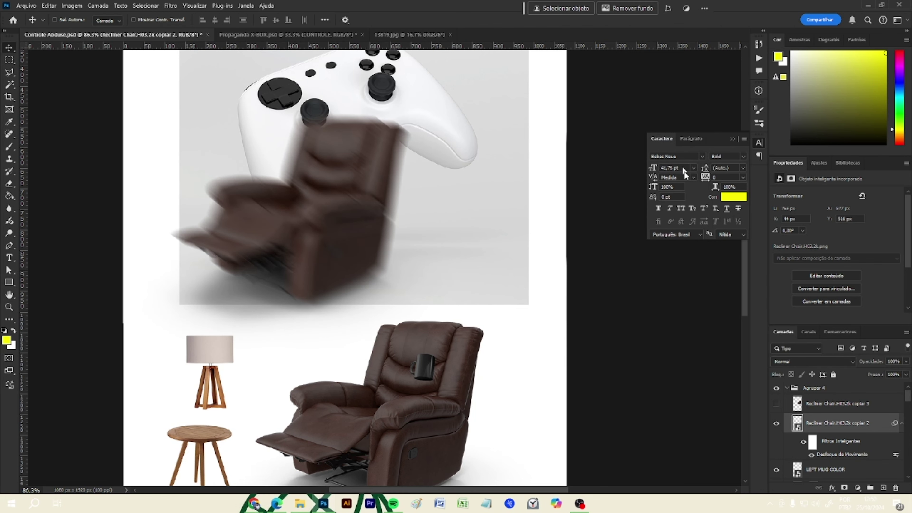
Step: Collapse and hide the Agrupar 4 group and keep the white Camada 98 layer hidden to examine the finished controller artwork
click(902, 423)
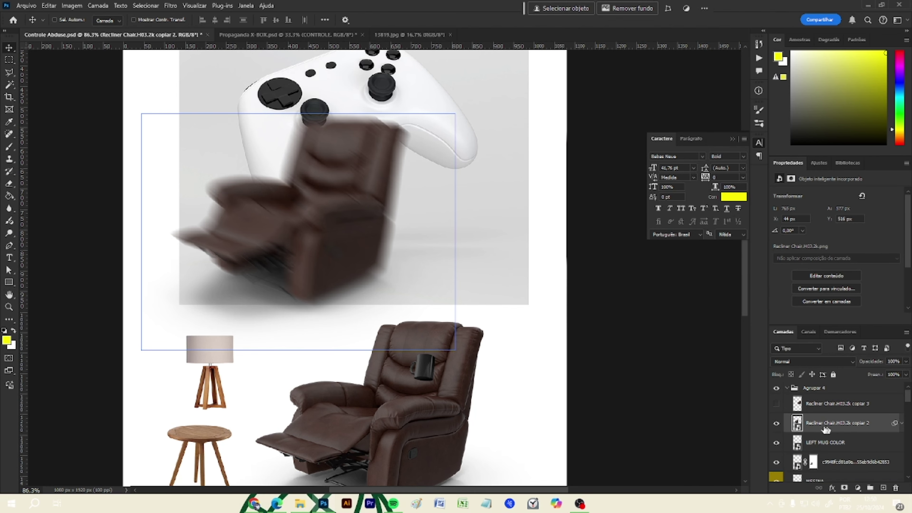
scroll(289, 238, down, 5)
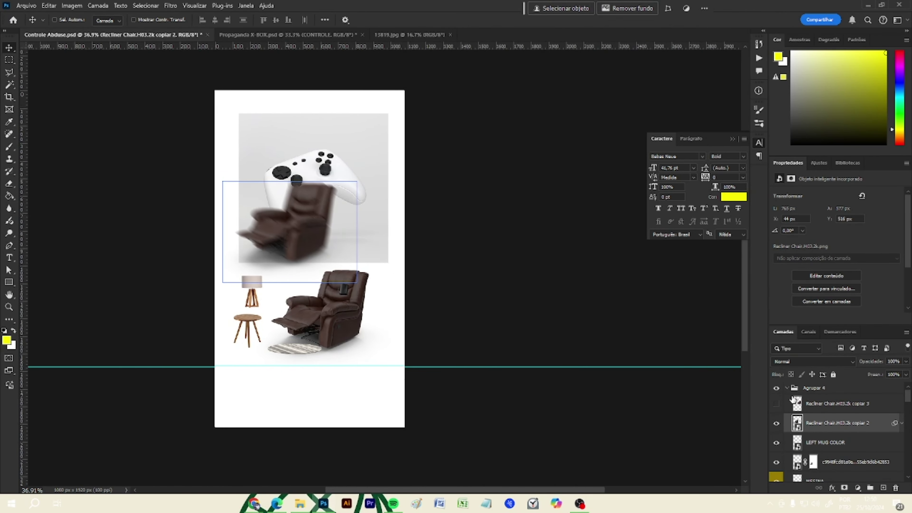
click(786, 388)
click(776, 388)
click(776, 404)
click(837, 435)
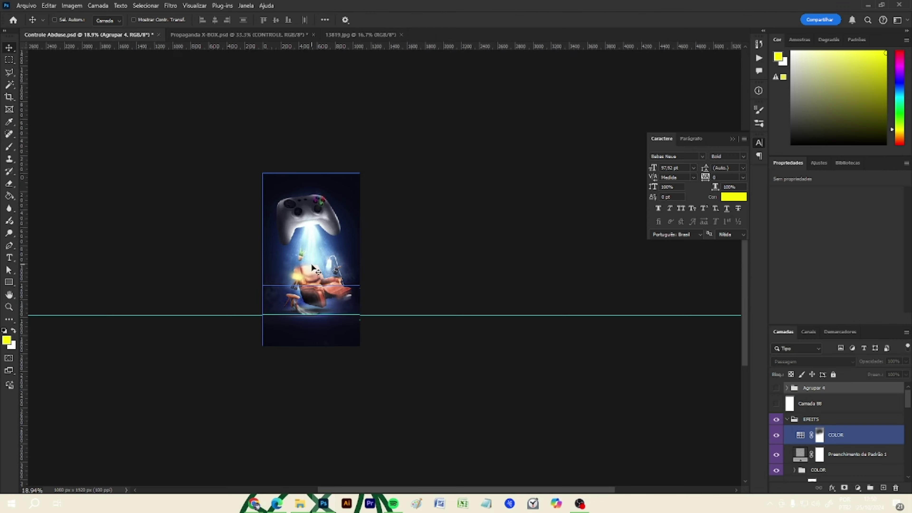
scroll(275, 291, up, 5)
scroll(275, 291, down, 2)
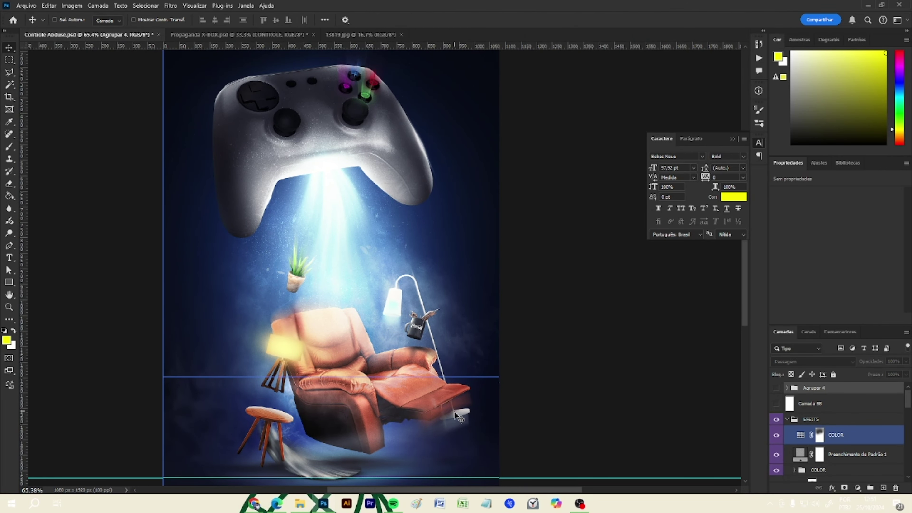
scroll(270, 398, up, 3)
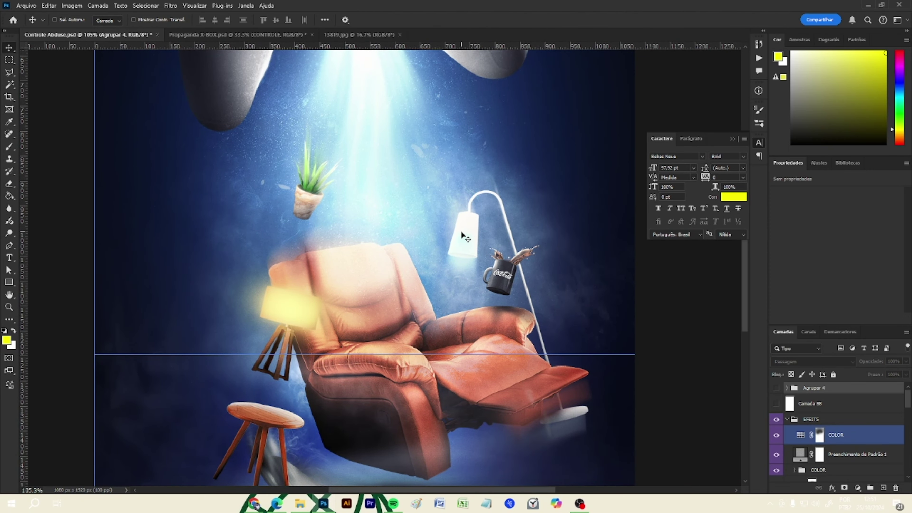
scroll(388, 275, down, 3)
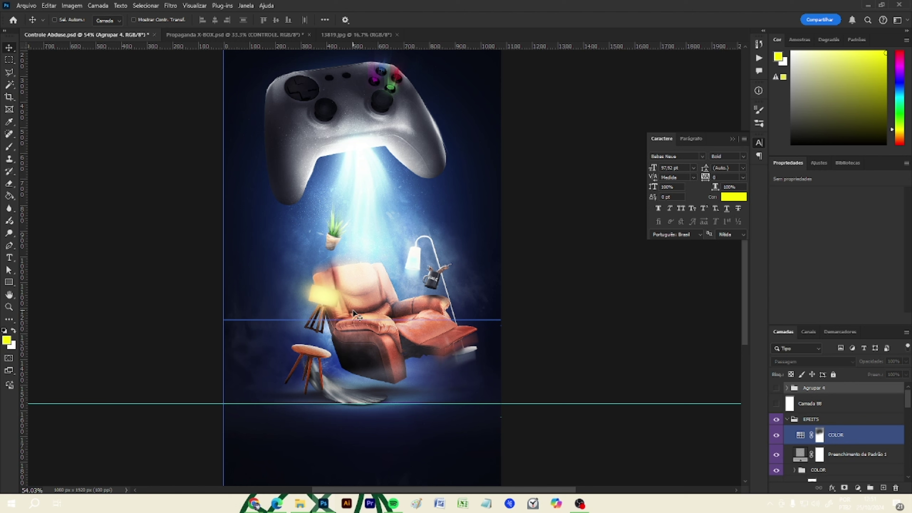
Step: Collapse the EFEITS group and toggle its visibility to compare the artwork with and without the effects
click(786, 420)
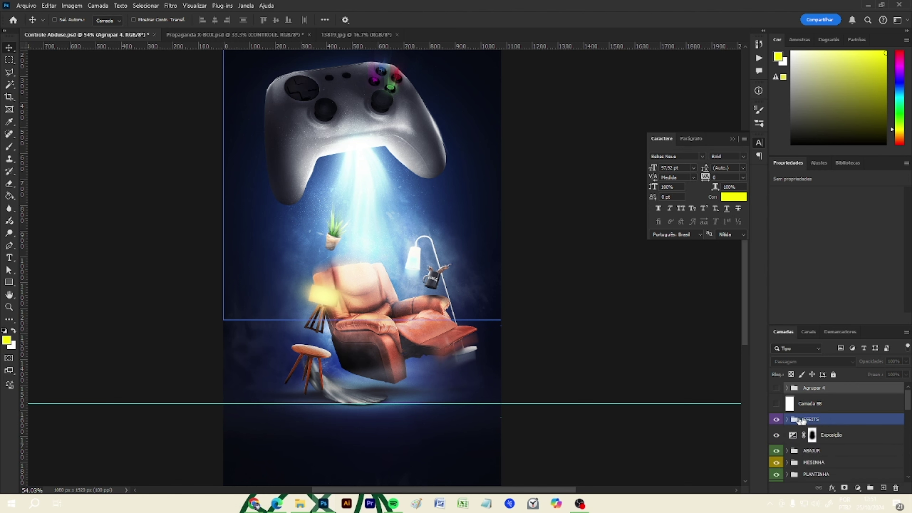
click(777, 420)
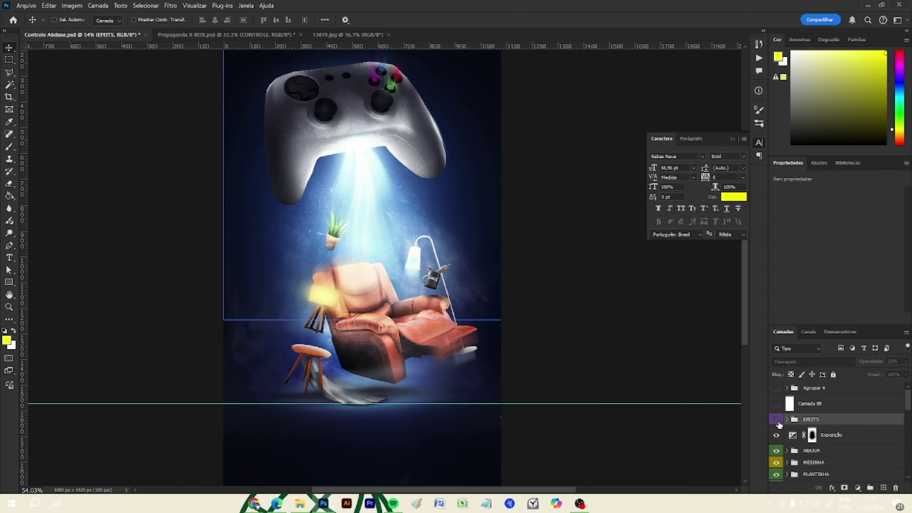
click(777, 419)
click(777, 420)
click(777, 420)
Step: Expand the EFEITS group and its COLOR subgroup to review the adjustment layers inside
click(786, 420)
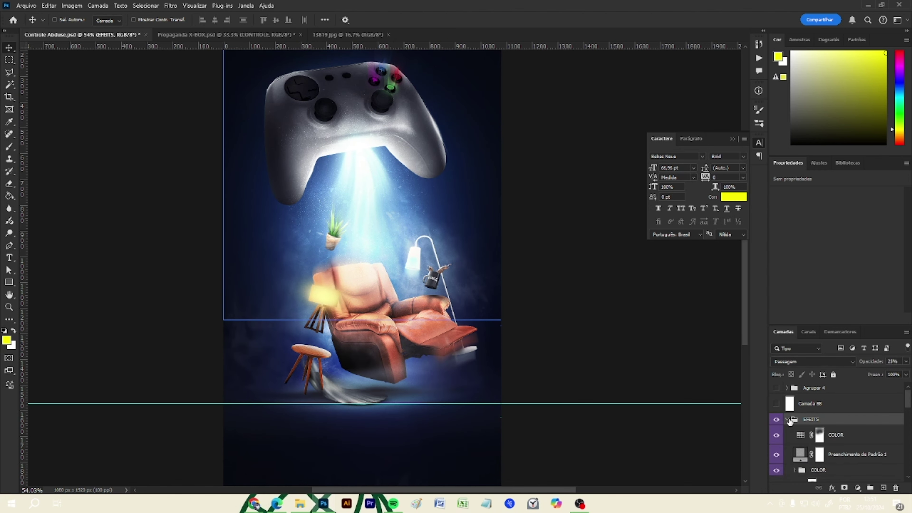
scroll(788, 419, down, 1)
click(793, 447)
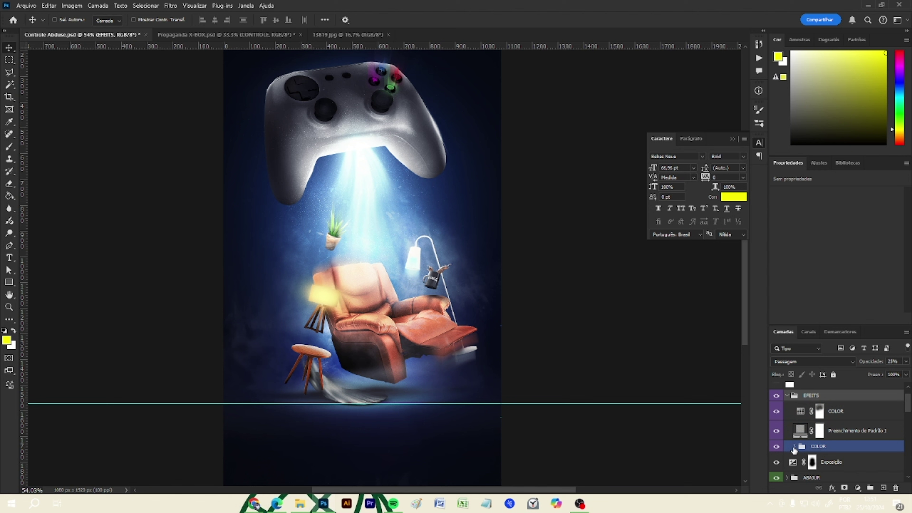
click(793, 446)
scroll(795, 445, down, 3)
scroll(811, 446, up, 4)
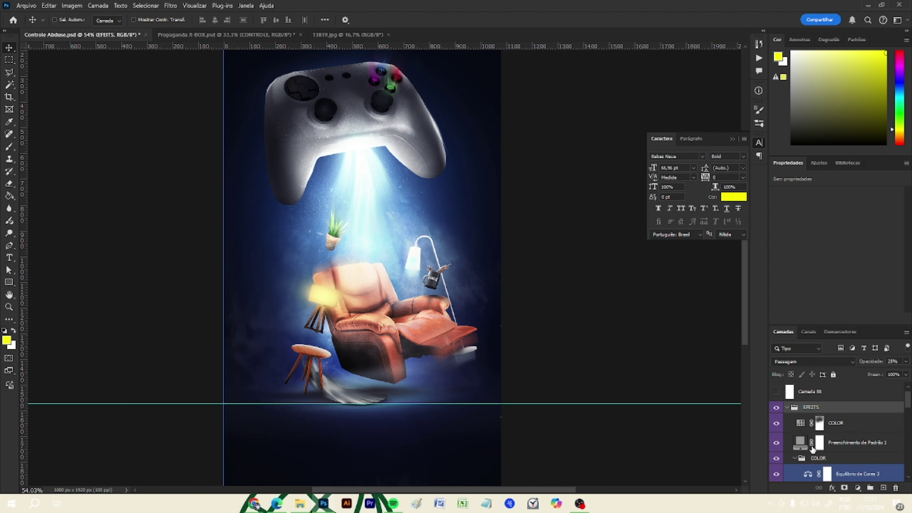
Step: Collapse the EFEITS group, switch it off and on again, and examine the whole composition
click(787, 408)
click(776, 408)
click(777, 408)
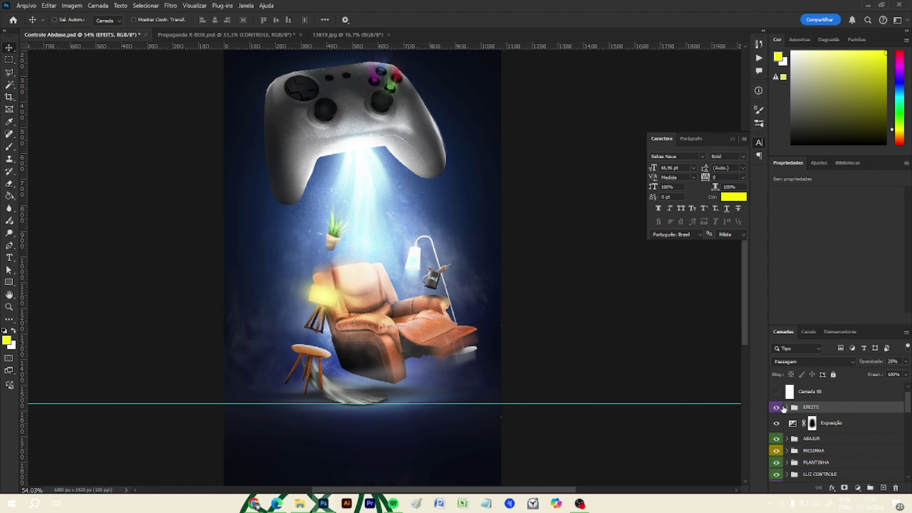
scroll(437, 326, down, 7)
scroll(437, 326, up, 3)
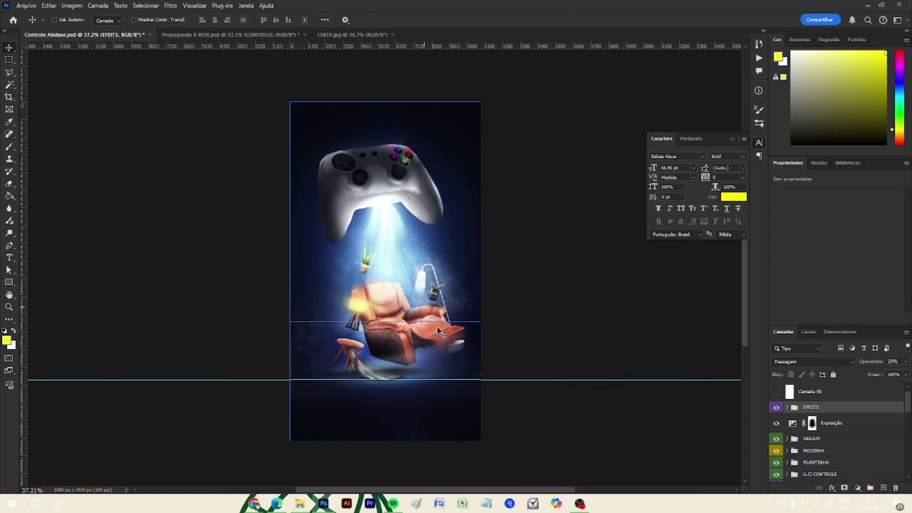
scroll(394, 340, up, 3)
Step: Inspect the Shadows, Midtones and Highlights settings of the Equilíbrio de Cores 3 adjustment in the EFEITS group's COLOR subgroup
click(786, 408)
scroll(787, 409, down, 4)
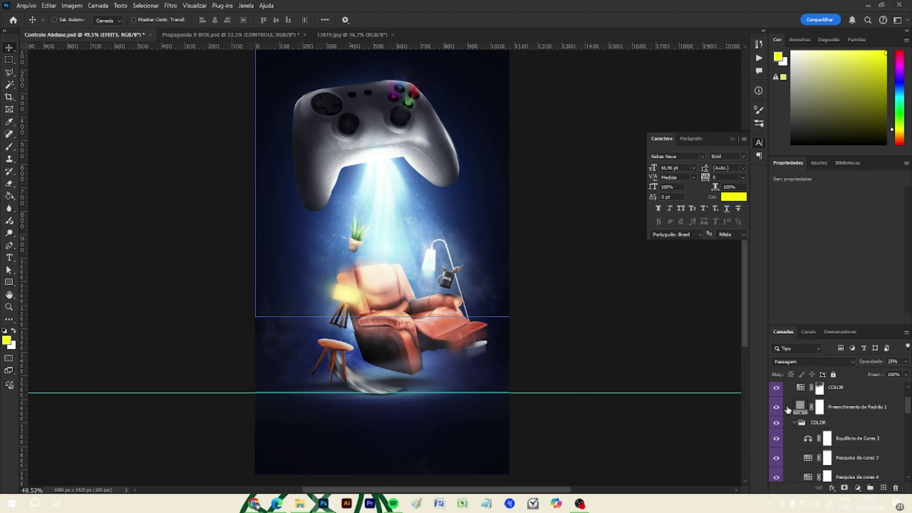
click(800, 426)
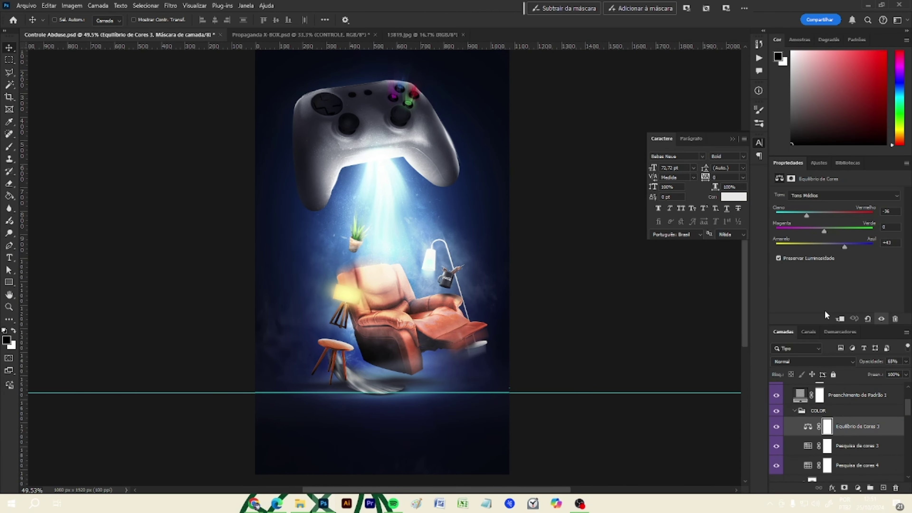
click(832, 199)
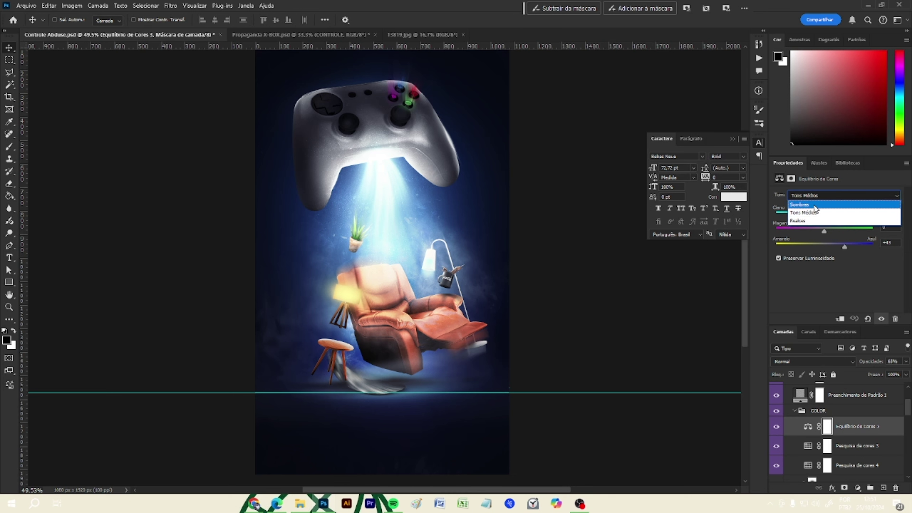
click(814, 207)
click(817, 195)
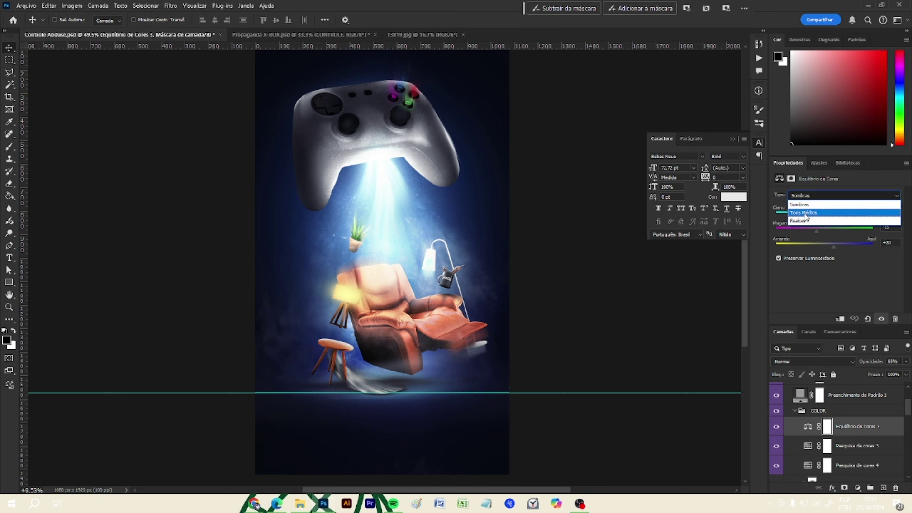
click(804, 212)
click(806, 198)
click(800, 221)
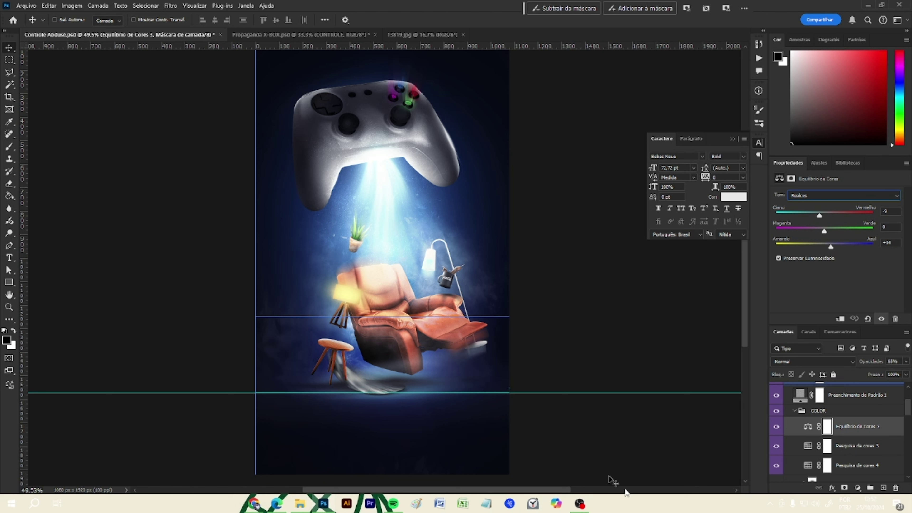
Step: Collapse the EFEITS group and toggle its visibility to judge the overall color grading, leaving it visible
scroll(850, 424, down, 7)
scroll(810, 460, up, 1)
scroll(808, 449, up, 6)
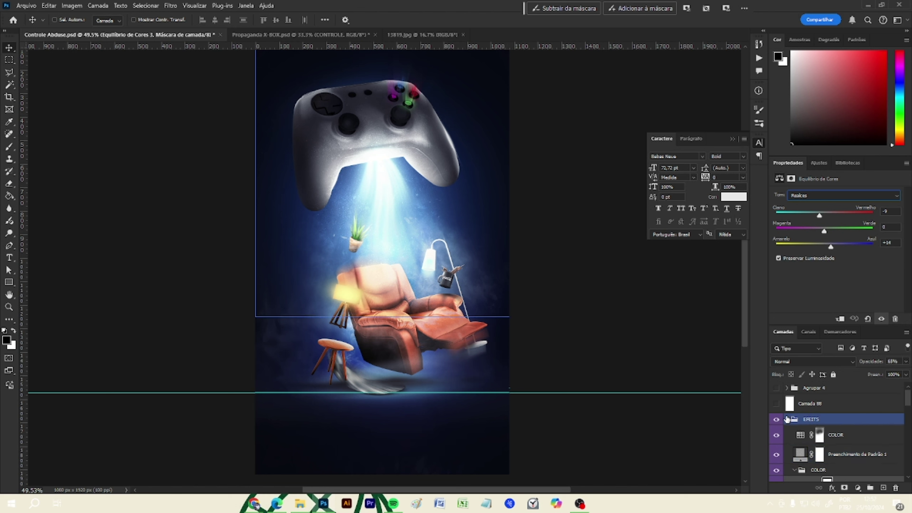
click(787, 420)
click(776, 419)
click(776, 420)
click(776, 420)
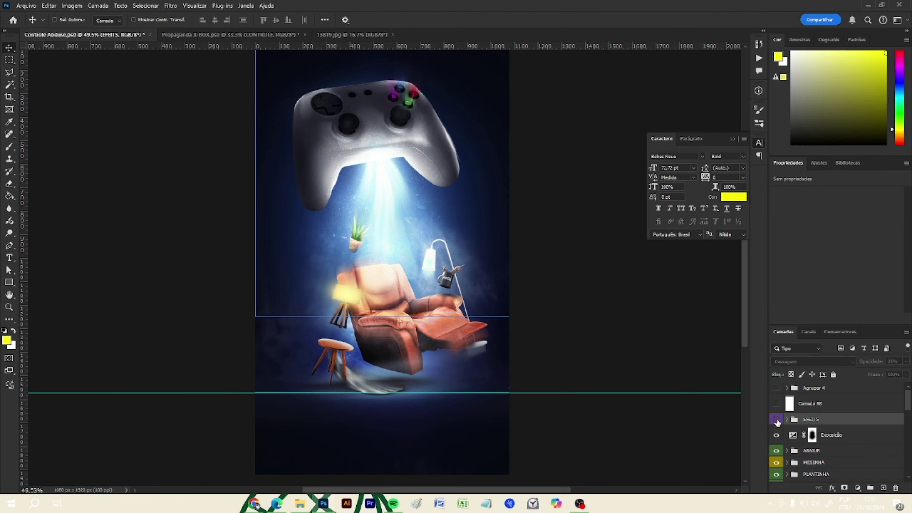
click(776, 419)
Step: Expand the EFEITS group, select the Equilíbrio de Cores 3 adjustment and look through the surrounding layers and groups
click(786, 419)
click(801, 445)
scroll(800, 445, down, 1)
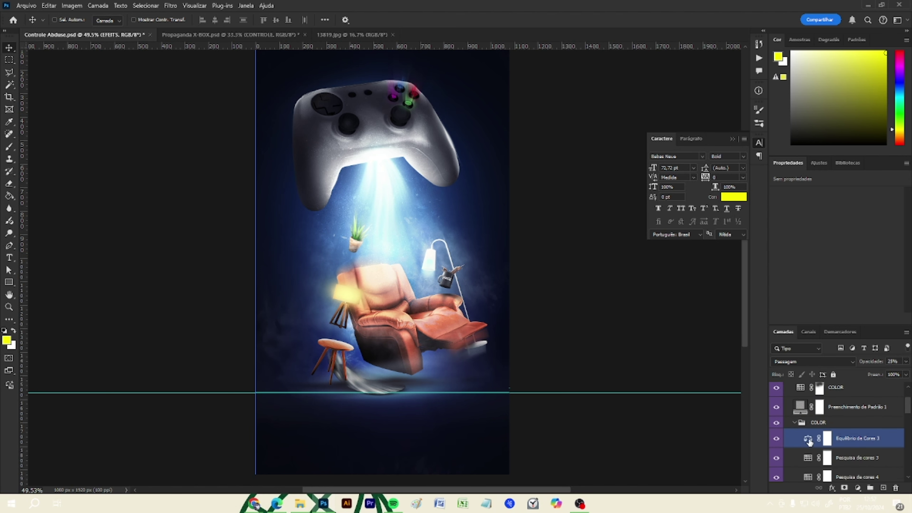
click(809, 441)
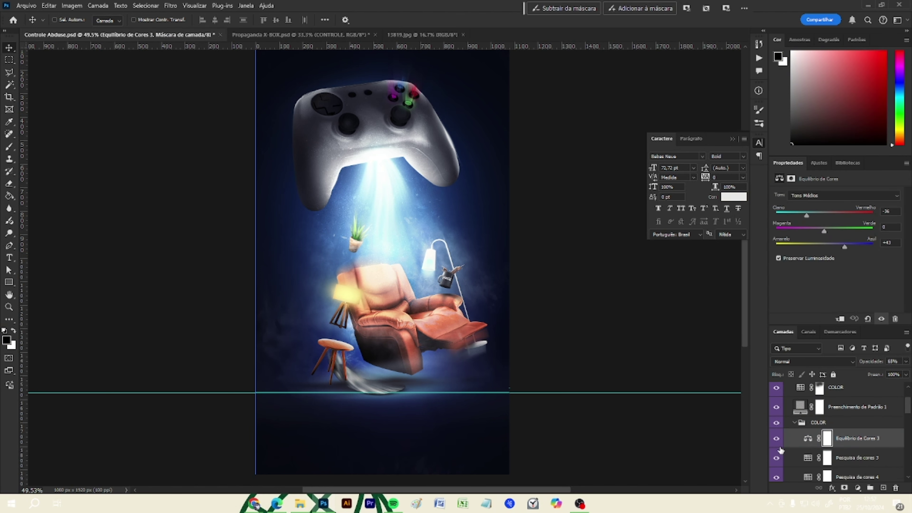
click(811, 424)
click(812, 439)
scroll(812, 440, down, 6)
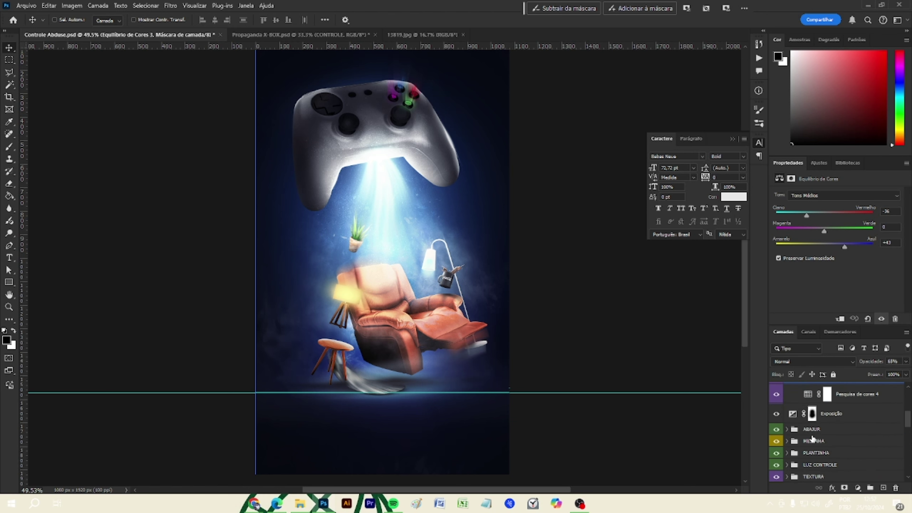
click(812, 439)
scroll(812, 439, down, 3)
scroll(812, 438, up, 11)
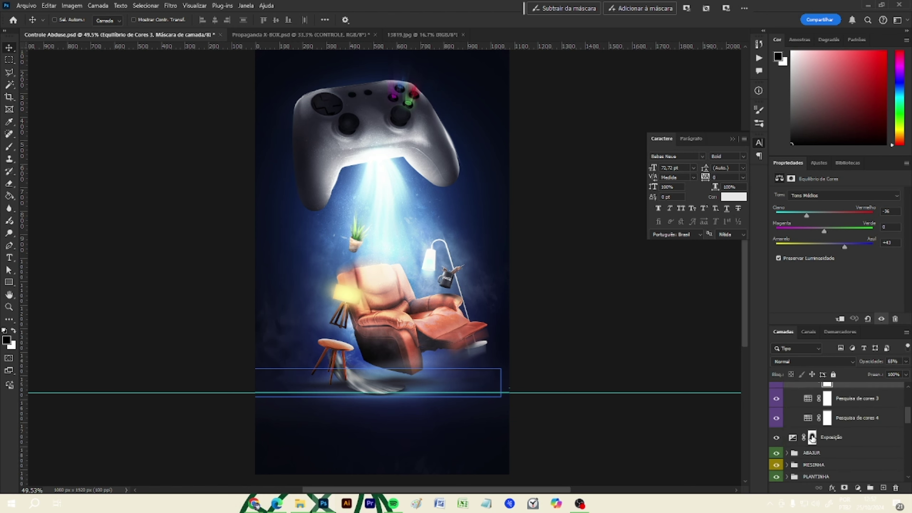
scroll(812, 439, down, 2)
scroll(812, 439, down, 1)
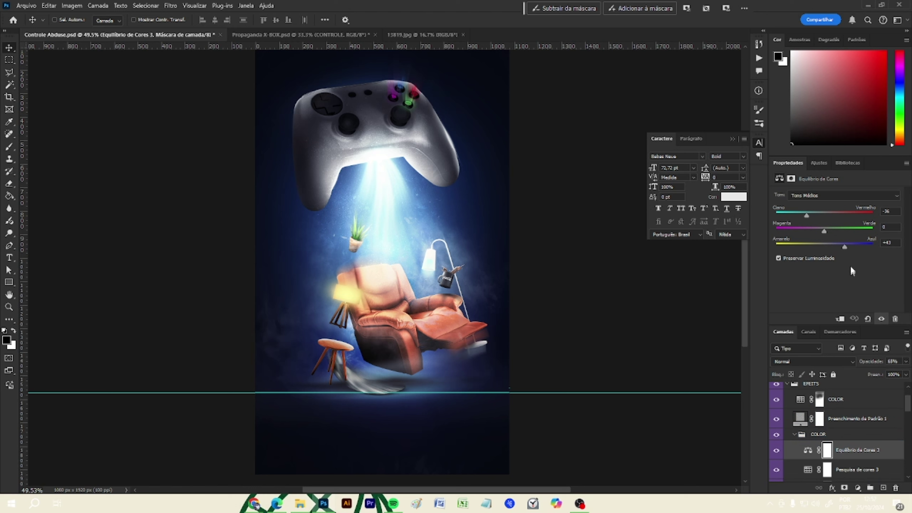
Step: Go through the Color Balance values for Shadows, Midtones and Highlights, ending on Highlights
click(816, 198)
click(809, 204)
click(822, 197)
click(817, 210)
click(814, 197)
click(812, 220)
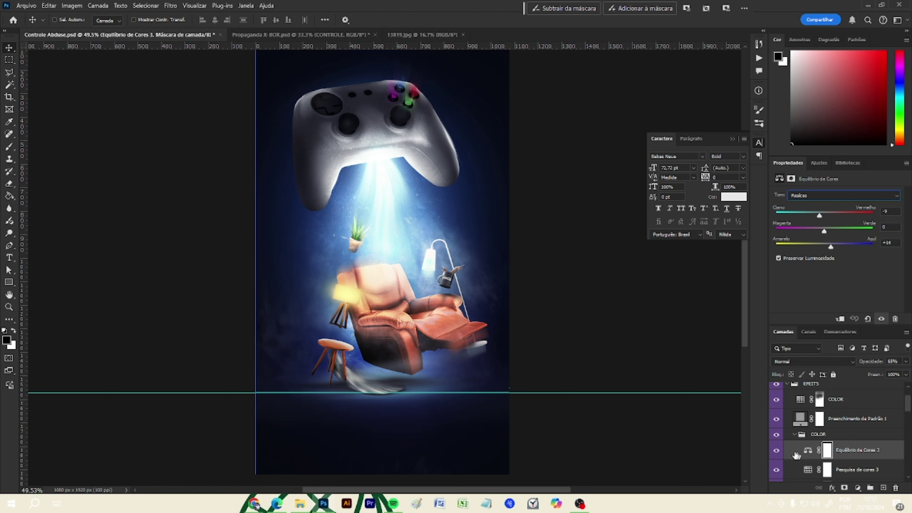
Step: Toggle the Equilíbrio de Cores 3 adjustment's visibility, leave it hidden and examine the armchair area closely
click(776, 451)
click(775, 452)
click(776, 452)
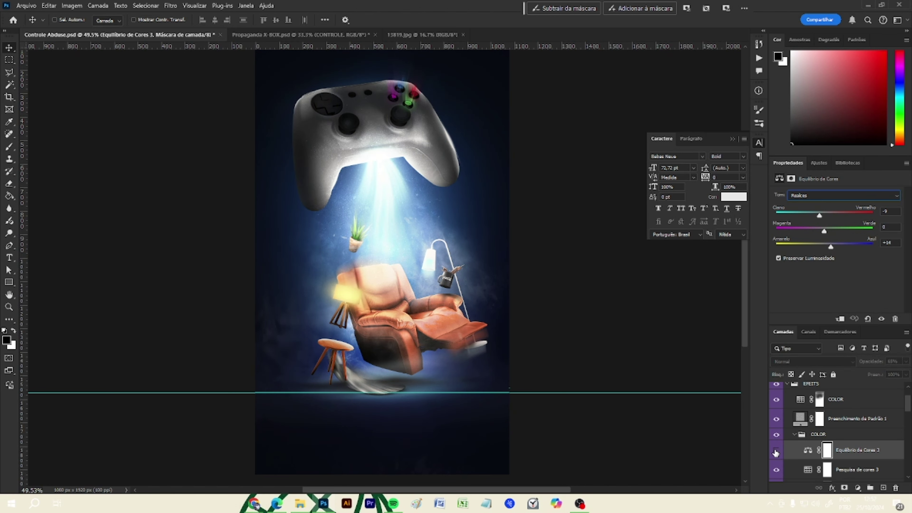
scroll(436, 301, up, 5)
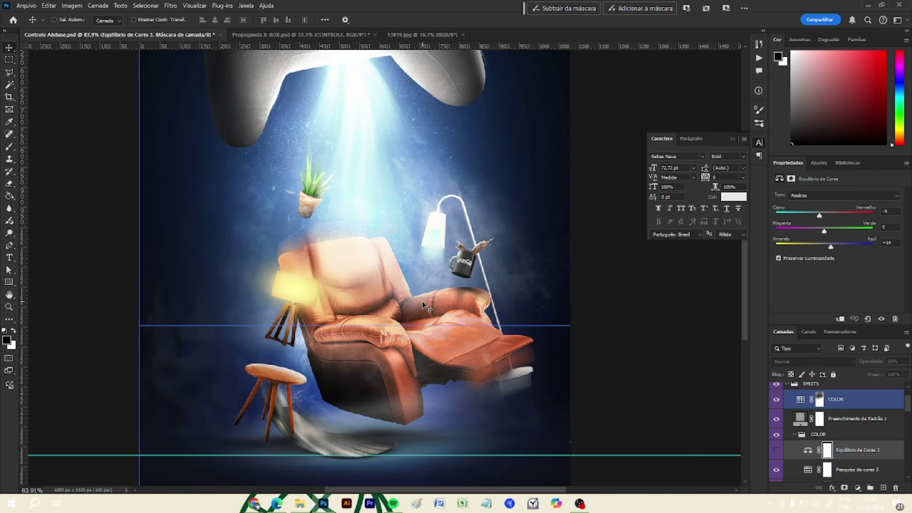
Step: Show the Equilíbrio de Cores 3 adjustment again and collapse the EFEITS group
click(777, 452)
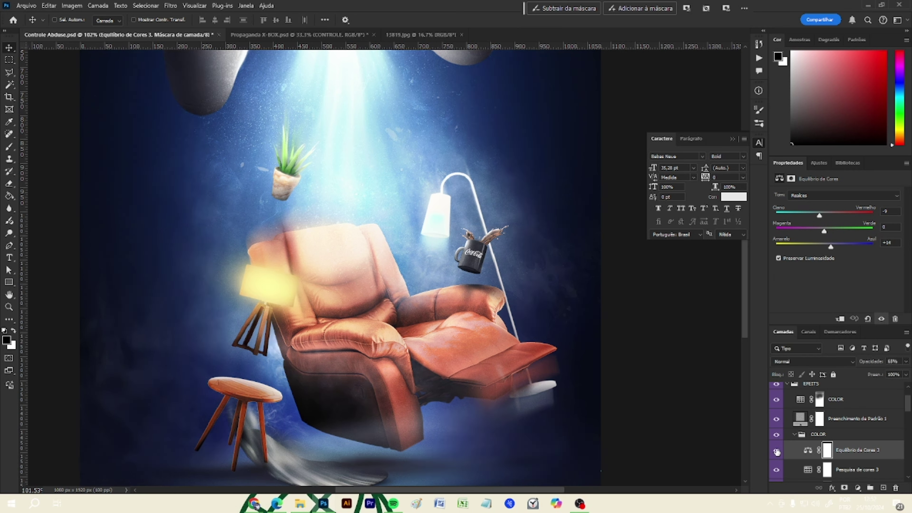
click(777, 451)
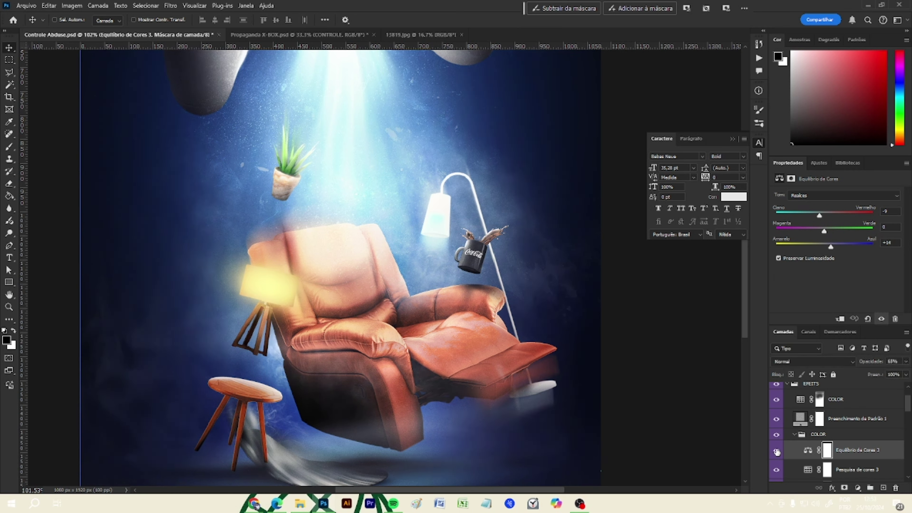
scroll(786, 442, up, 2)
click(790, 420)
click(788, 420)
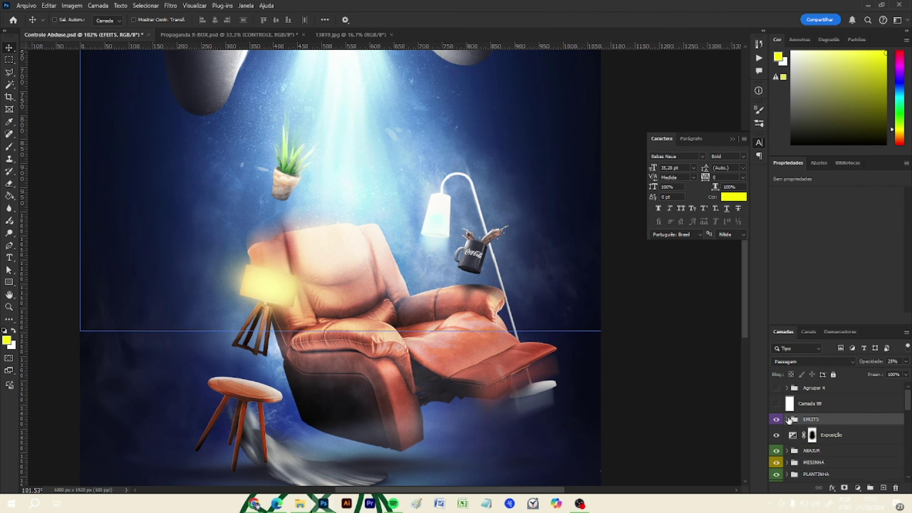
Step: Hide the EFEITS group and examine the whole composition without its color grading
scroll(359, 247, down, 5)
scroll(362, 250, up, 4)
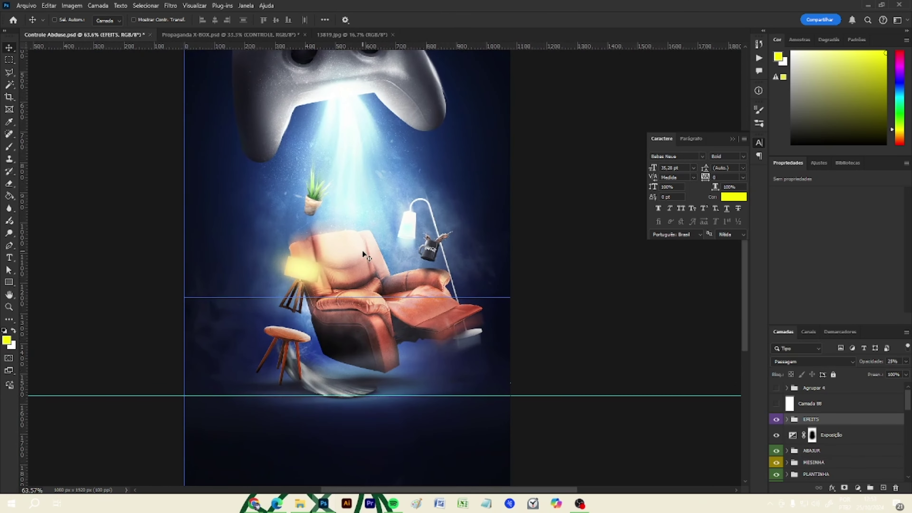
scroll(362, 250, down, 1)
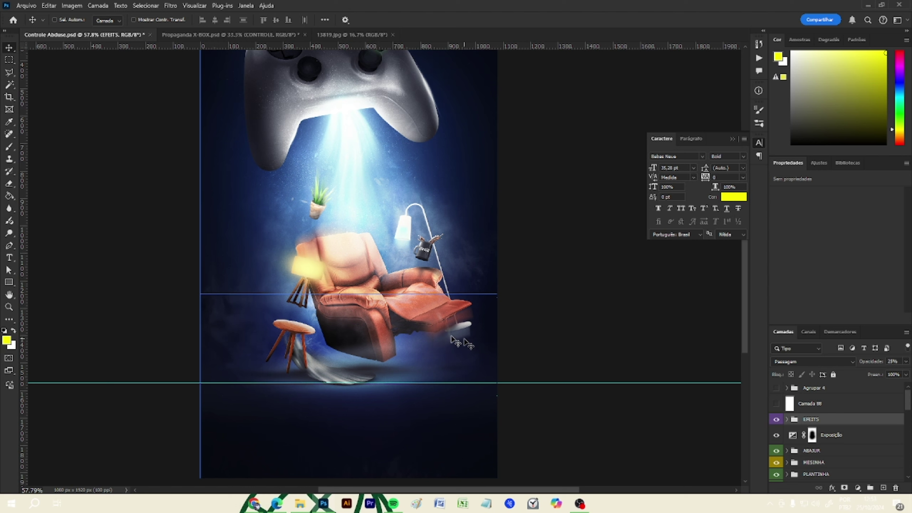
scroll(393, 311, down, 1)
scroll(394, 311, down, 1)
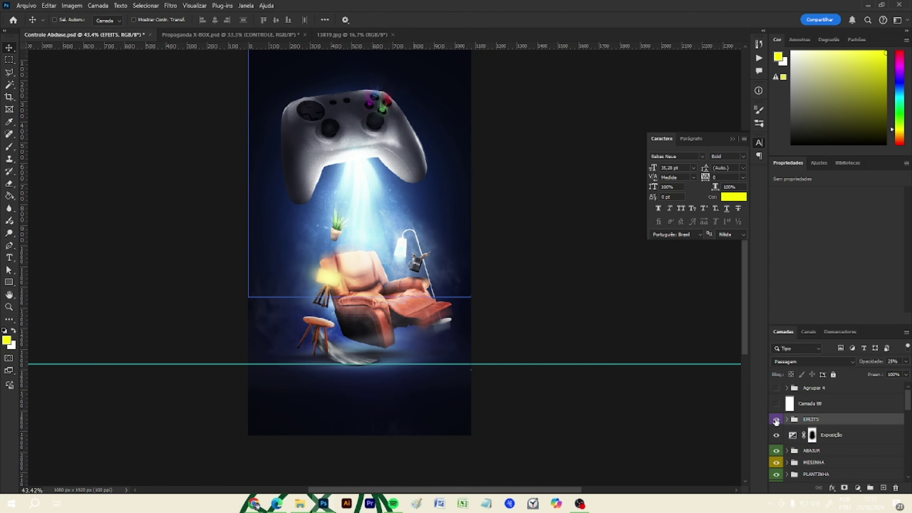
click(776, 419)
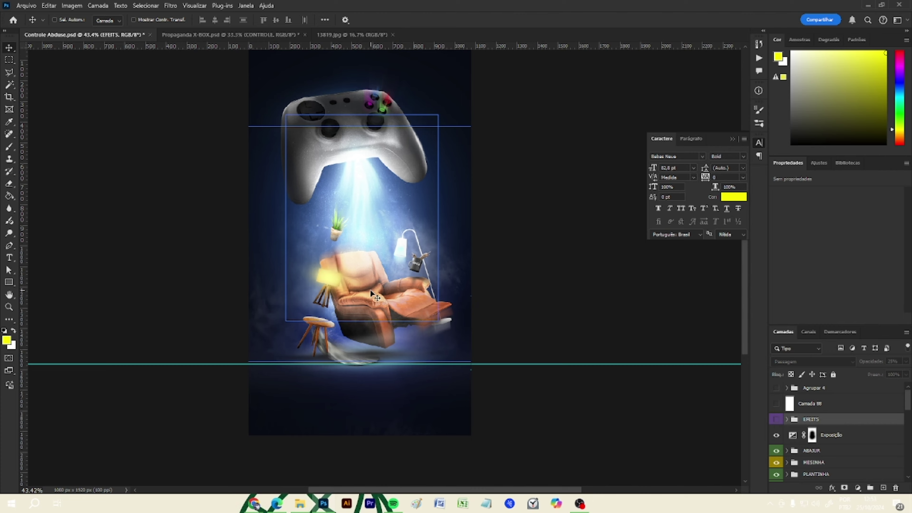
scroll(372, 291, up, 5)
scroll(370, 290, down, 8)
scroll(370, 290, up, 5)
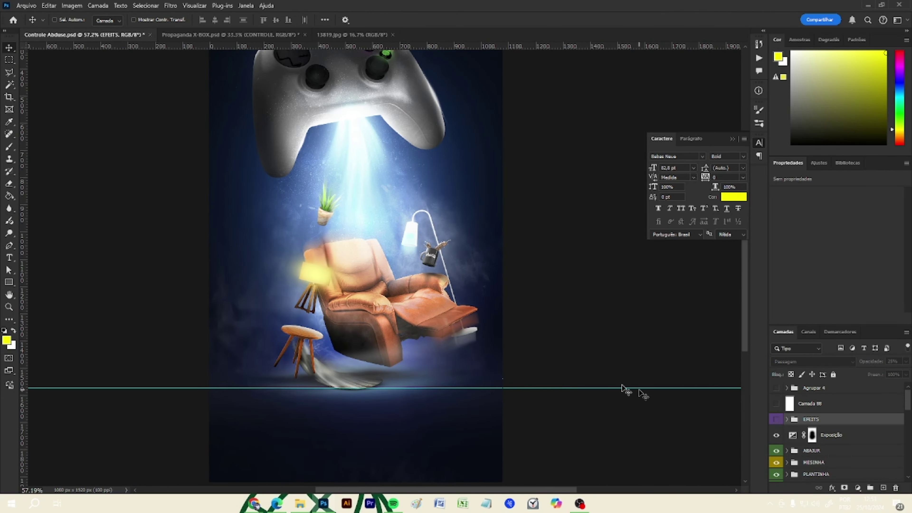
scroll(381, 318, down, 2)
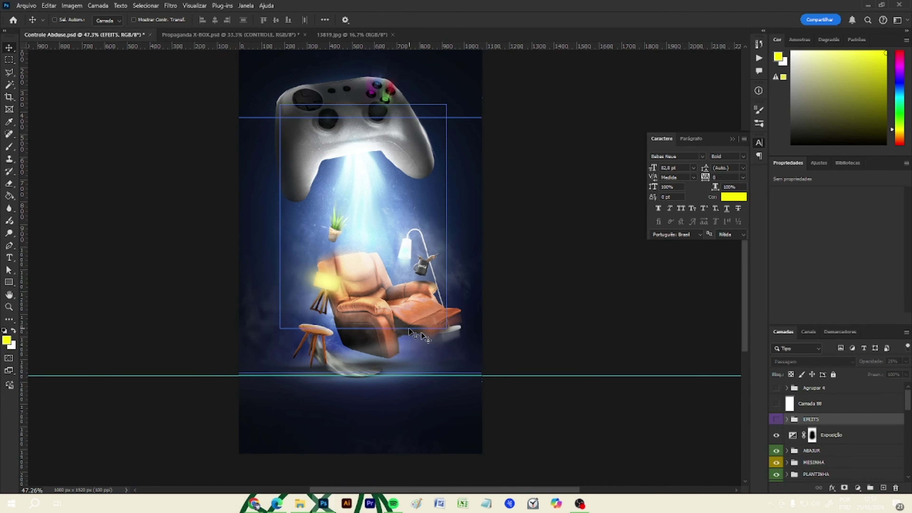
Step: Toggle the Exposição adjustment's visibility to compare the darkened edges, select its layer mask and leave the layer hidden
click(773, 434)
click(773, 434)
click(774, 434)
click(773, 433)
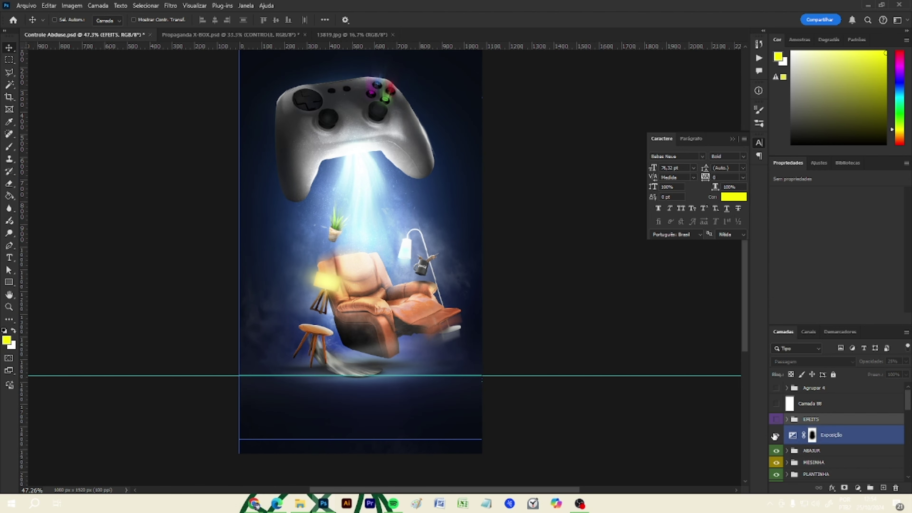
click(812, 436)
click(778, 437)
click(778, 437)
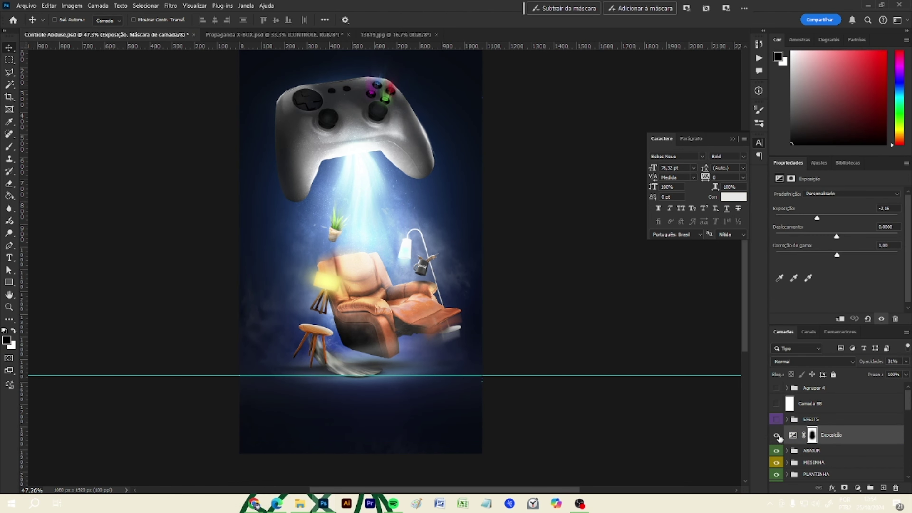
click(778, 437)
Step: Add an Exposure adjustment layer above Exposição, raise its exposure to +0.26 and hide the new layer
click(857, 487)
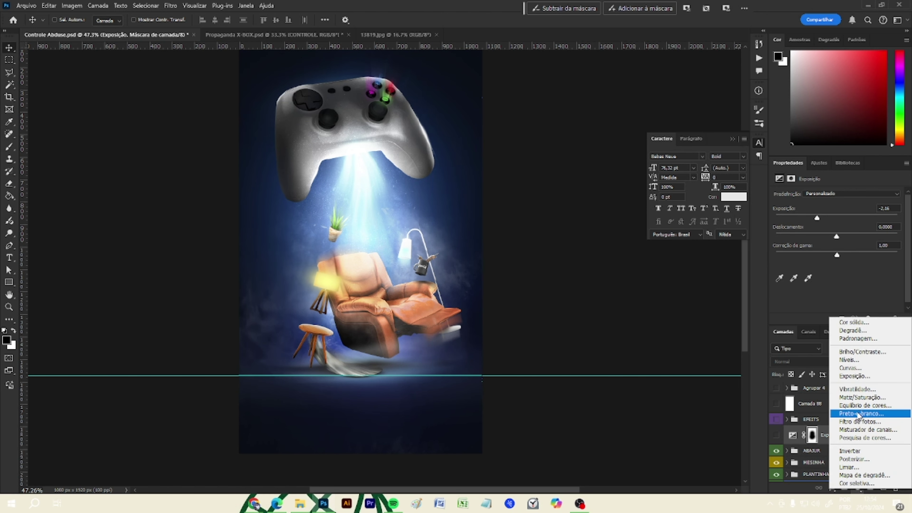
click(856, 385)
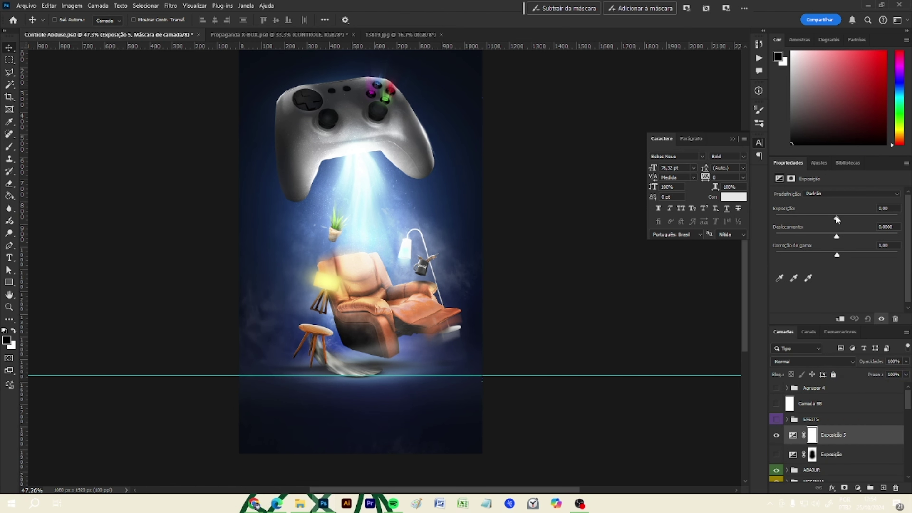
mouse_move(835, 217)
mouse_down()
mouse_move(902, 219)
mouse_move(788, 219)
mouse_move(840, 216)
mouse_up()
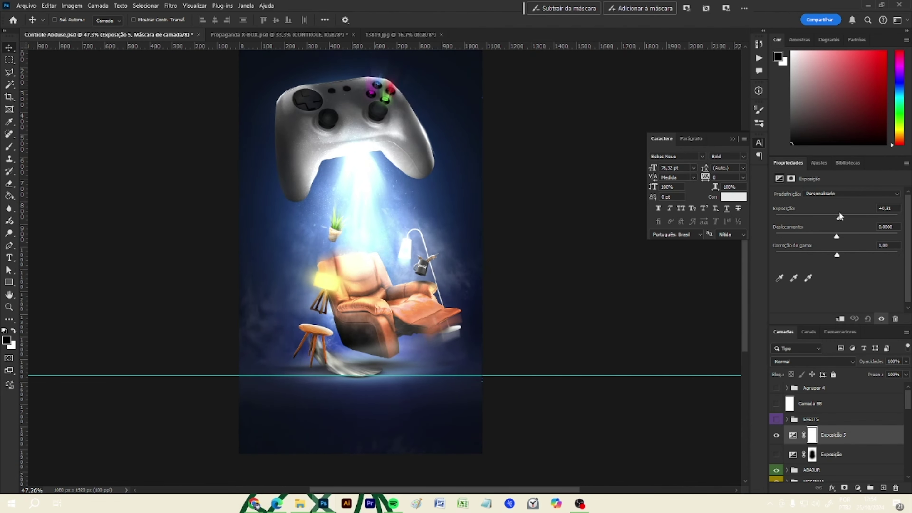
click(776, 435)
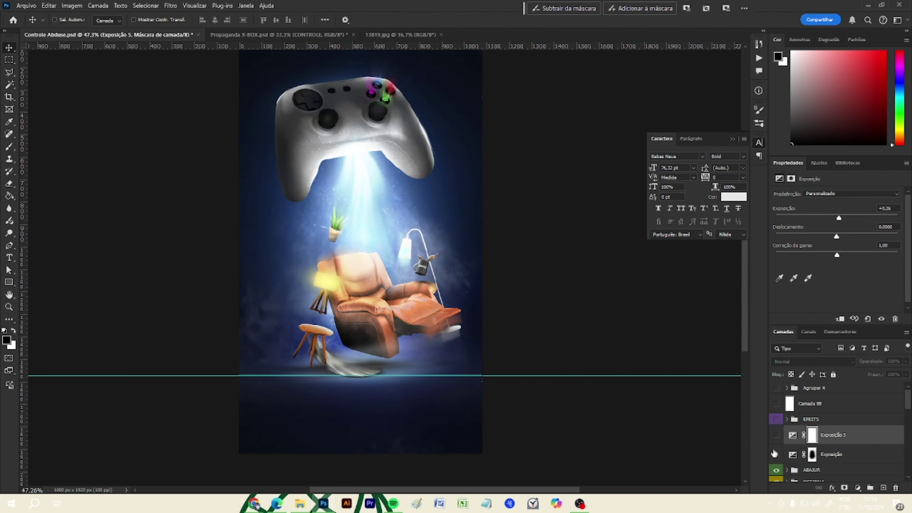
Step: Show the original Exposição adjustment, select its mask and toggle its visibility repeatedly to compare the vignette, leaving it visible
click(776, 454)
click(812, 455)
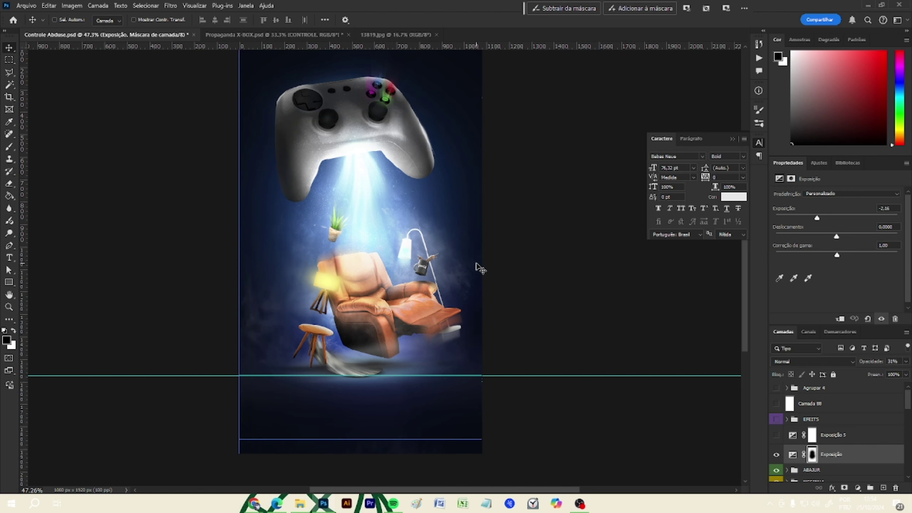
click(777, 454)
click(777, 455)
click(776, 455)
click(776, 455)
click(777, 455)
click(778, 456)
Step: Delete the hidden Exposição 5 adjustment layer
click(868, 438)
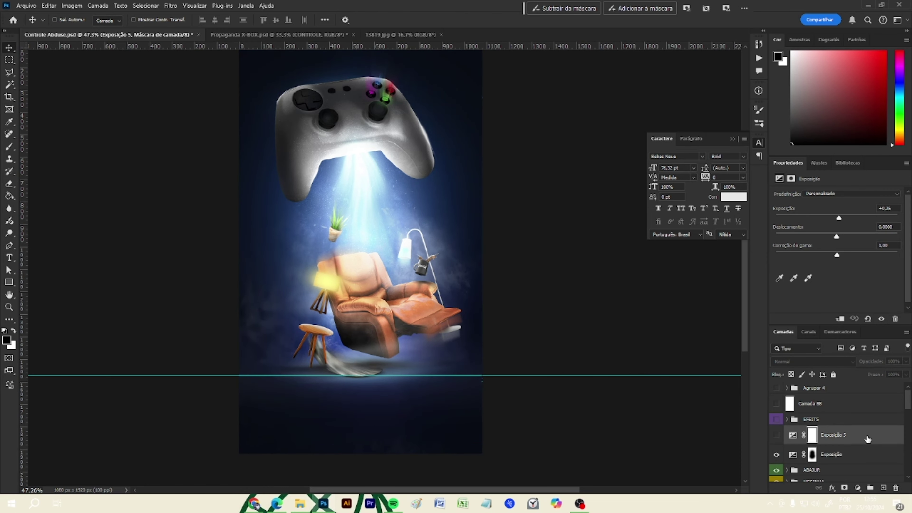
key(Delete)
key(Delete)
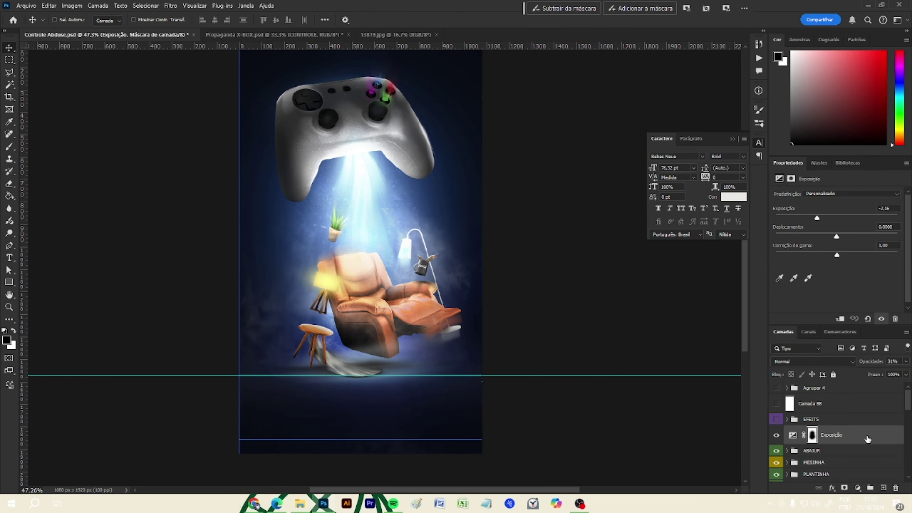
Step: Examine the controller and furniture closely and look through the layer groups down to TAPETE
scroll(846, 426, down, 2)
scroll(330, 194, up, 5)
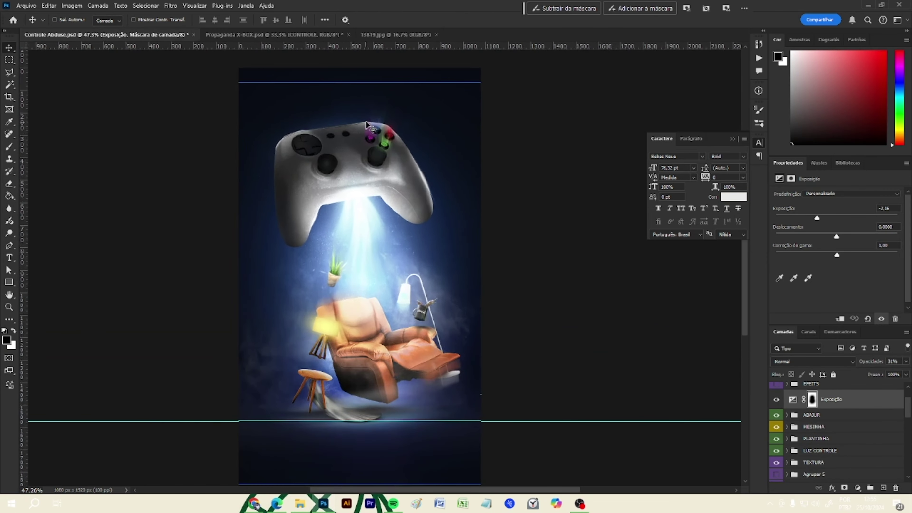
scroll(373, 120, down, 4)
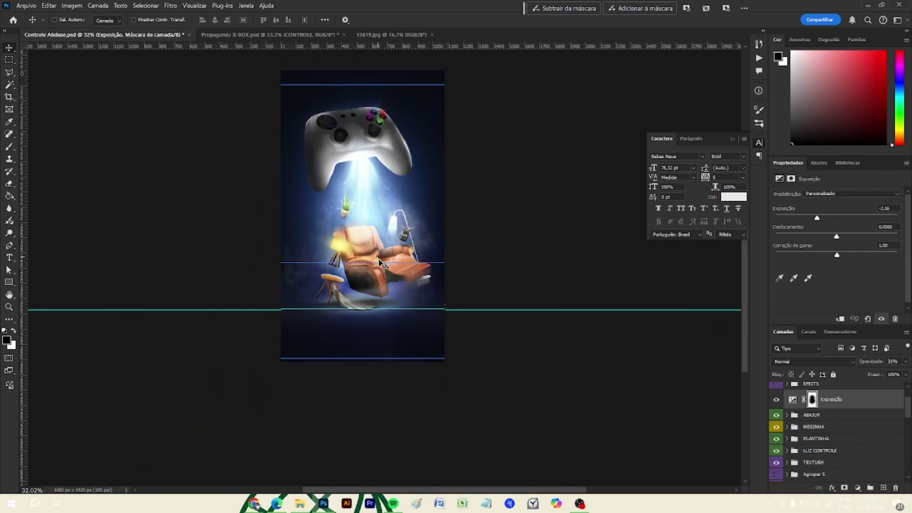
scroll(355, 295, up, 5)
scroll(355, 295, down, 1)
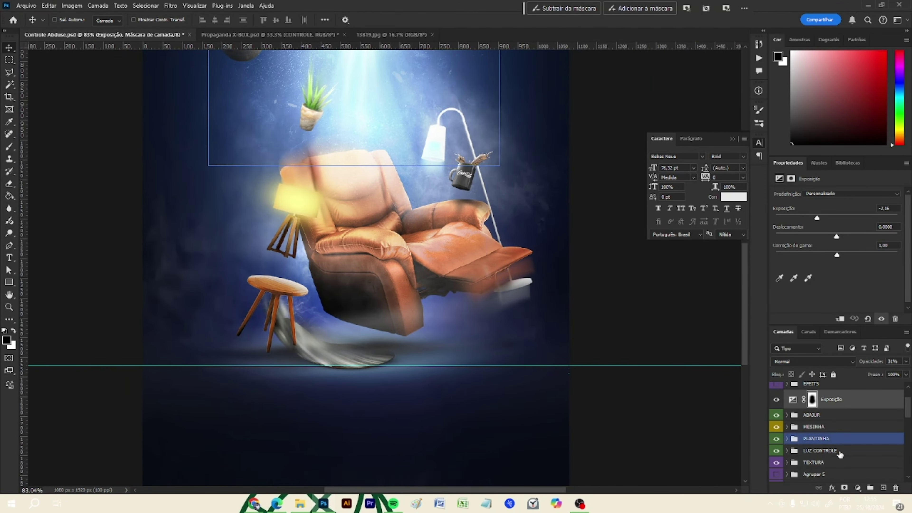
click(788, 427)
scroll(789, 428, up, 3)
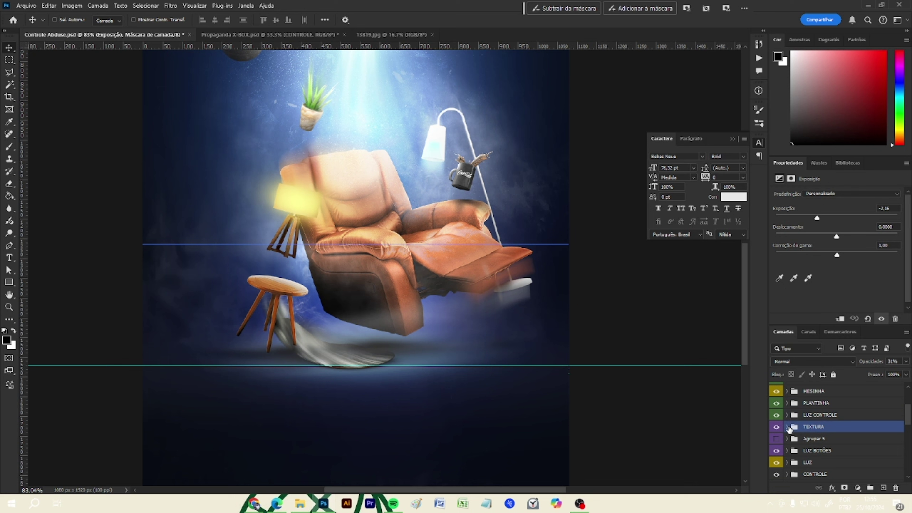
click(788, 427)
scroll(790, 430, down, 2)
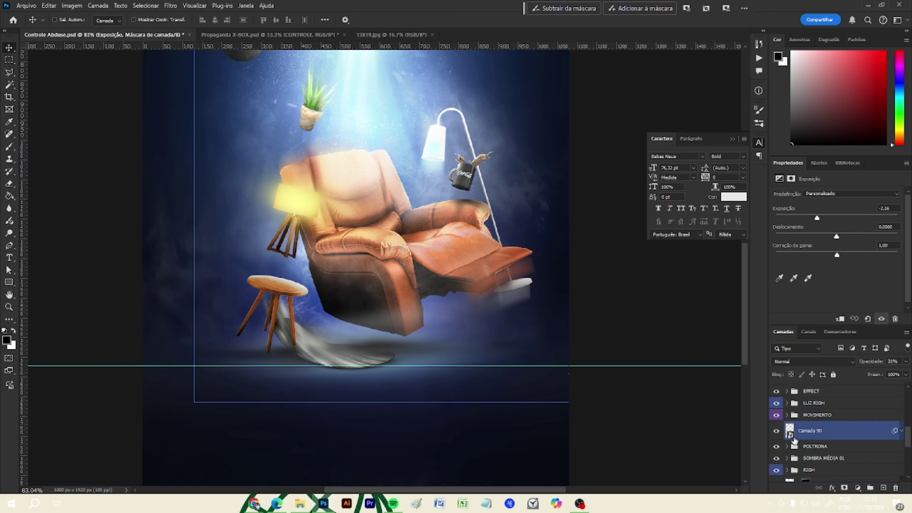
click(794, 435)
click(794, 445)
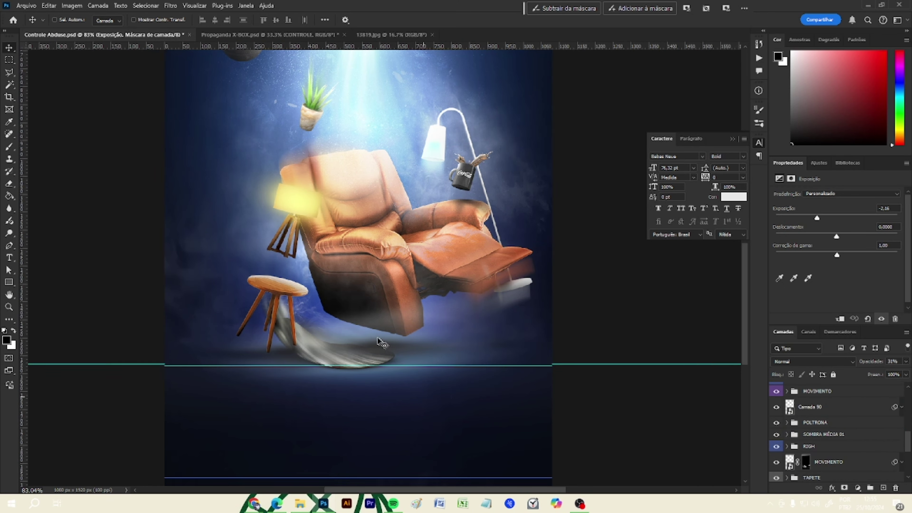
Step: Review the full artwork and toggle the MESINHA group to check the stool, returning to the upper layers
scroll(381, 343, down, 3)
scroll(381, 344, up, 2)
scroll(381, 343, down, 2)
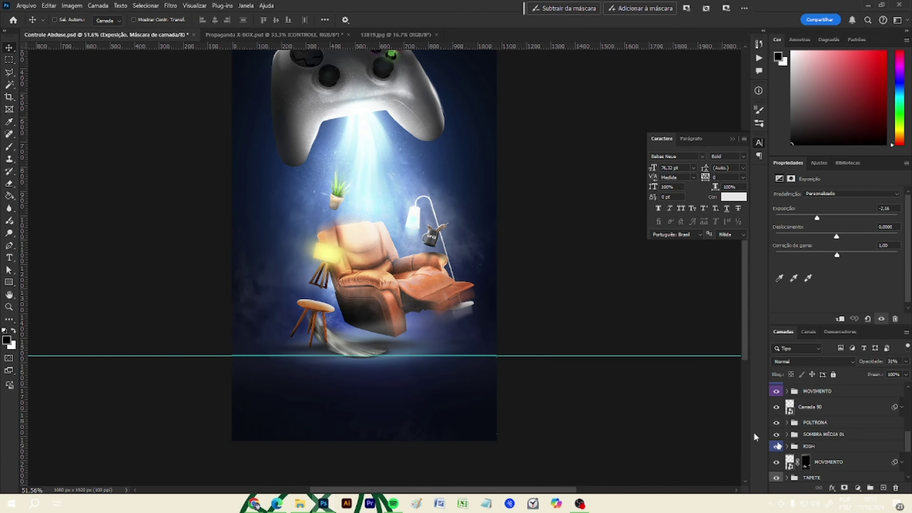
scroll(826, 452, up, 10)
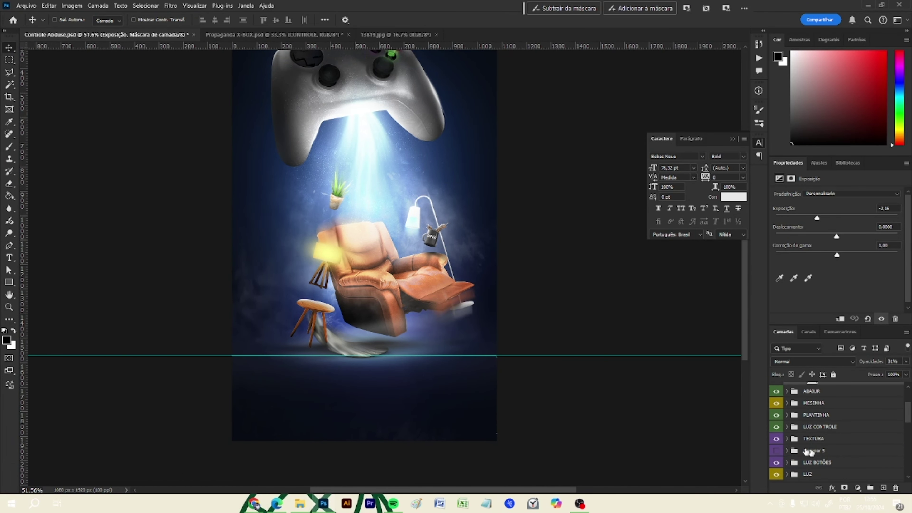
scroll(784, 445, up, 2)
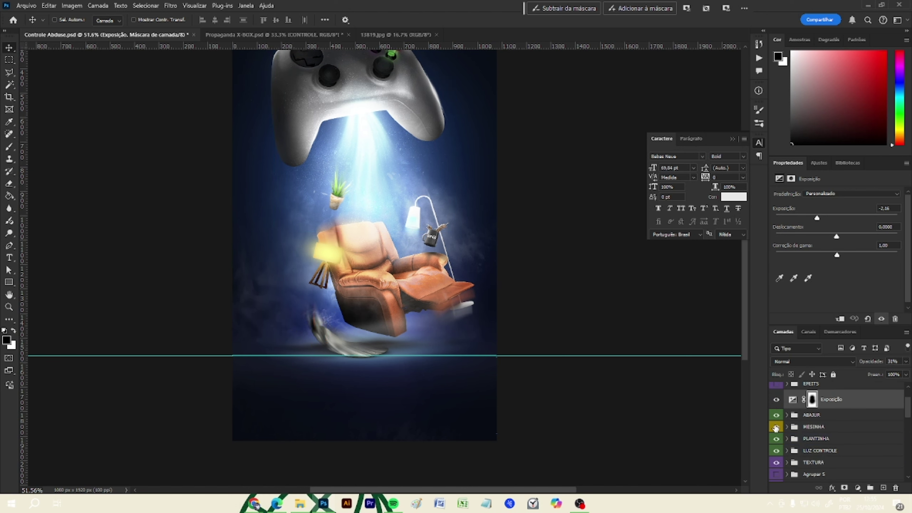
scroll(808, 431, up, 3)
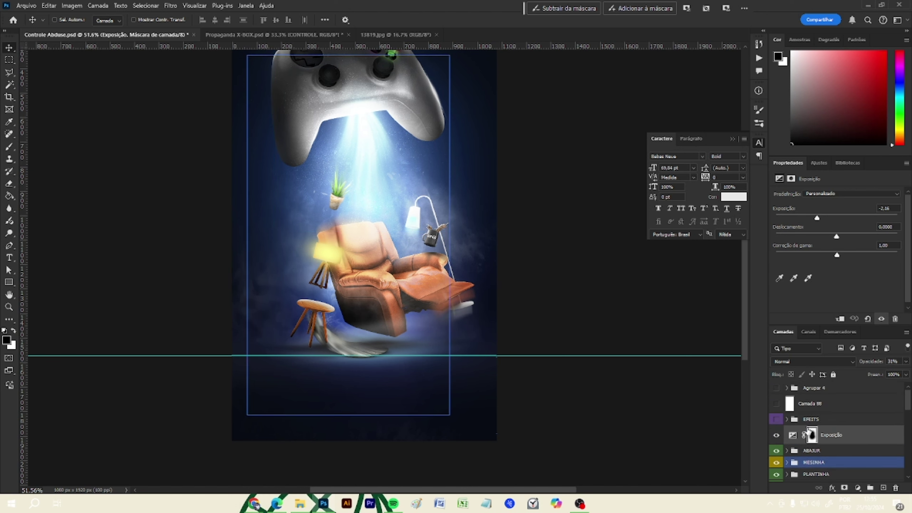
Step: Show the white Camada 98 and the Agrupar 4 source images, and duplicate the striped oval rug below itself
click(776, 403)
click(776, 388)
click(797, 390)
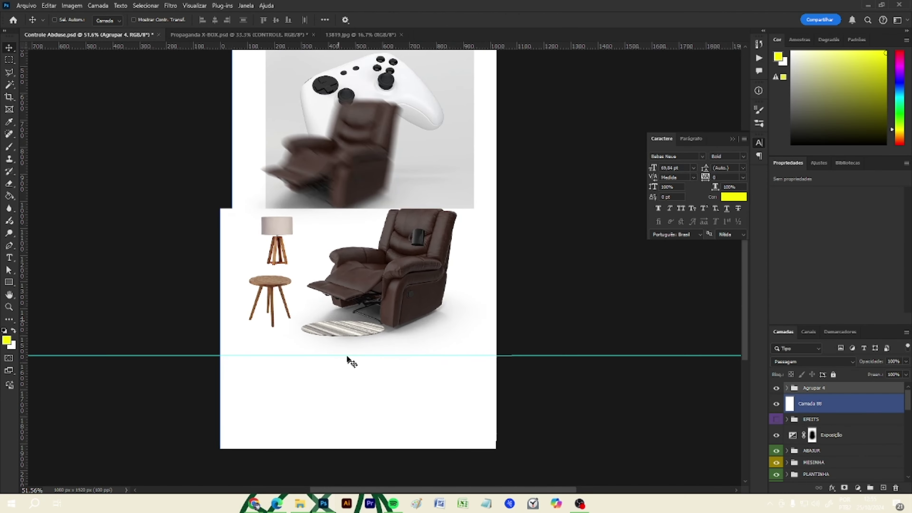
scroll(343, 348, up, 5)
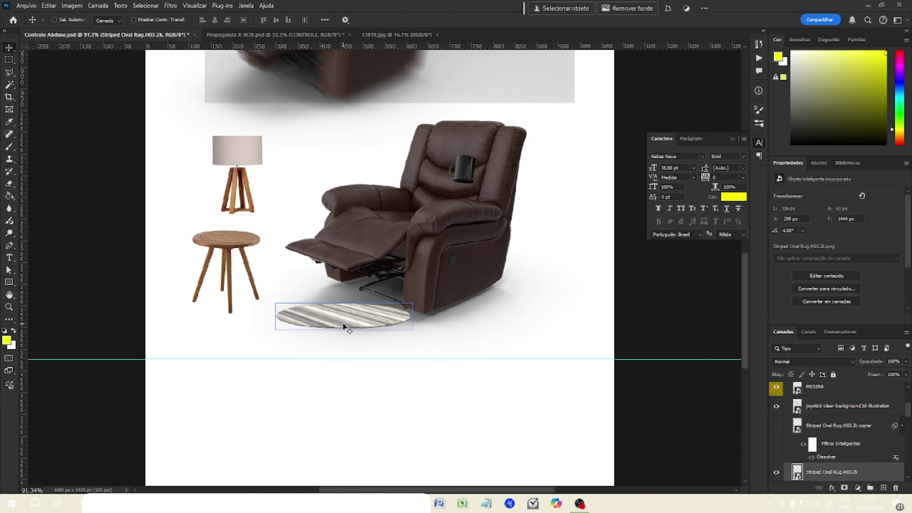
drag(343, 325, 329, 400)
Step: Collapse Agrupar 4, hide it together with Camada 98 and examine the warped rug under the armchair closely
scroll(789, 424, up, 5)
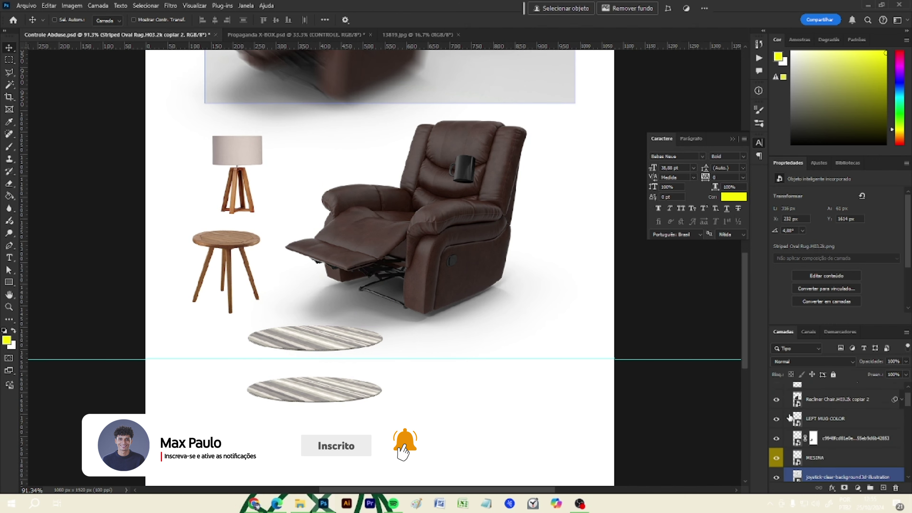
click(787, 389)
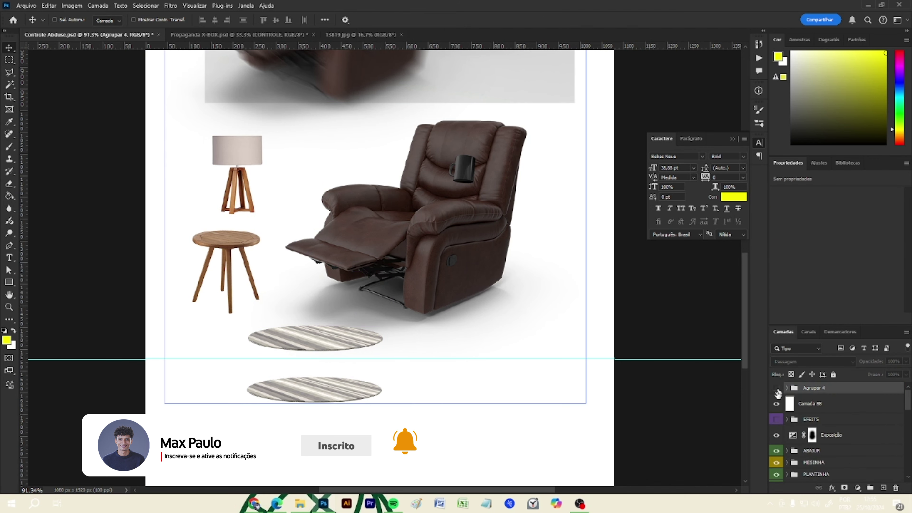
click(776, 389)
click(777, 403)
scroll(306, 319, up, 9)
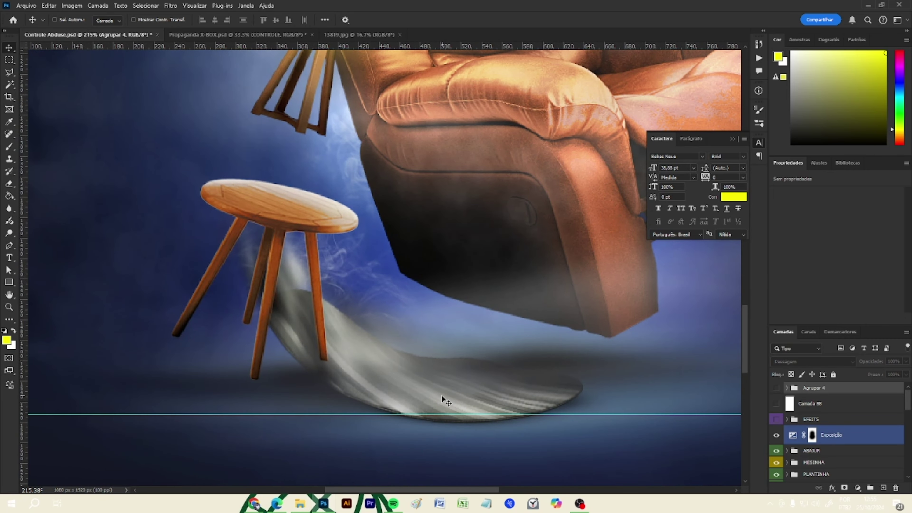
Step: Show Camada 98 and Agrupar 4 again and bring both striped oval rugs into view
click(776, 403)
click(776, 390)
click(791, 404)
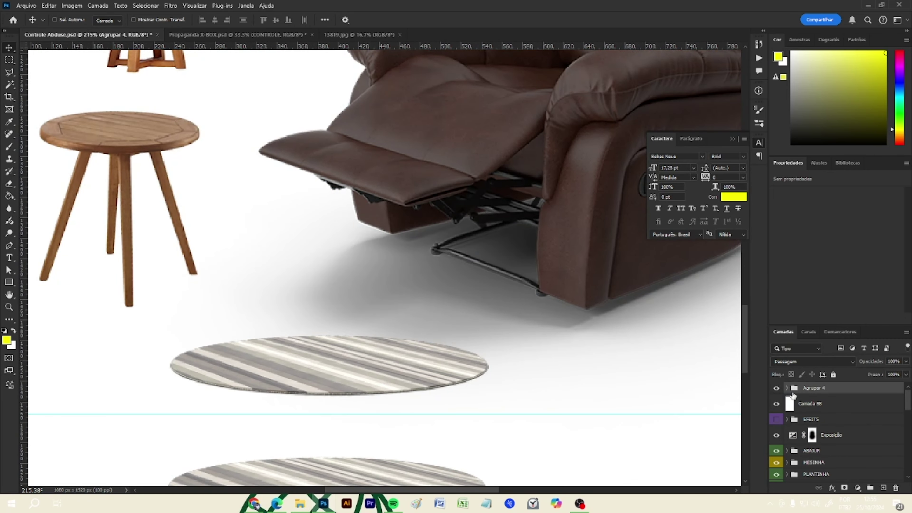
click(795, 390)
scroll(214, 284, down, 7)
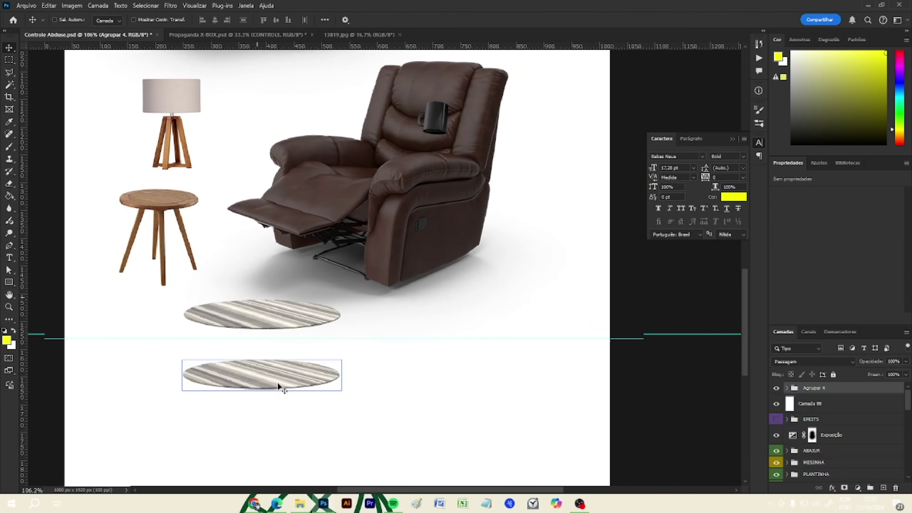
Step: Select the lower striped oval rug copy and open it in the Liquify filter
scroll(278, 387, up, 4)
click(267, 382)
scroll(237, 378, up, 2)
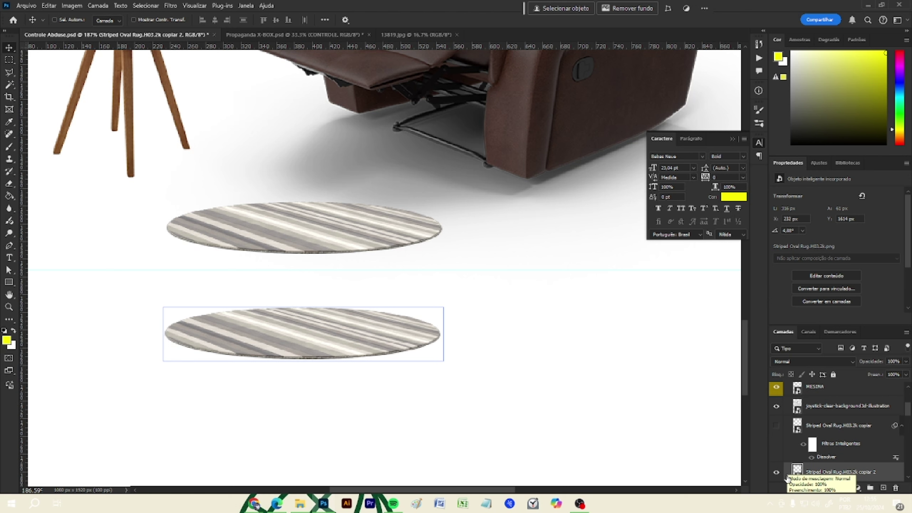
key(ctrl)
key(ctrl+shift+x)
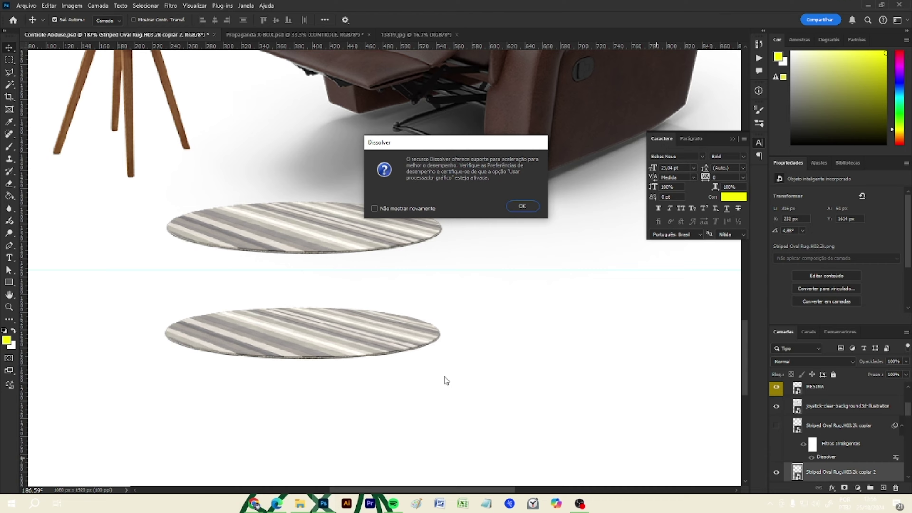
click(523, 206)
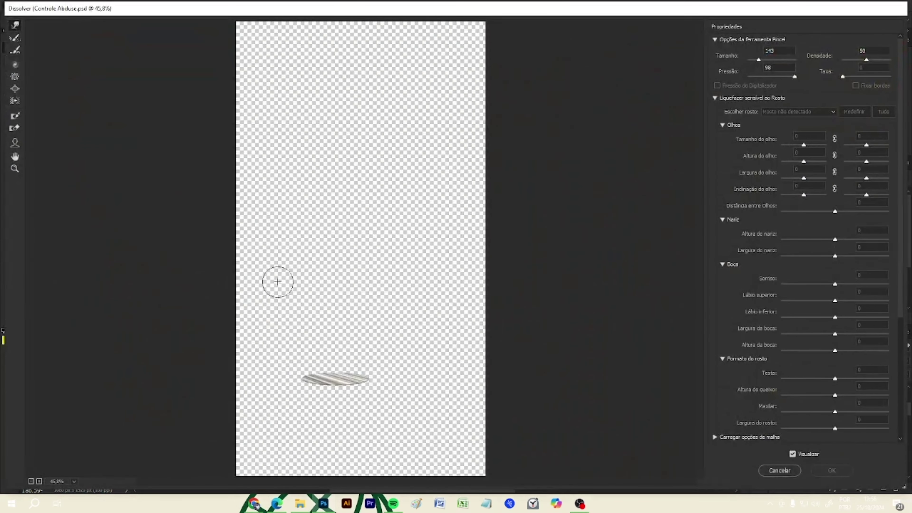
Step: Try pulling the rug's edges outward in several directions with the Forward Warp tool at brush size 143
scroll(325, 402, up, 4)
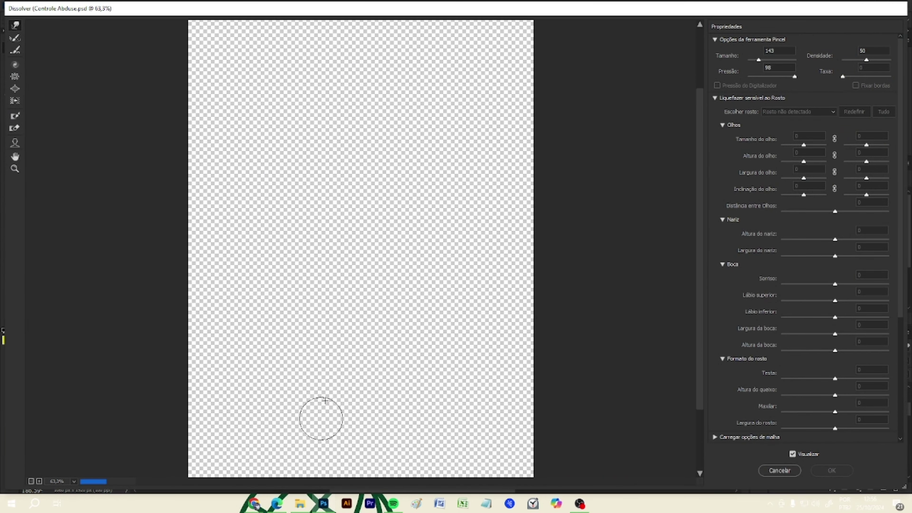
drag(325, 401, 331, 262)
scroll(305, 333, up, 4)
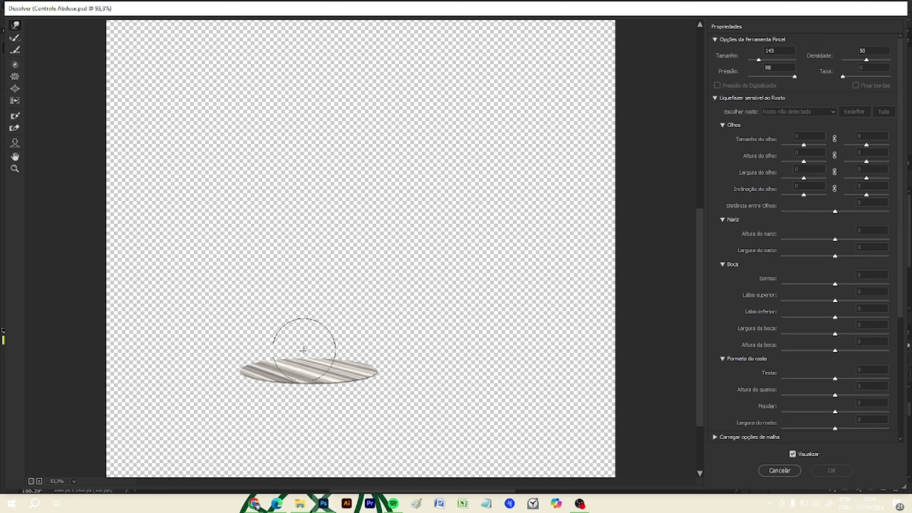
scroll(289, 305, up, 3)
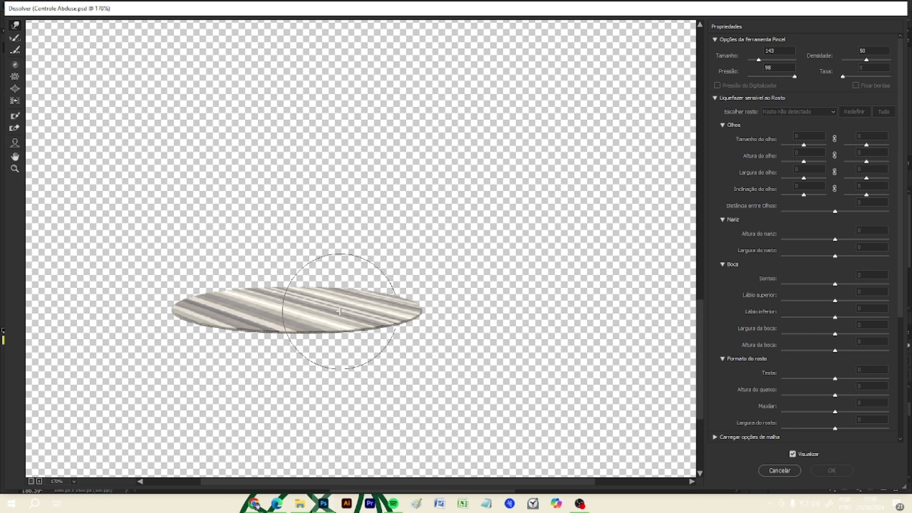
mouse_move(346, 310)
mouse_down()
mouse_move(310, 330)
mouse_move(351, 424)
mouse_move(375, 365)
mouse_move(377, 327)
mouse_move(405, 297)
mouse_move(349, 291)
mouse_move(341, 152)
mouse_up()
drag(282, 277, 207, 158)
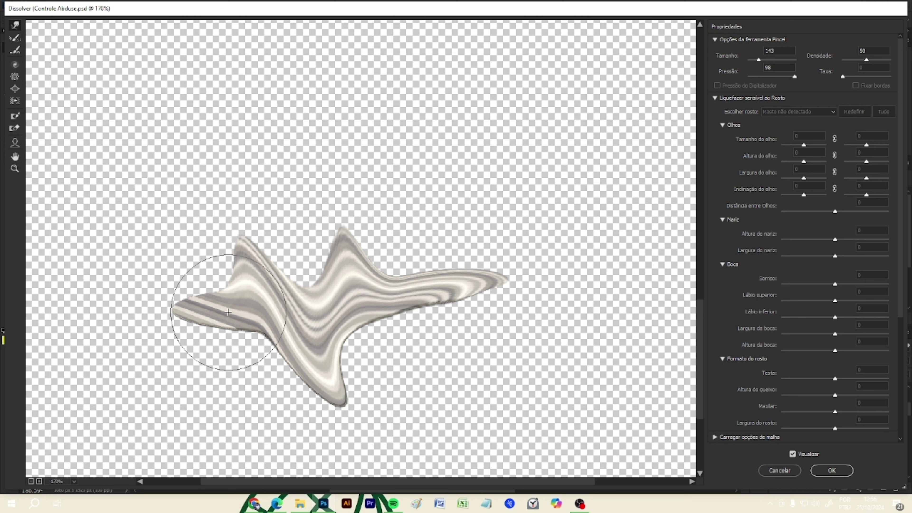
mouse_move(225, 311)
mouse_down()
mouse_move(178, 342)
mouse_move(93, 365)
mouse_up()
drag(237, 352, 184, 439)
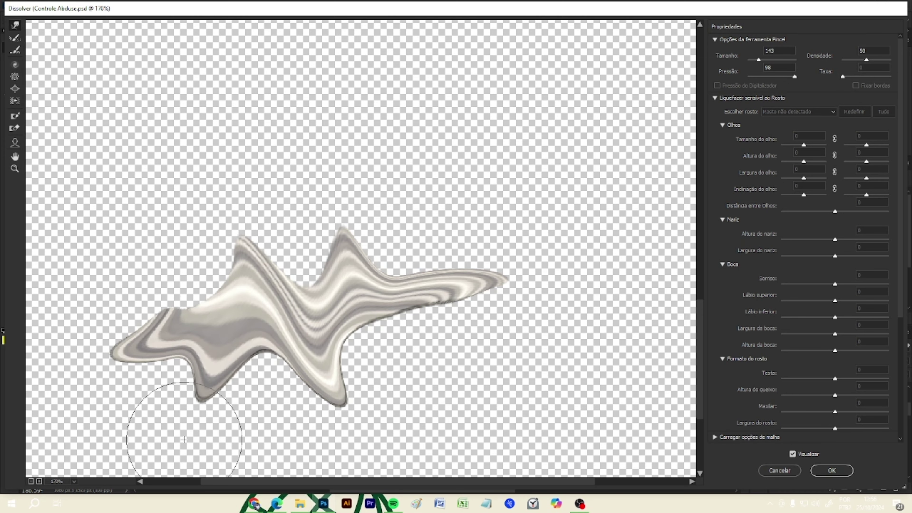
Step: Undo all the warp strokes made on the rug
key(ctrl+alt+z)
key(ctrl+alt+z)
key(ctrl+alt+z)
key(ctrl+alt+z)
key(ctrl+alt+z)
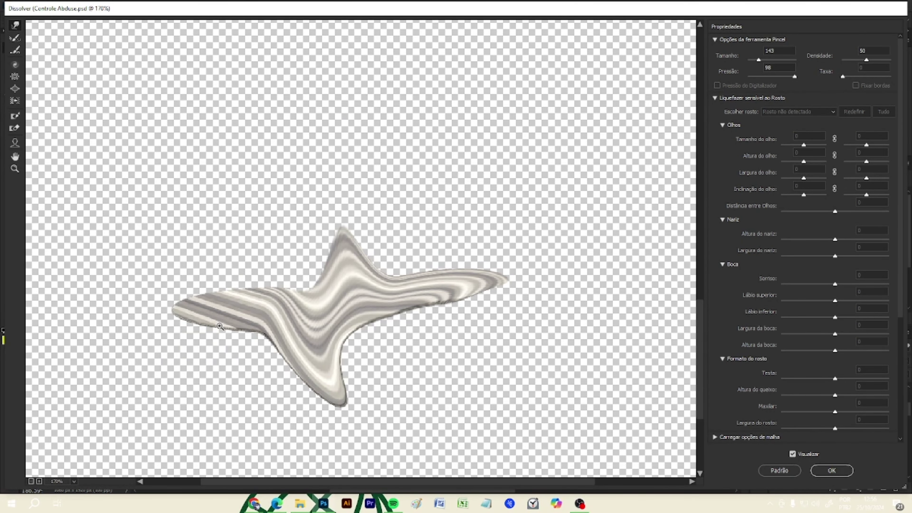
key(ctrl+alt+z)
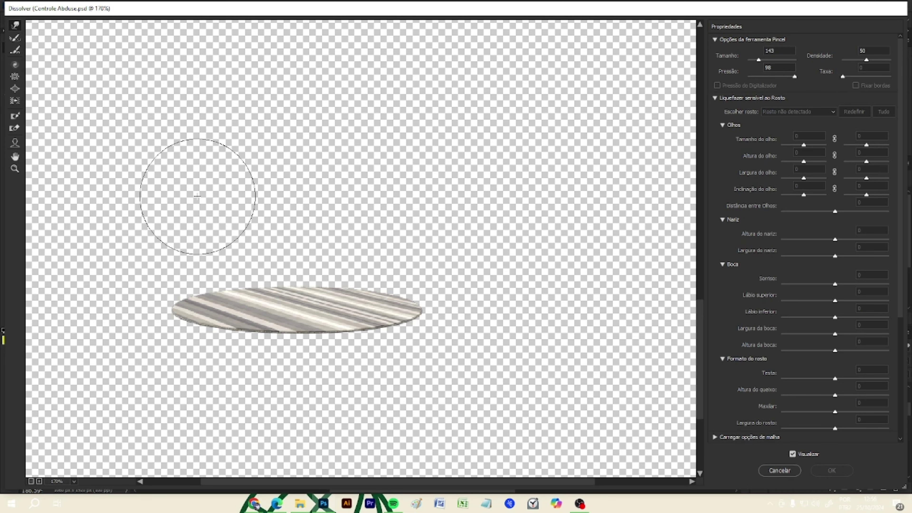
Step: Try bending the rug's left end upward with the size 143 brush, undoing each attempt
alt+scroll(254, 169, down, 4)
scroll(263, 245, down, 1)
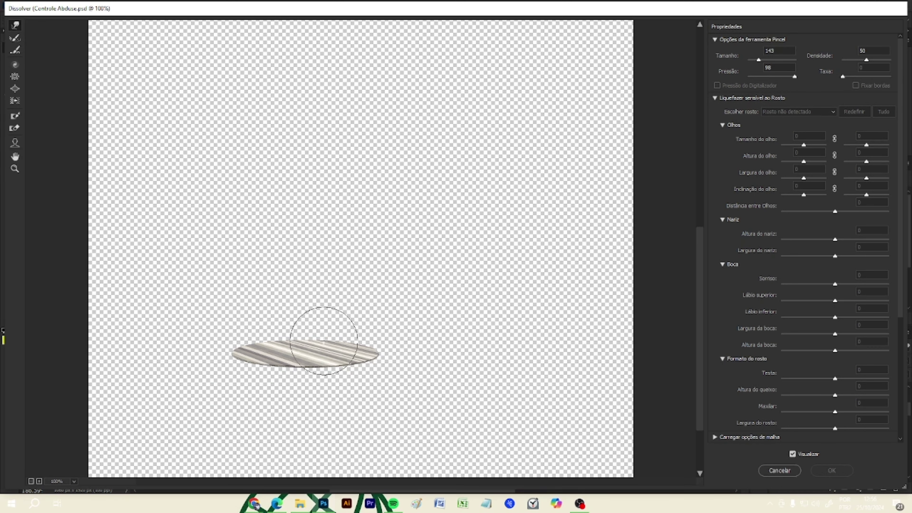
mouse_move(314, 347)
mouse_down()
mouse_move(263, 352)
mouse_move(218, 301)
mouse_up()
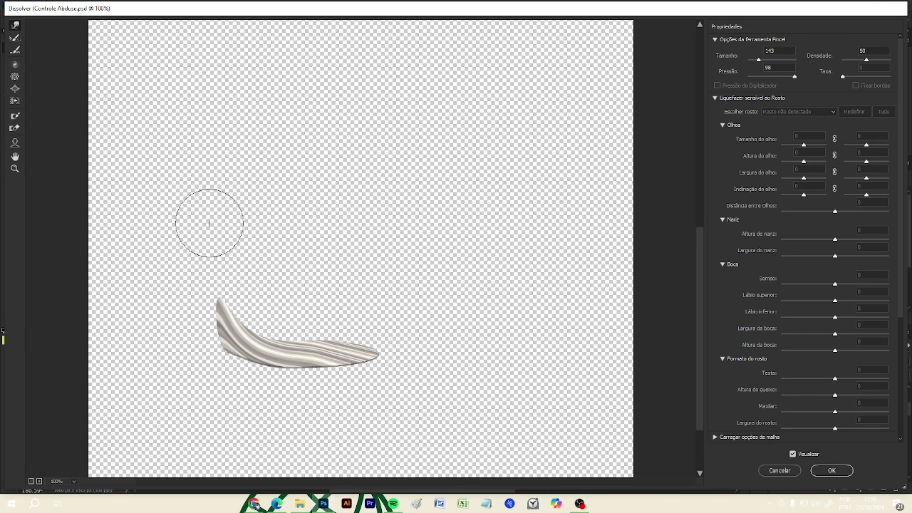
key(ctrl+alt+z)
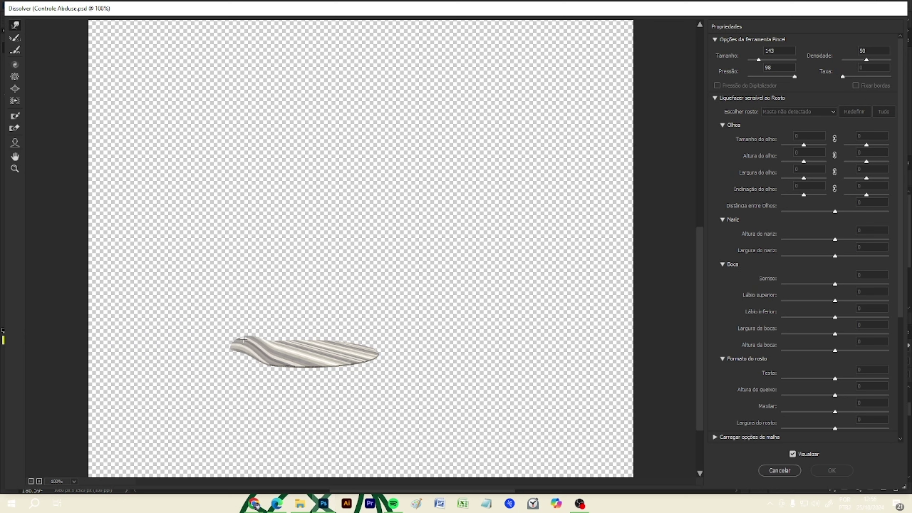
drag(243, 339, 243, 321)
key(ctrl+alt+z)
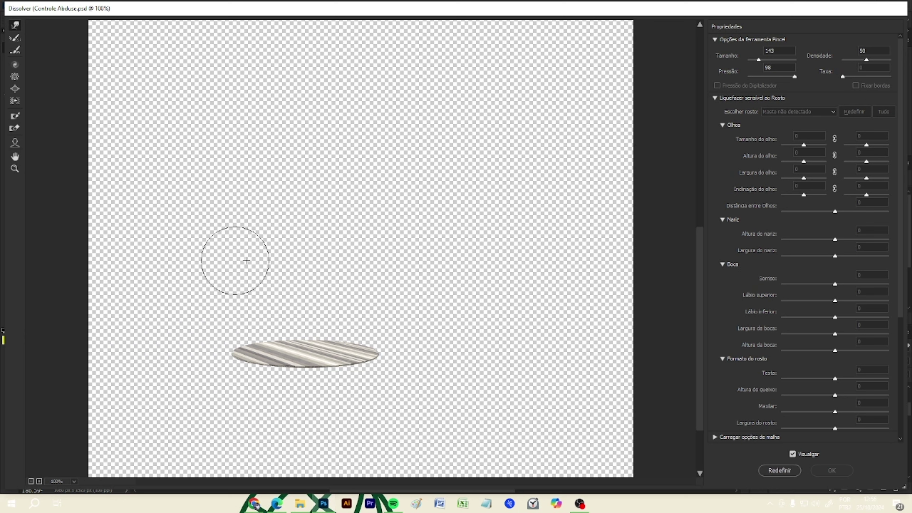
Step: Enlarge the warp brush to size 451 and lift the rug's left end into a smooth curve
drag(290, 250, 320, 244)
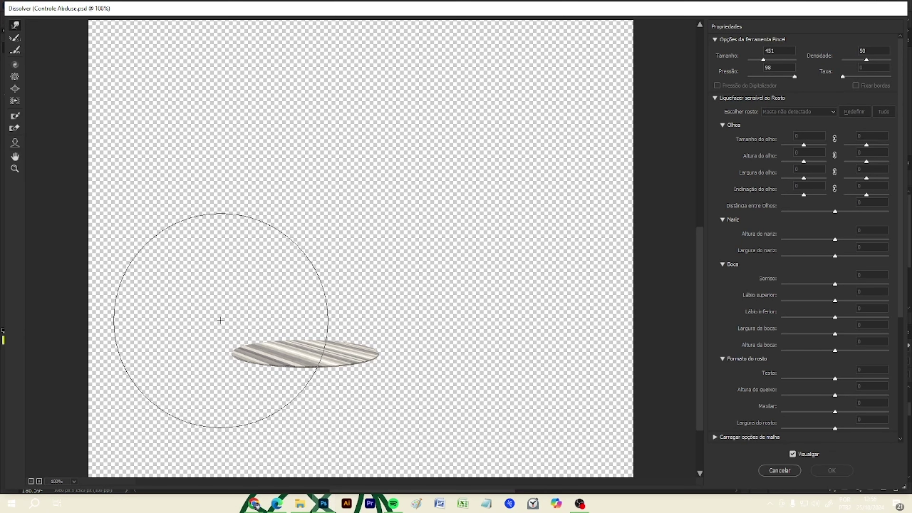
drag(240, 338, 236, 327)
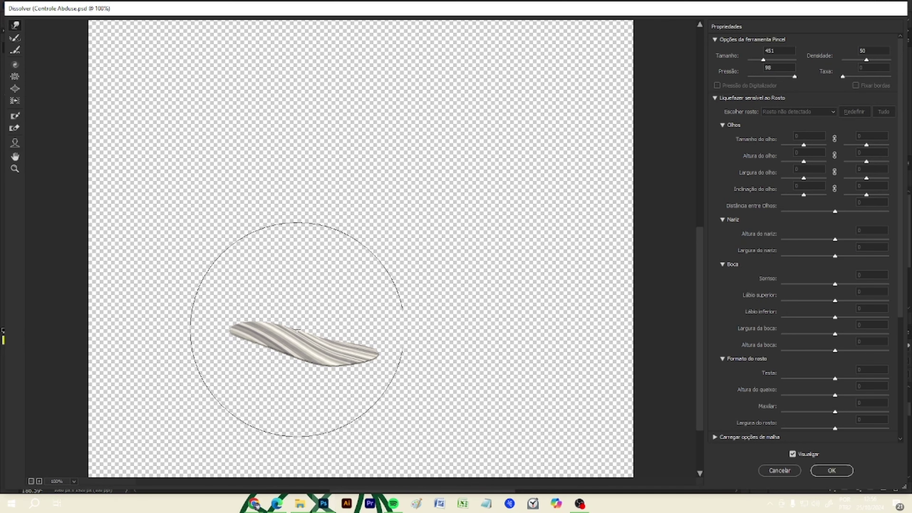
mouse_move(310, 323)
mouse_down()
mouse_move(317, 356)
mouse_move(189, 367)
mouse_up()
Step: Reduce the warp brush to size 104, refine the rug's edge and apply the Liquify distortion
scroll(319, 353, up, 3)
scroll(319, 353, up, 3)
scroll(318, 355, down, 1)
mouse_move(314, 373)
mouse_down()
mouse_move(269, 377)
mouse_move(303, 386)
mouse_up()
scroll(284, 357, down, 5)
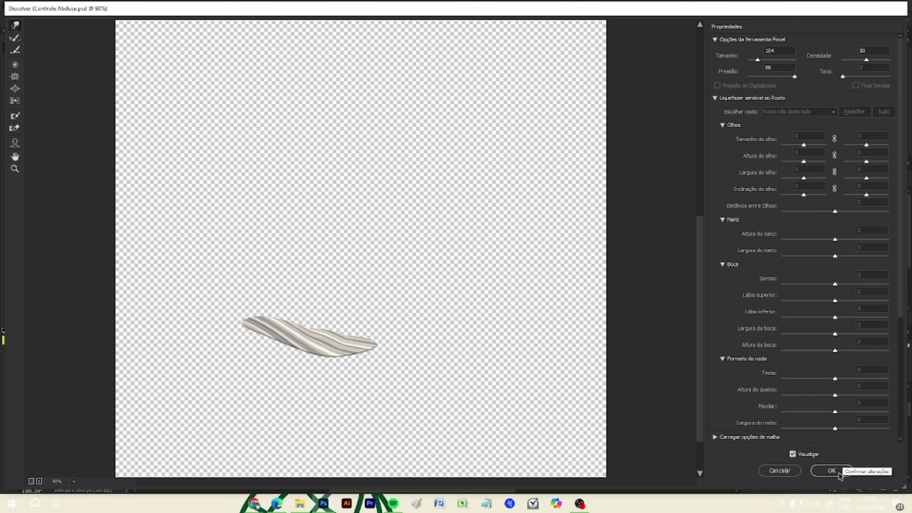
click(831, 470)
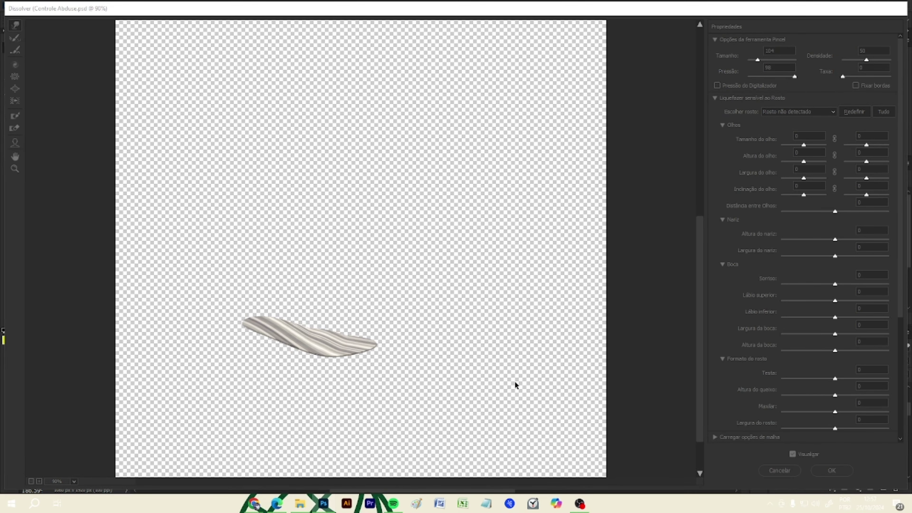
Step: Collapse the Agrupar 4 group and hide it together with the white Camada 98 layer
scroll(352, 295, down, 2)
scroll(809, 413, up, 3)
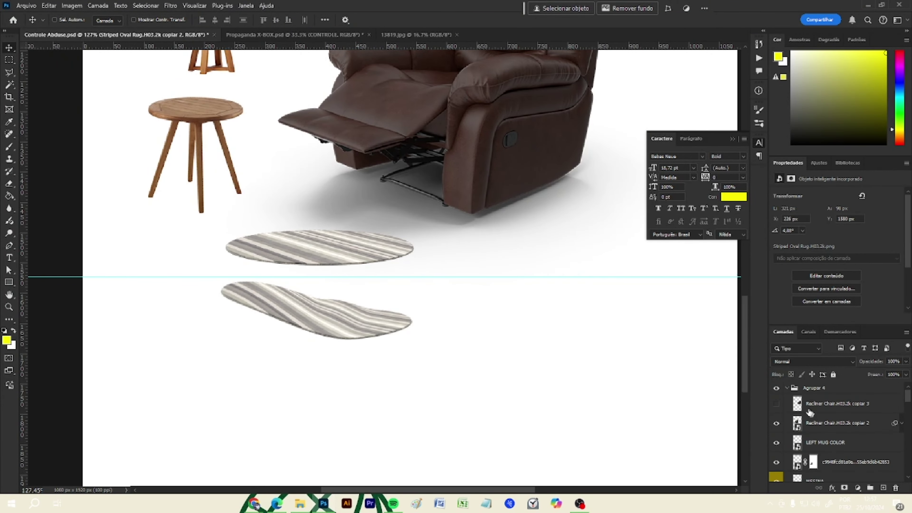
click(786, 390)
click(787, 389)
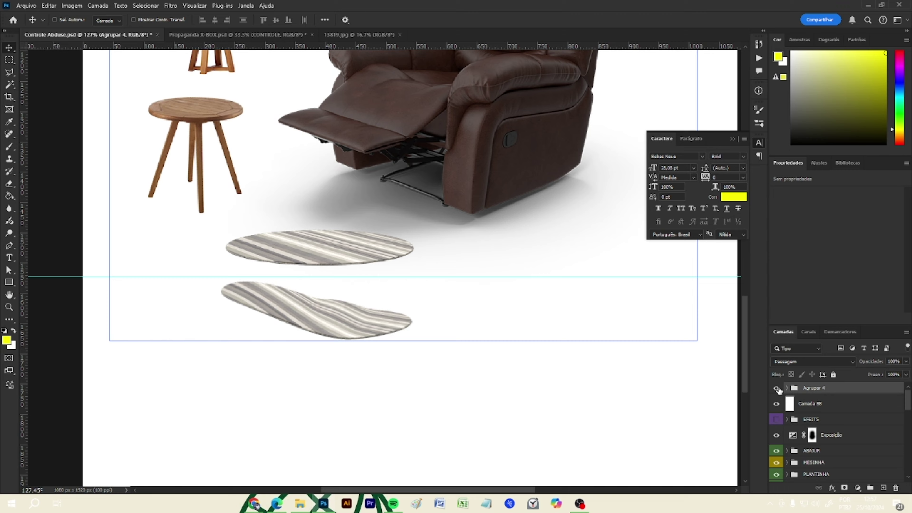
click(777, 389)
click(776, 403)
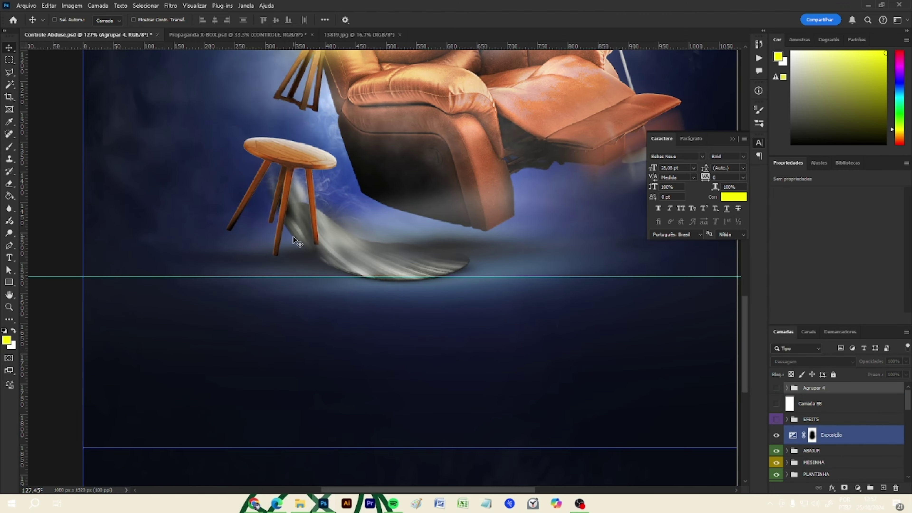
Step: Examine the finished warped rug, its folds and the shadow beneath the armchair, both close up and within the whole artwork
scroll(295, 234, up, 5)
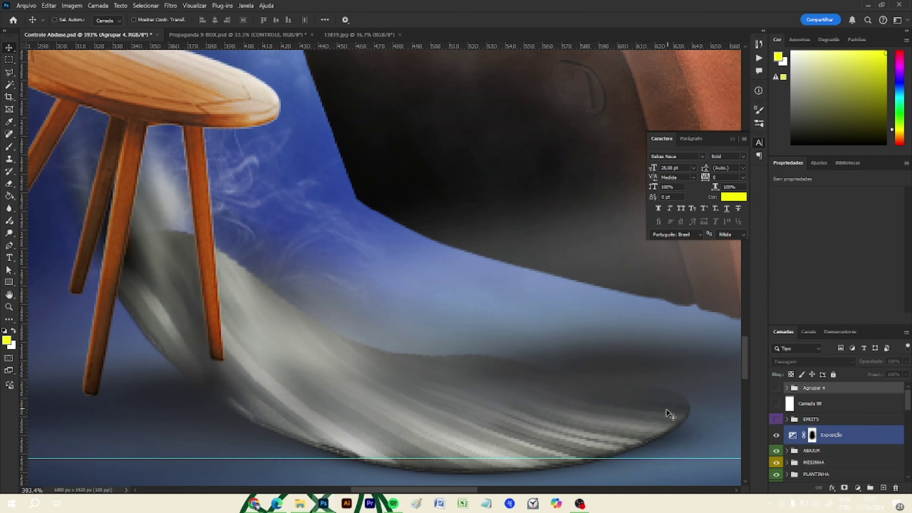
scroll(296, 381, down, 8)
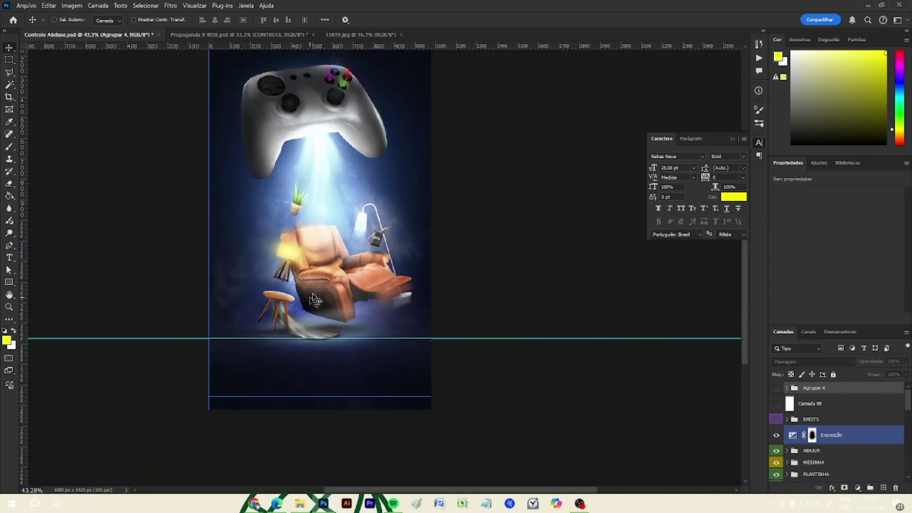
scroll(787, 425, down, 7)
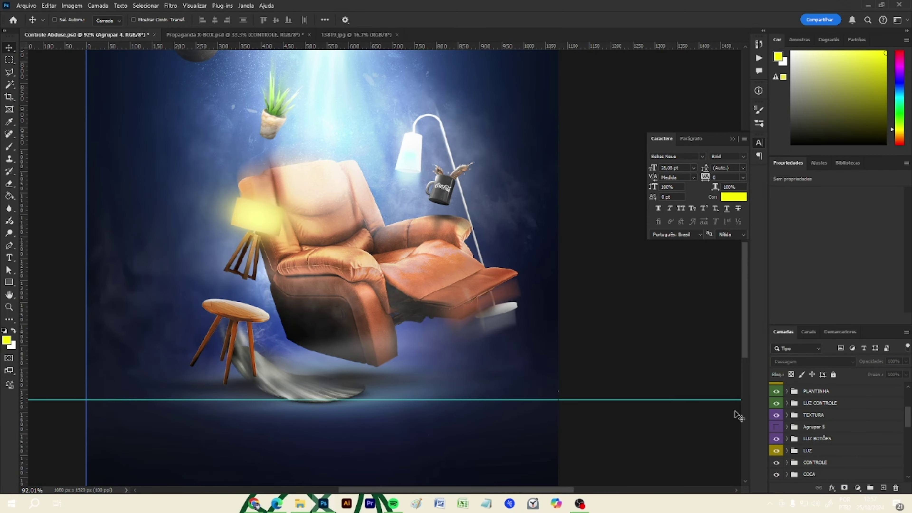
scroll(344, 385, up, 7)
scroll(242, 402, up, 5)
scroll(251, 394, down, 6)
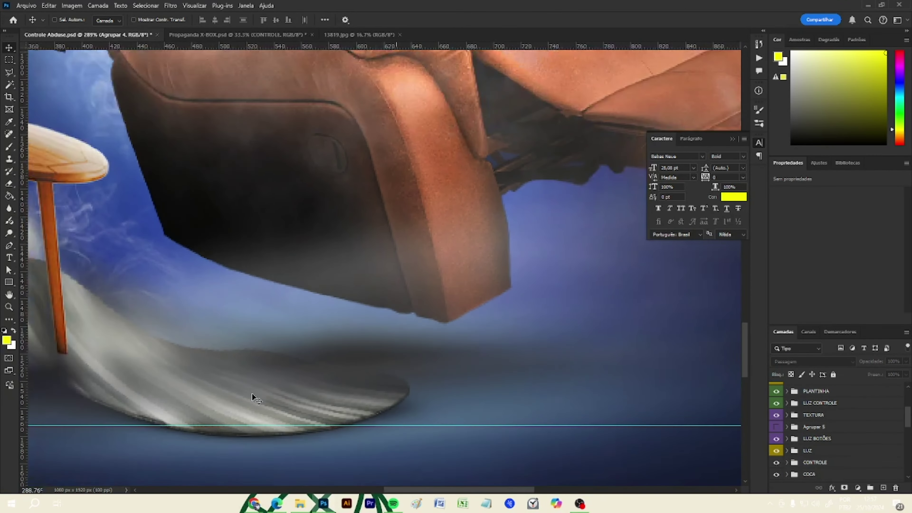
scroll(251, 394, down, 4)
scroll(214, 395, up, 9)
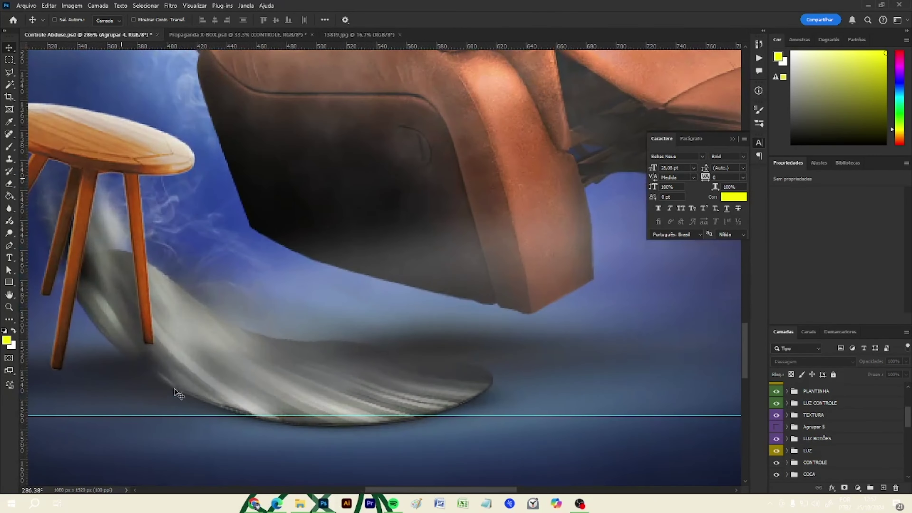
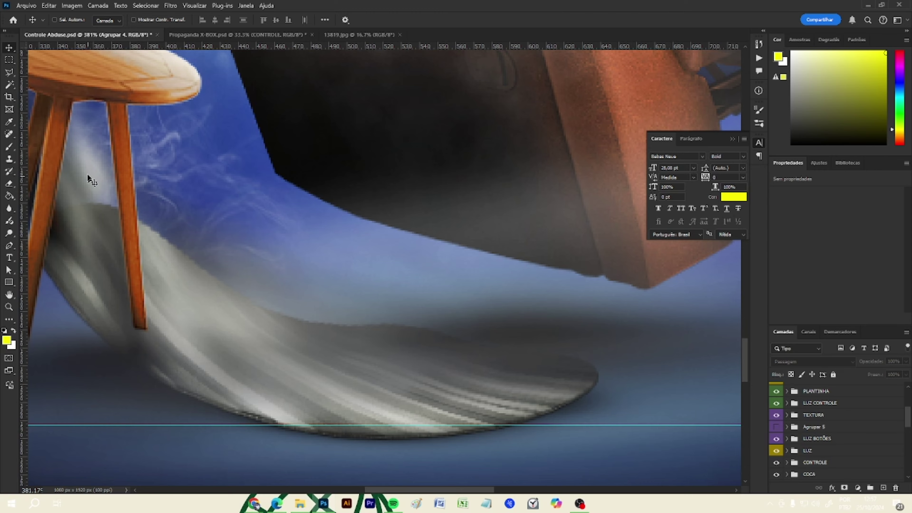
scroll(134, 298, down, 12)
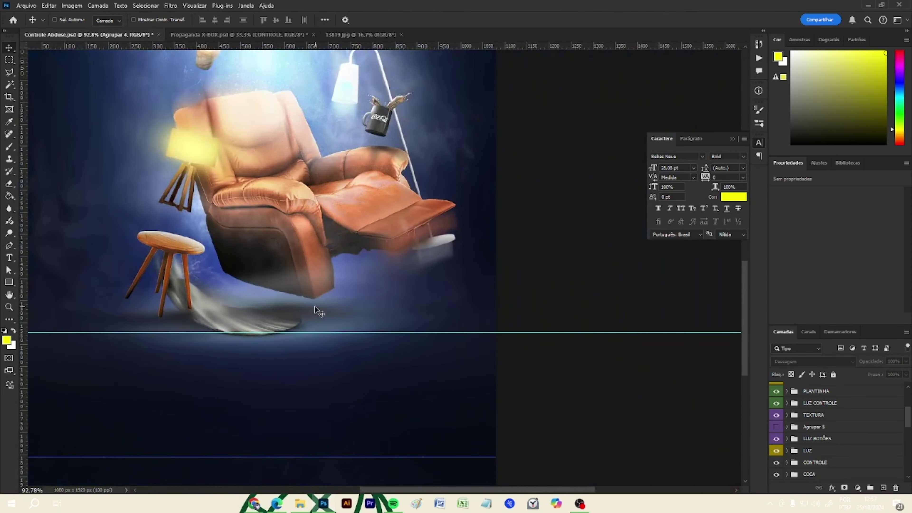
scroll(316, 307, up, 5)
scroll(317, 307, up, 3)
scroll(317, 306, down, 3)
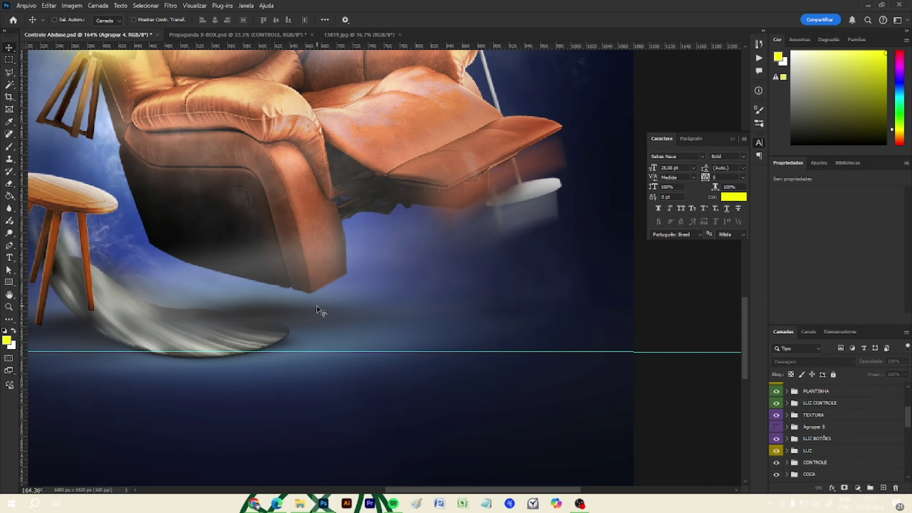
Step: Toggle the + SOMBRA, EFEITOS and LUZ groups off and on to check what each contributes to the scene
scroll(839, 437, down, 10)
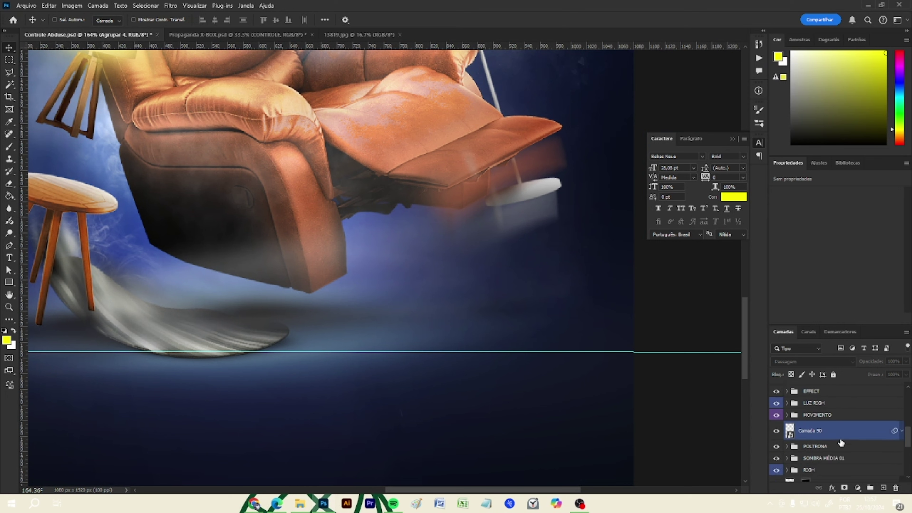
scroll(839, 437, down, 5)
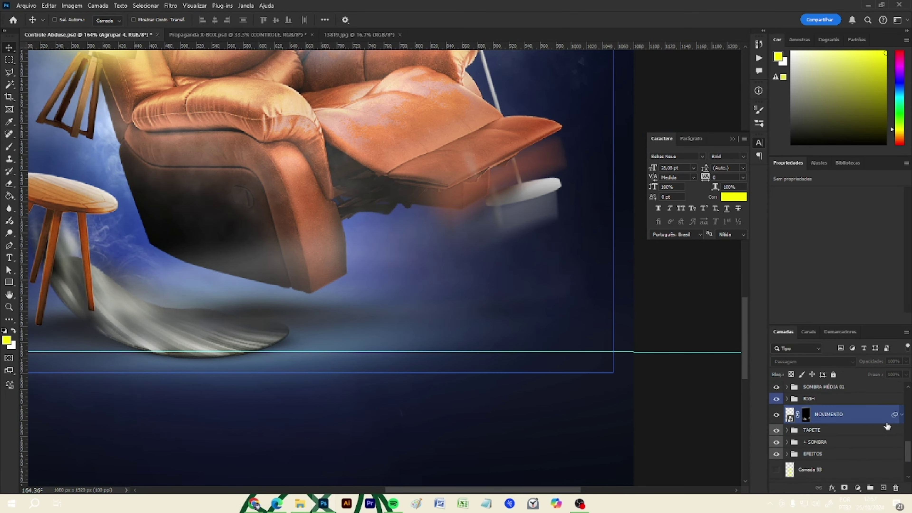
scroll(812, 431, up, 2)
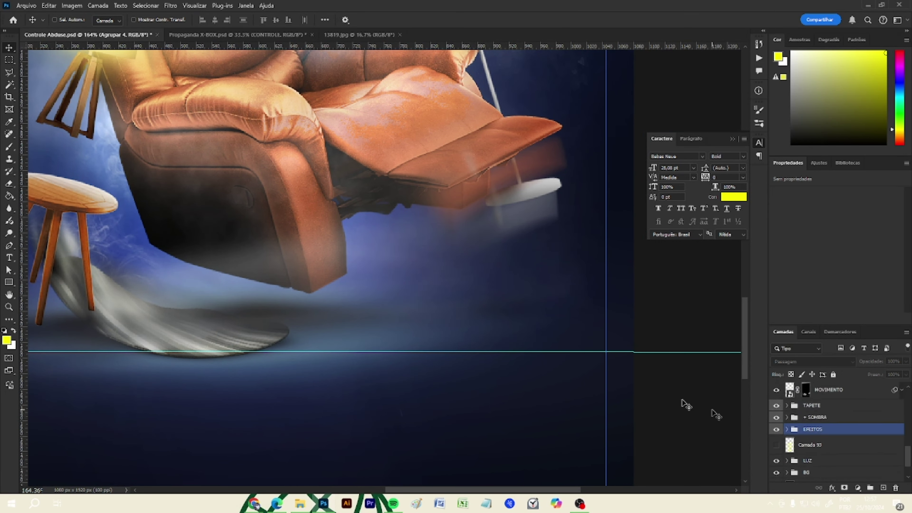
click(793, 421)
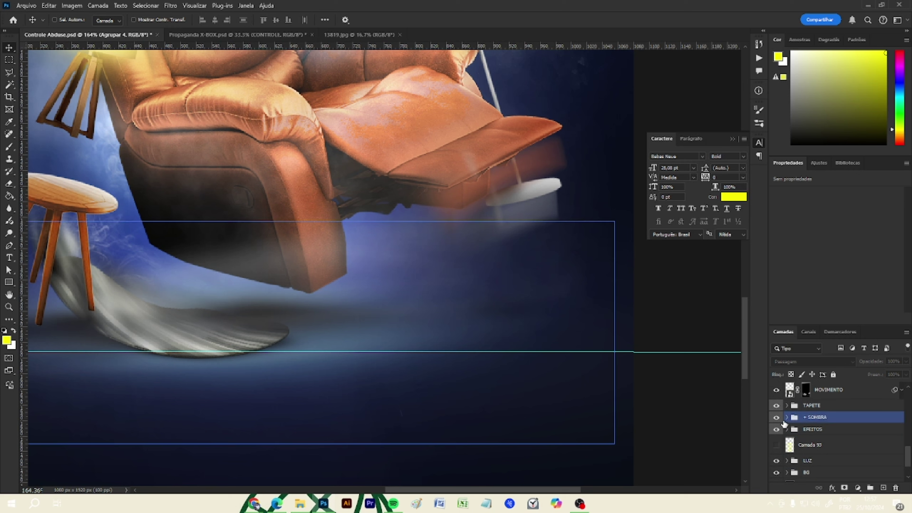
click(772, 419)
click(776, 431)
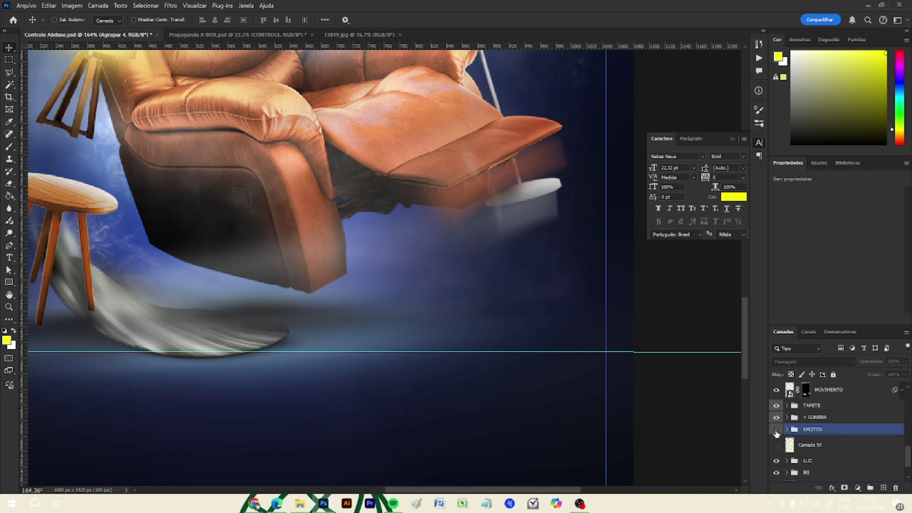
click(776, 431)
scroll(776, 433, down, 2)
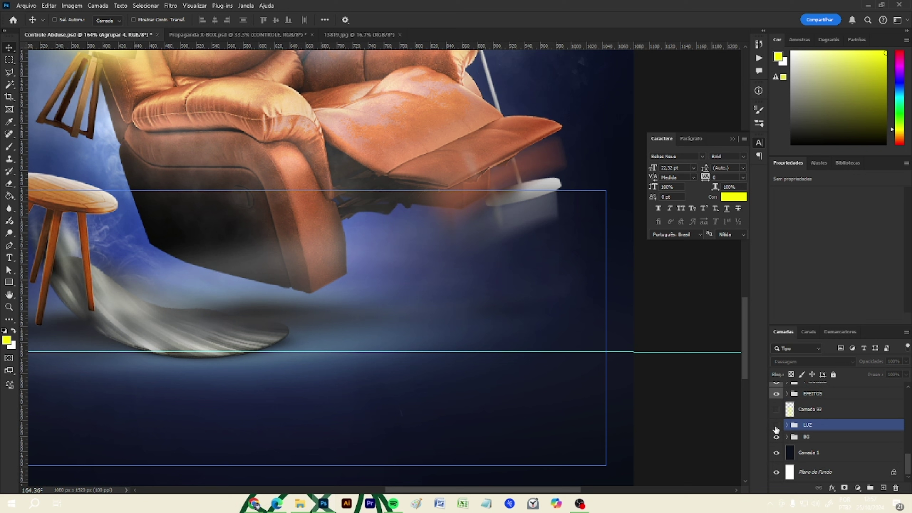
click(776, 427)
Step: Hide the SOMBRA MÉDIA 01 and + SOMBRA groups, inspect the artwork without these floor shadows, and show both groups again
scroll(776, 430, up, 3)
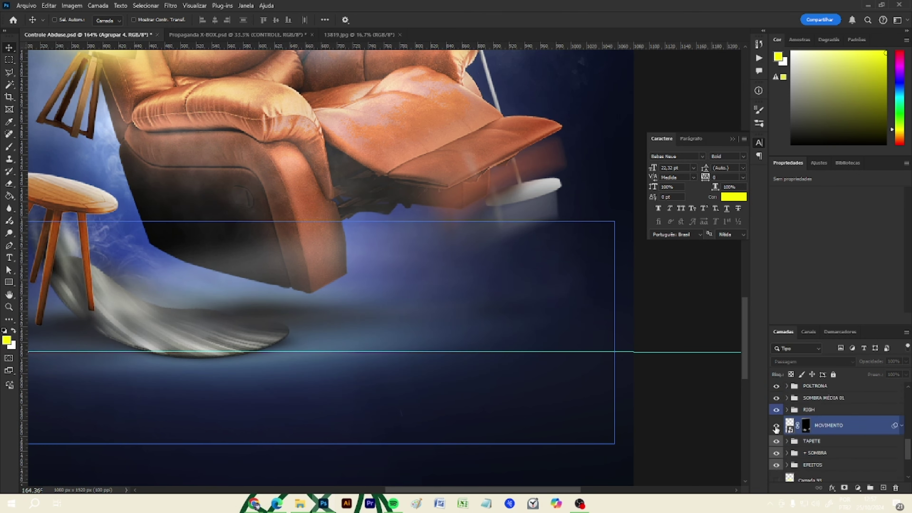
scroll(776, 430, up, 1)
click(775, 409)
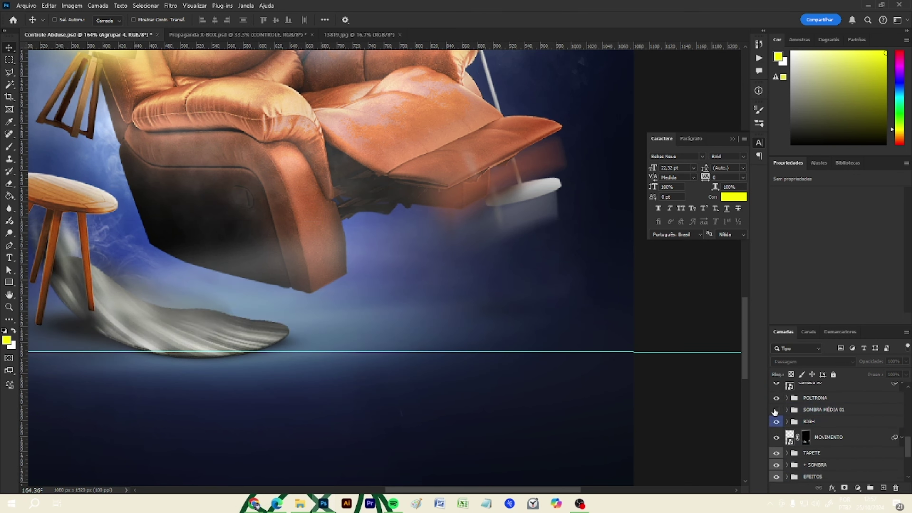
scroll(450, 311, down, 5)
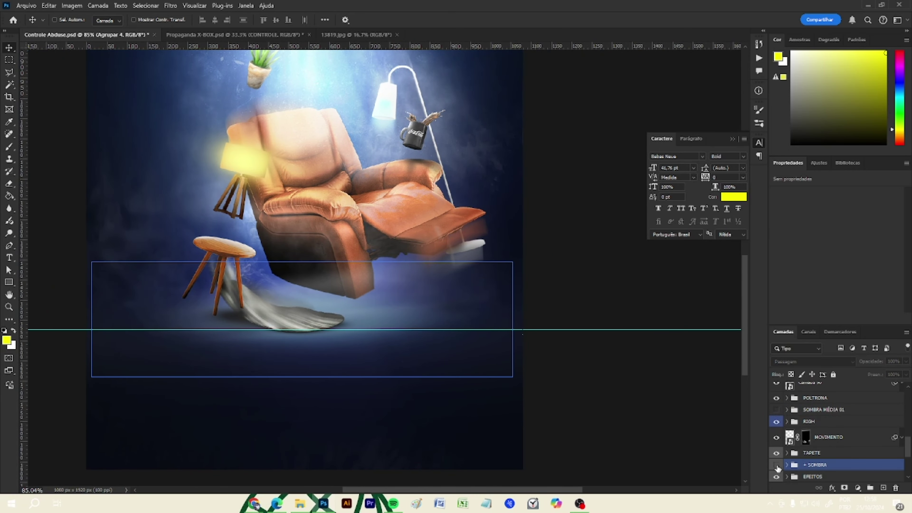
scroll(399, 305, up, 3)
scroll(376, 344, down, 5)
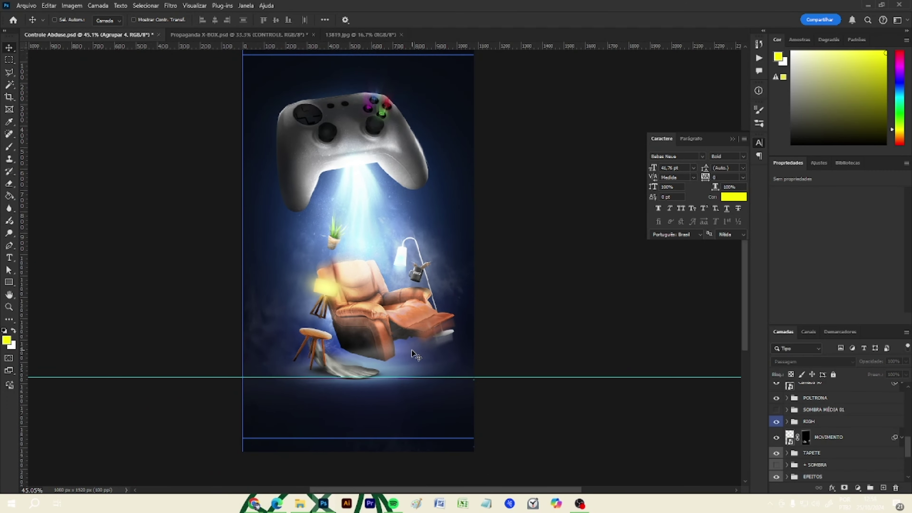
scroll(413, 356, up, 8)
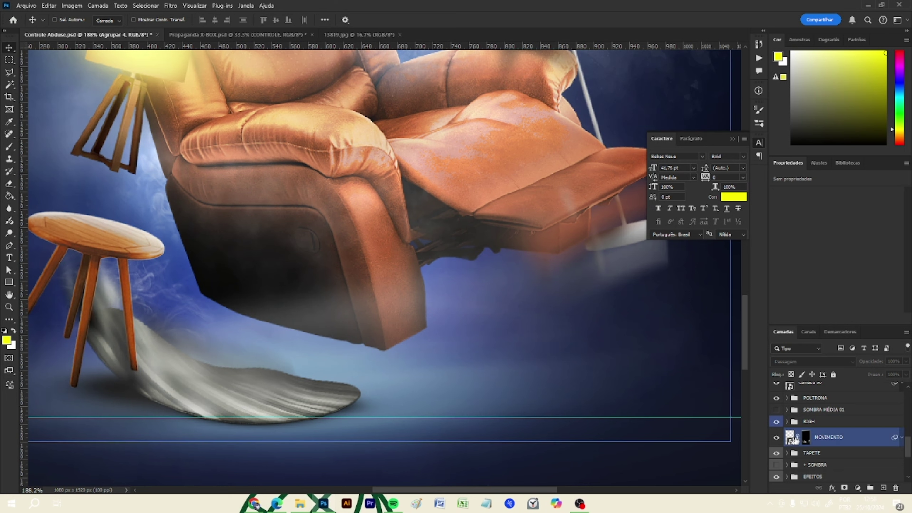
click(776, 409)
click(776, 465)
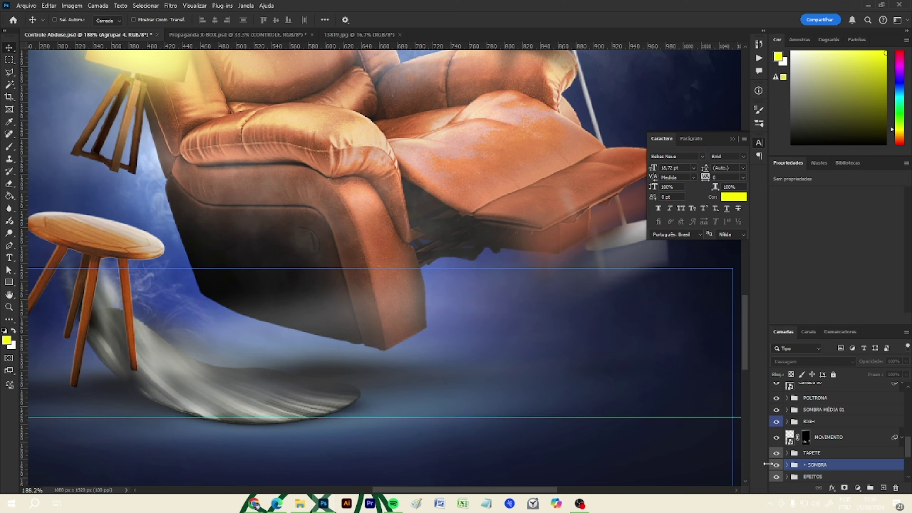
scroll(517, 378, down, 3)
scroll(517, 377, down, 3)
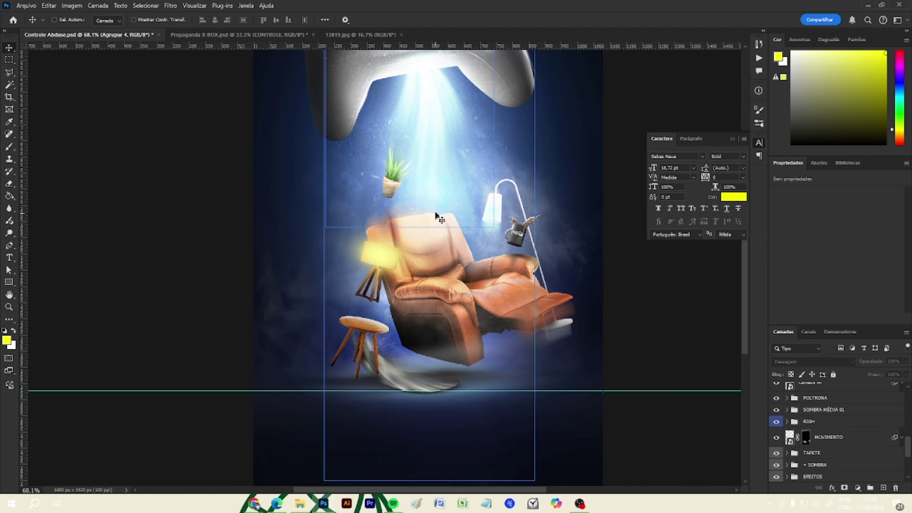
Step: Compare the floor beneath the armchair with and without the SOMBRA MÉDIA 01 group
scroll(486, 428, up, 3)
click(773, 411)
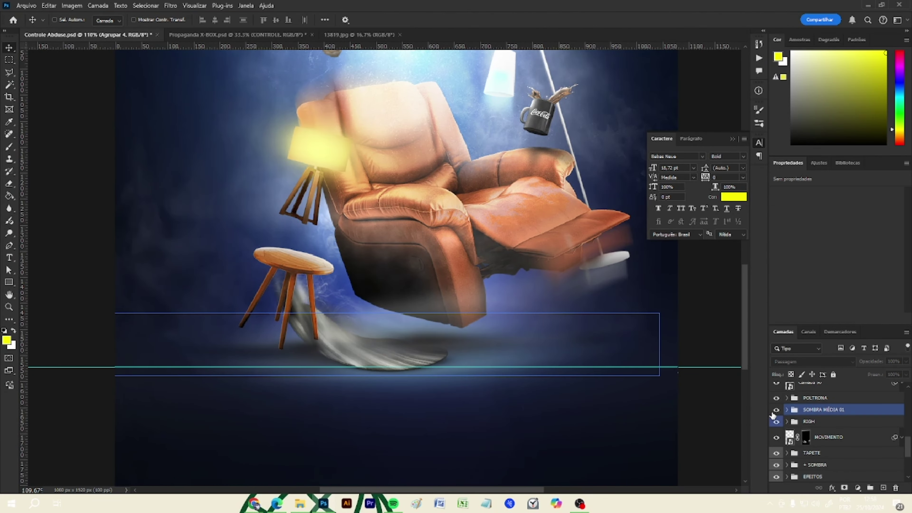
click(776, 411)
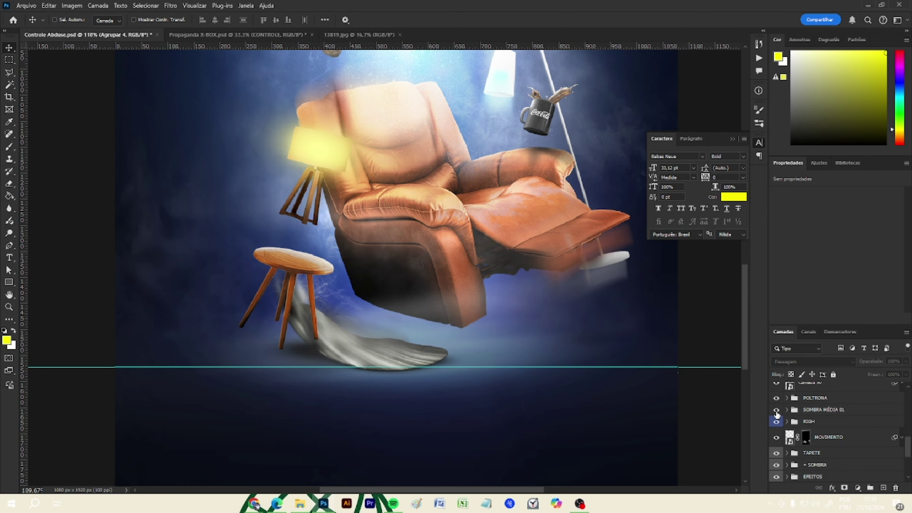
click(776, 411)
click(776, 409)
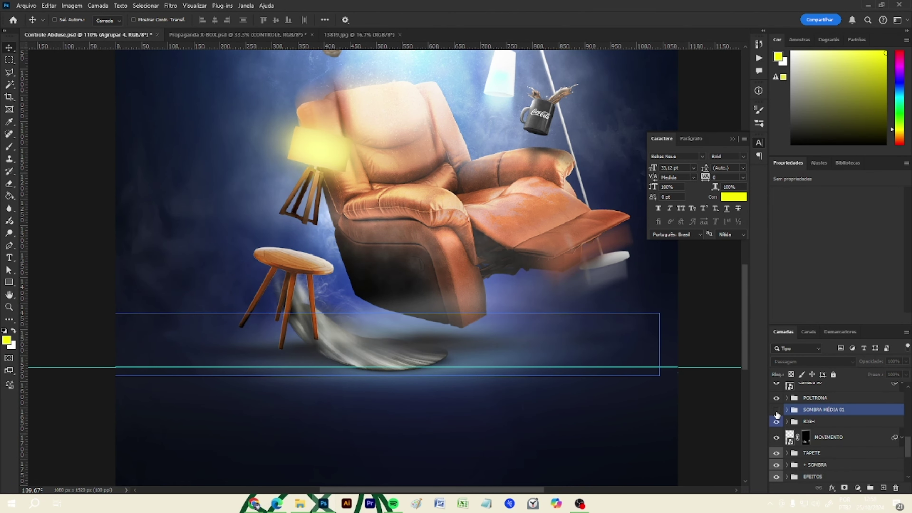
click(776, 409)
click(776, 409)
scroll(449, 334, up, 3)
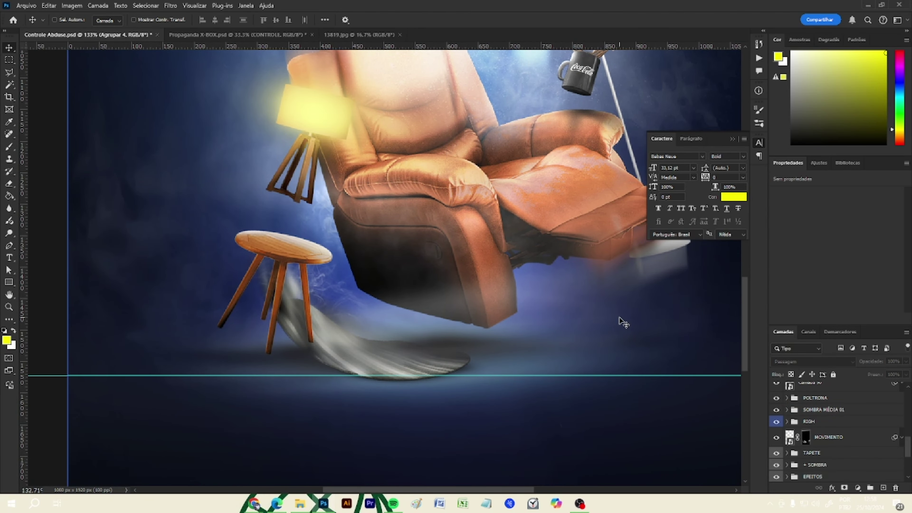
Step: Switch the + SOMBRA group off and on to compare the additional shadow on the floor
click(779, 421)
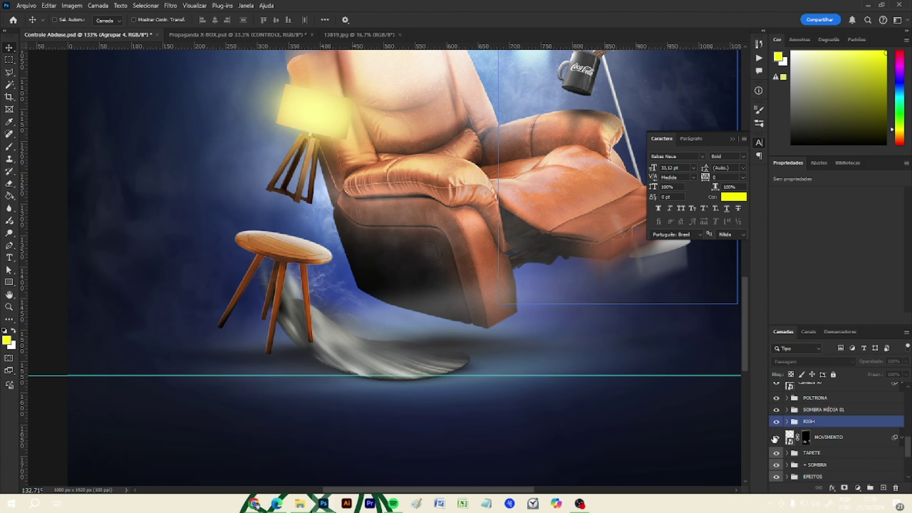
click(826, 453)
click(776, 464)
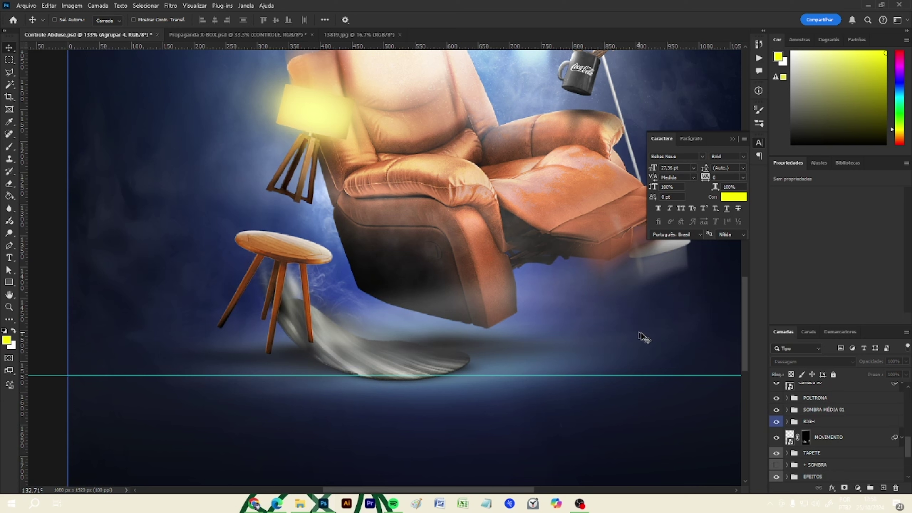
click(777, 464)
click(776, 464)
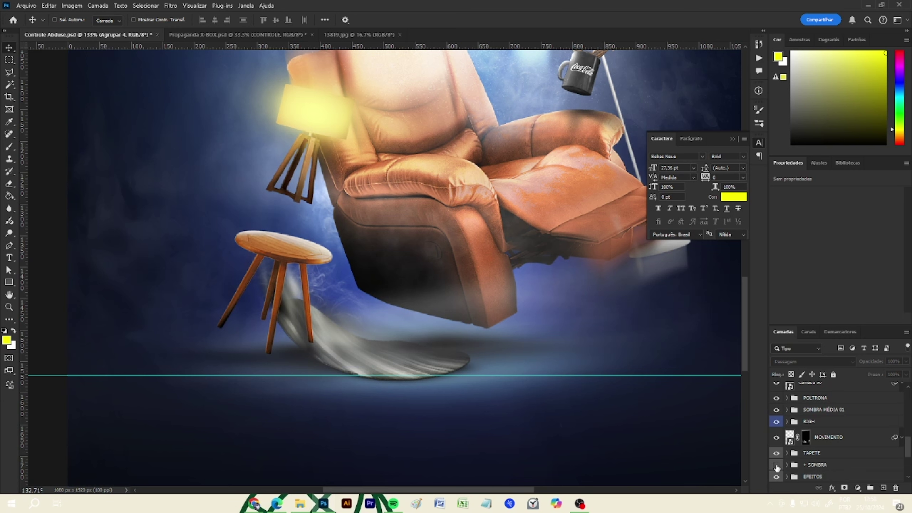
click(776, 465)
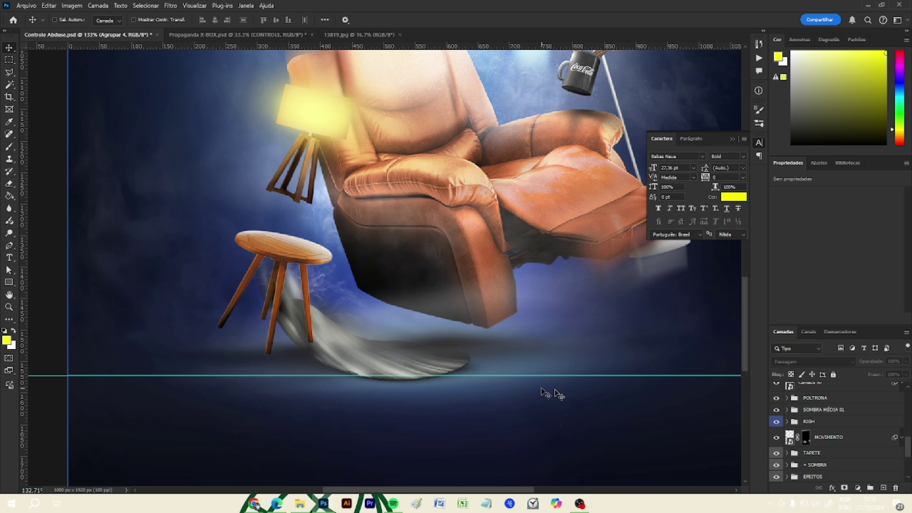
Step: Toggle the SOMBRA MÉDIA 01 group repeatedly to check its shadow across the rug, leaving it visible
click(776, 437)
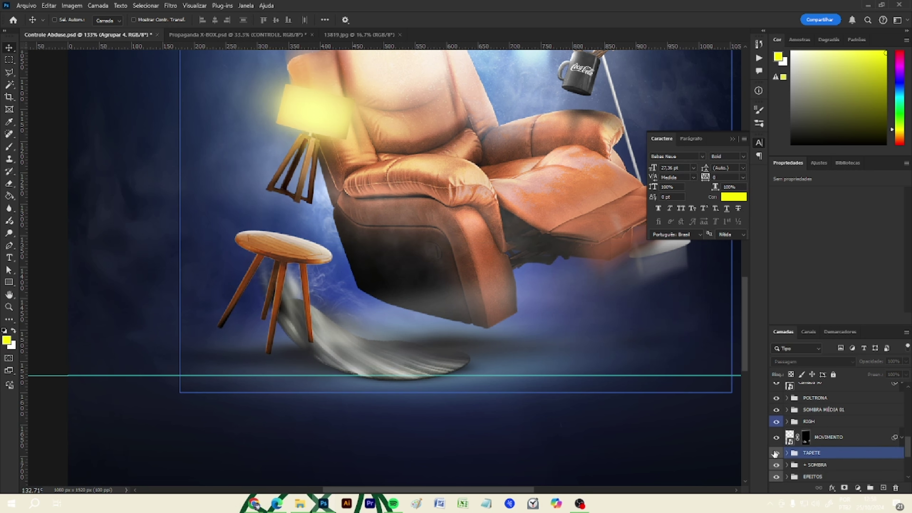
click(776, 410)
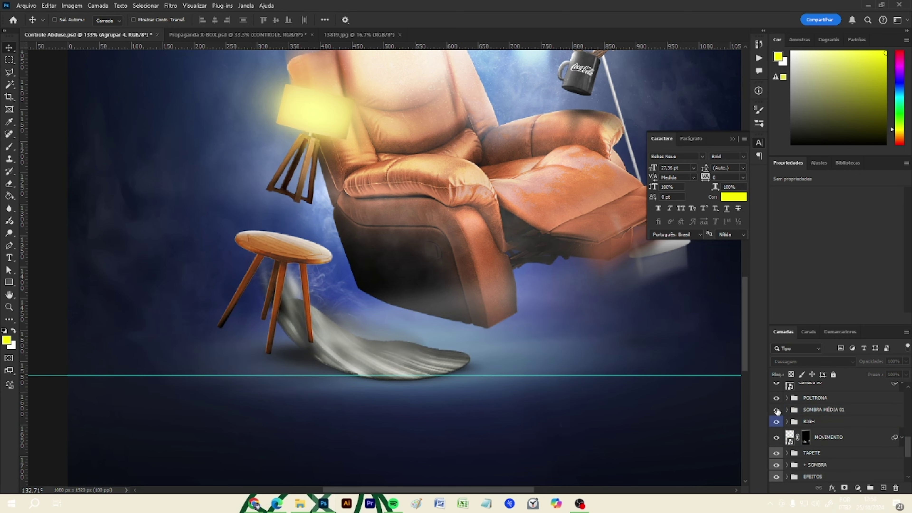
click(776, 409)
click(776, 410)
click(776, 409)
click(776, 410)
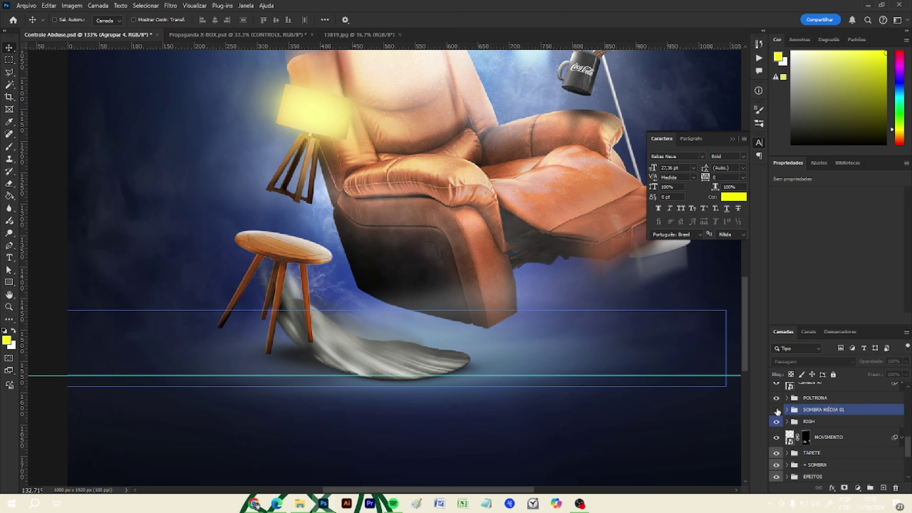
click(777, 410)
Step: Review the whole artwork and turn on the visibility of the EFEITS group above the Exposição layer
scroll(291, 280, down, 6)
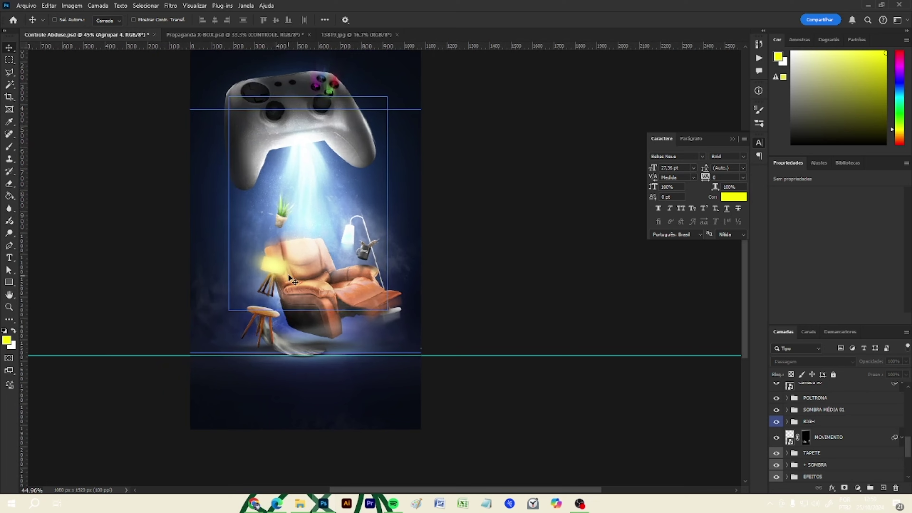
scroll(288, 275, up, 2)
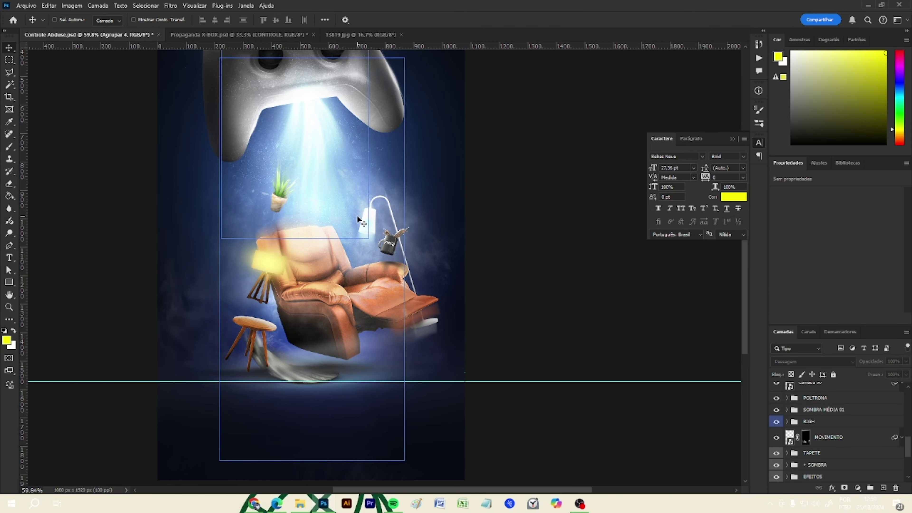
scroll(381, 248, up, 3)
scroll(392, 268, down, 5)
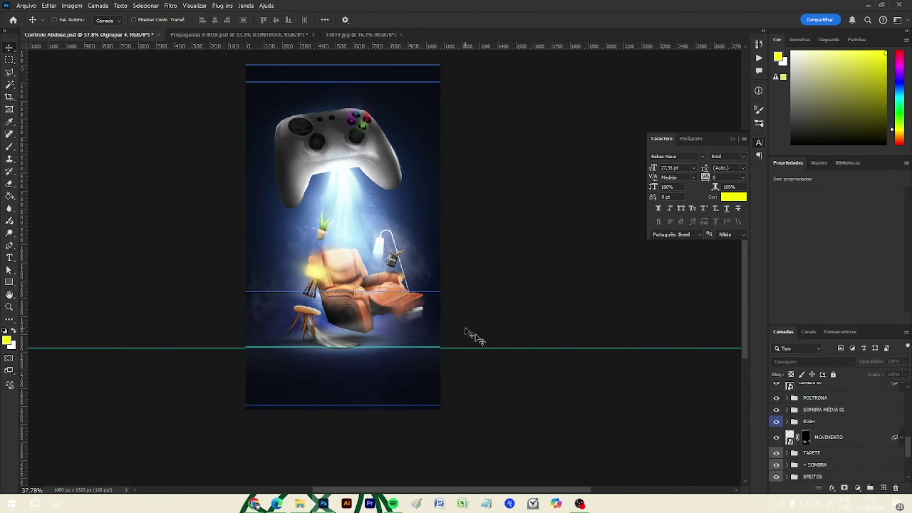
scroll(806, 430, up, 3)
scroll(806, 429, up, 3)
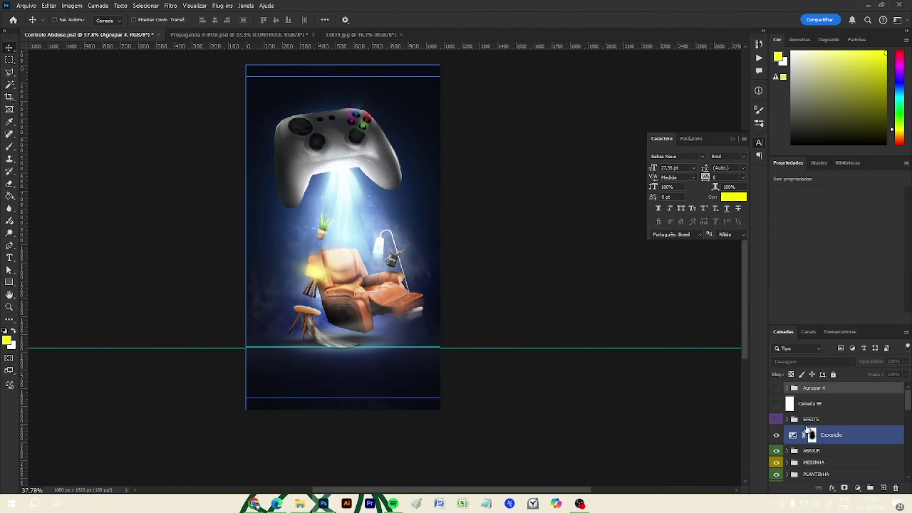
click(776, 420)
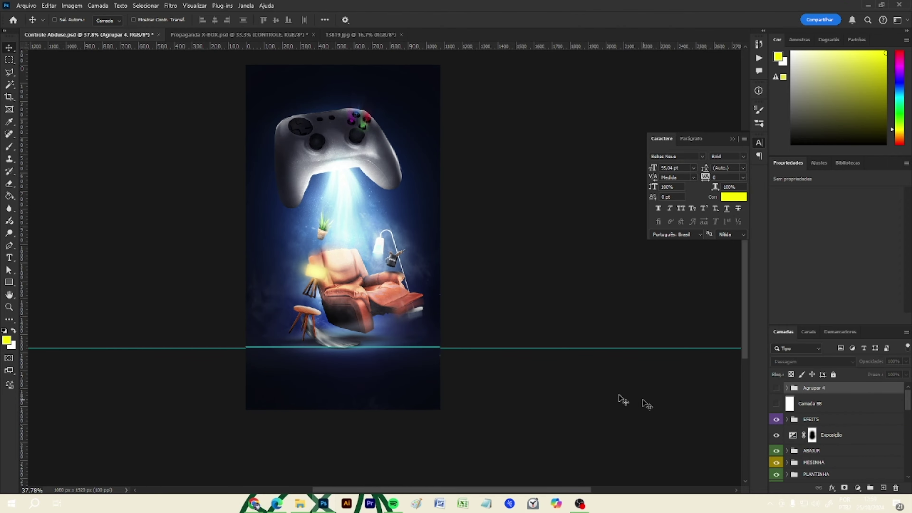
Step: Pick the layer under the table lamp's wooden base directly in the artwork and collapse the EFEITS group
scroll(332, 289, up, 5)
scroll(332, 289, up, 2)
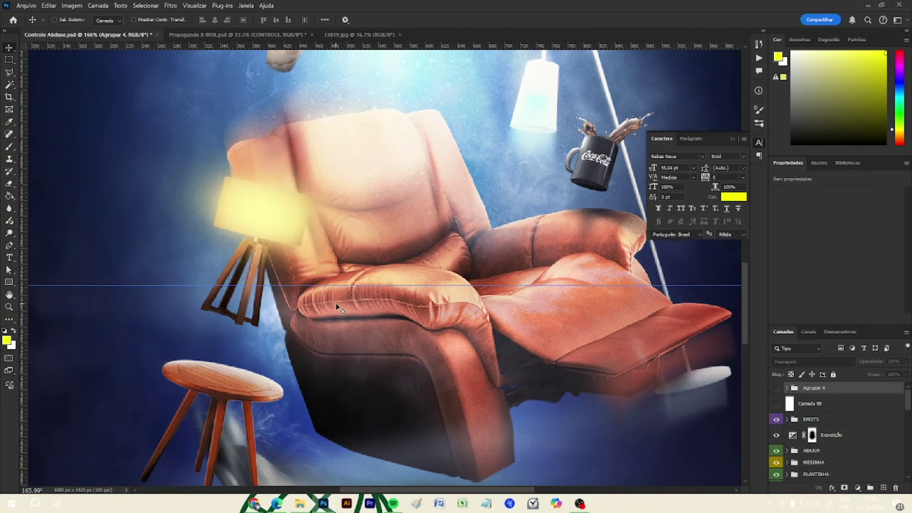
scroll(337, 306, down, 4)
scroll(314, 304, up, 5)
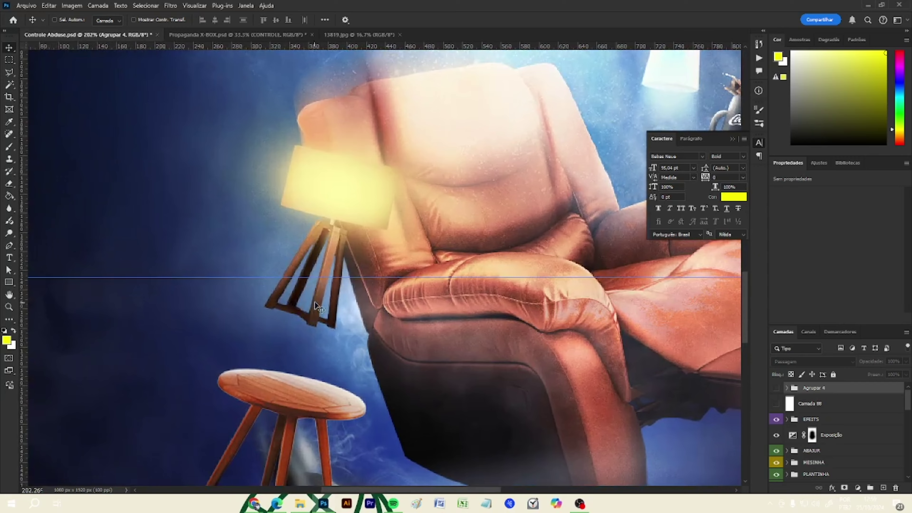
scroll(318, 295, up, 2)
ctrl+click(329, 251)
scroll(784, 436, down, 2)
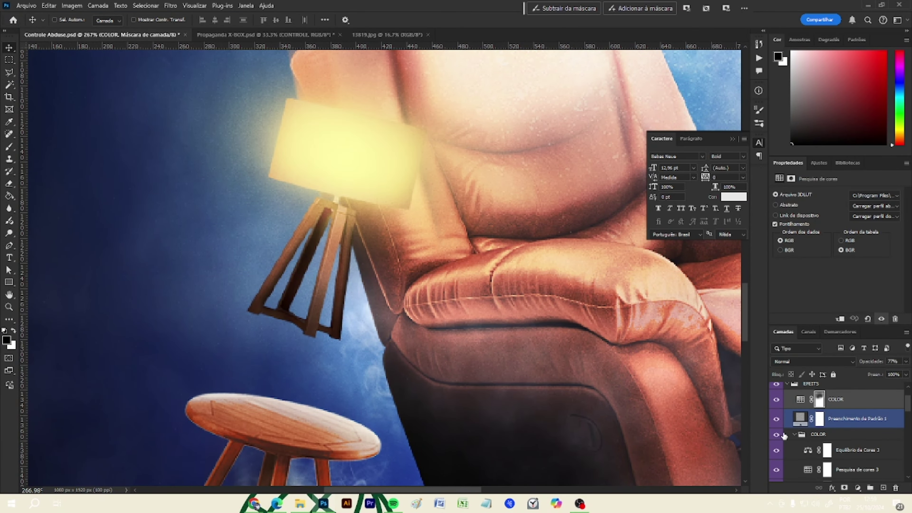
scroll(784, 435, up, 2)
click(787, 420)
Step: Toggle the ABAJUR group off and on to identify the lamp, and expand the group to list its layers
scroll(787, 421, down, 2)
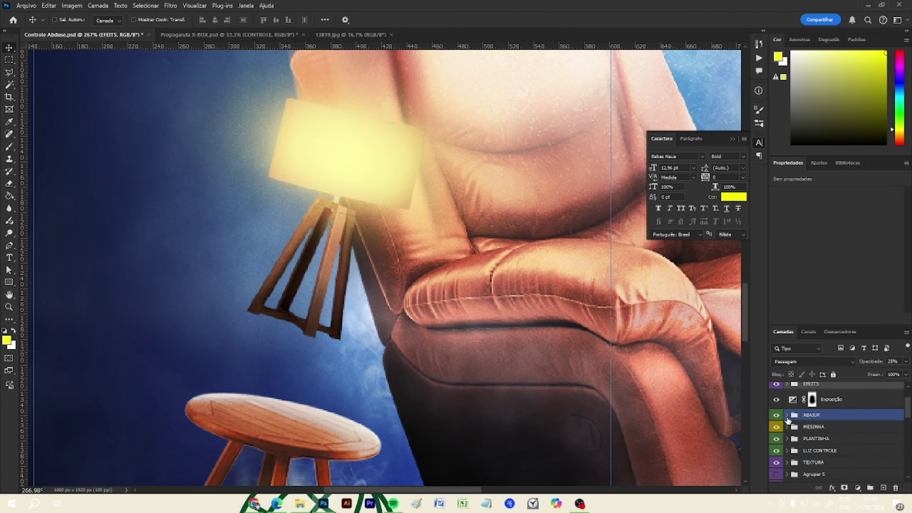
click(776, 415)
click(776, 415)
click(787, 415)
scroll(786, 417, down, 1)
click(785, 414)
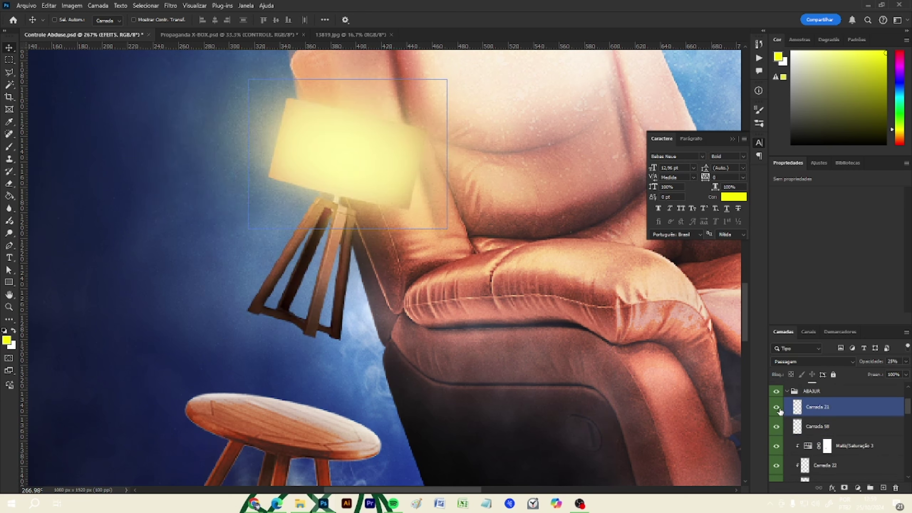
Step: Hide every layer above the base lamp image in the ABAJUR group to inspect the unedited lamp in the artwork
drag(776, 406, 772, 473)
scroll(784, 441, down, 2)
click(785, 440)
scroll(784, 440, down, 1)
click(784, 439)
click(784, 417)
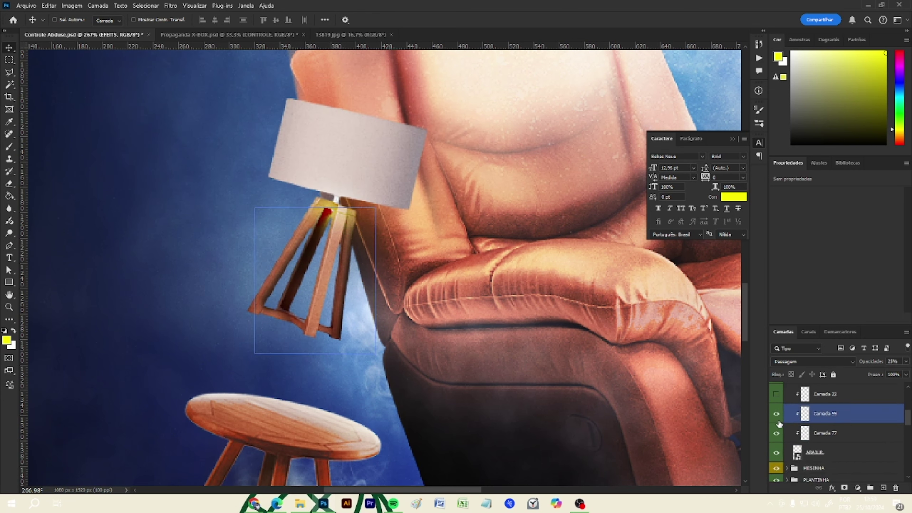
drag(777, 413, 777, 429)
scroll(353, 403, down, 10)
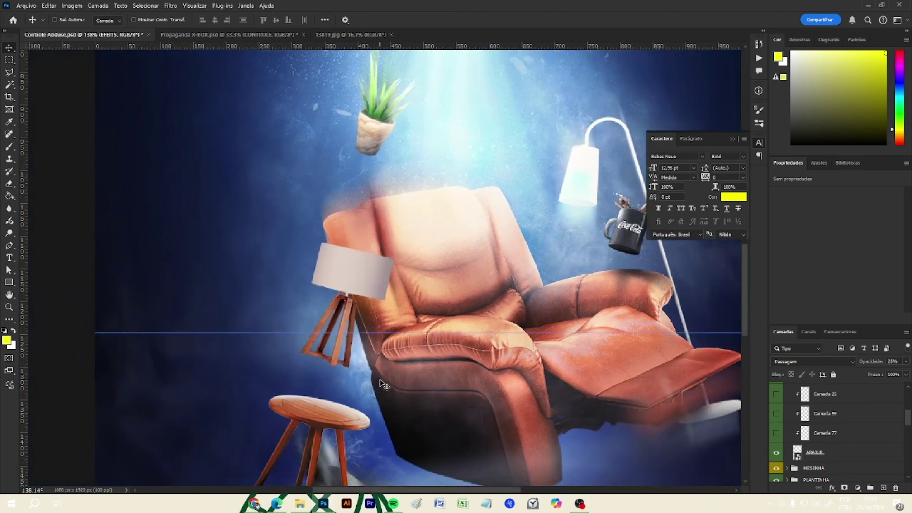
scroll(393, 373, up, 6)
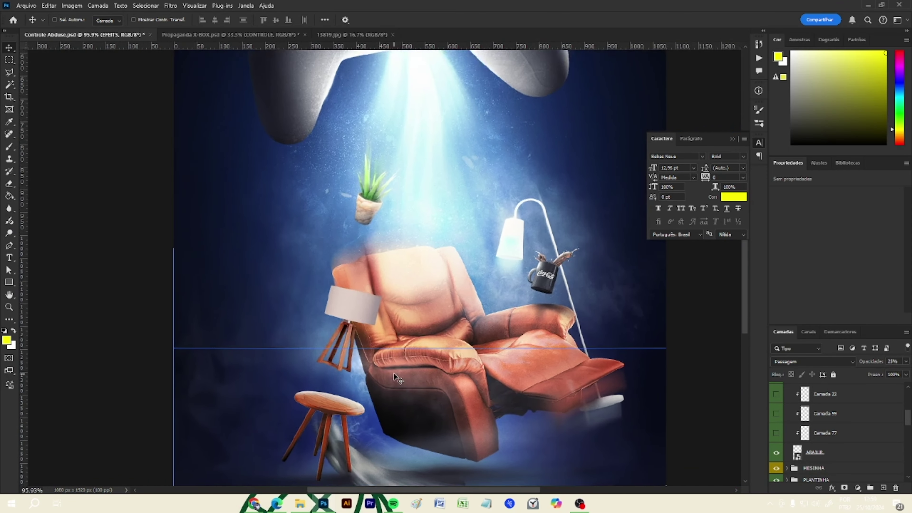
scroll(393, 373, up, 3)
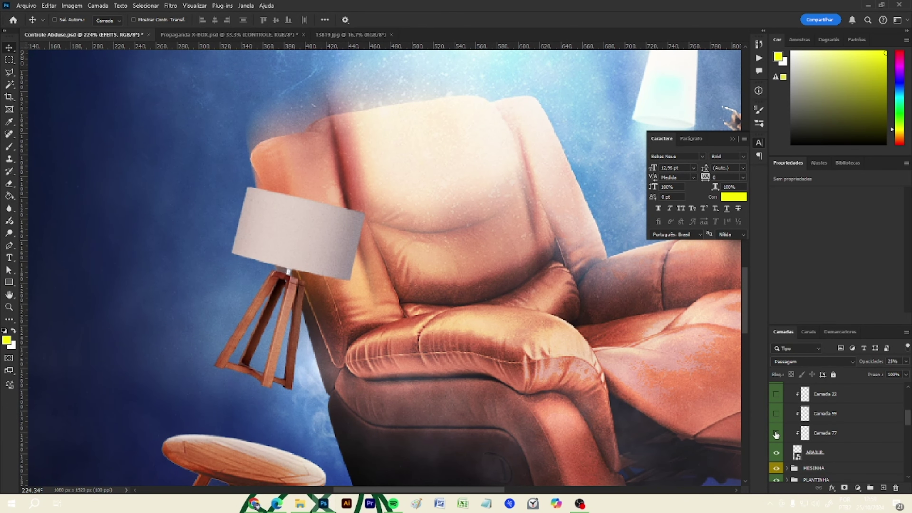
Step: Toggle Camada 77 to compare its shading on the lamp base, and restore the clipped layers up to Camada 22 one by one
click(775, 434)
click(776, 434)
click(776, 435)
click(776, 435)
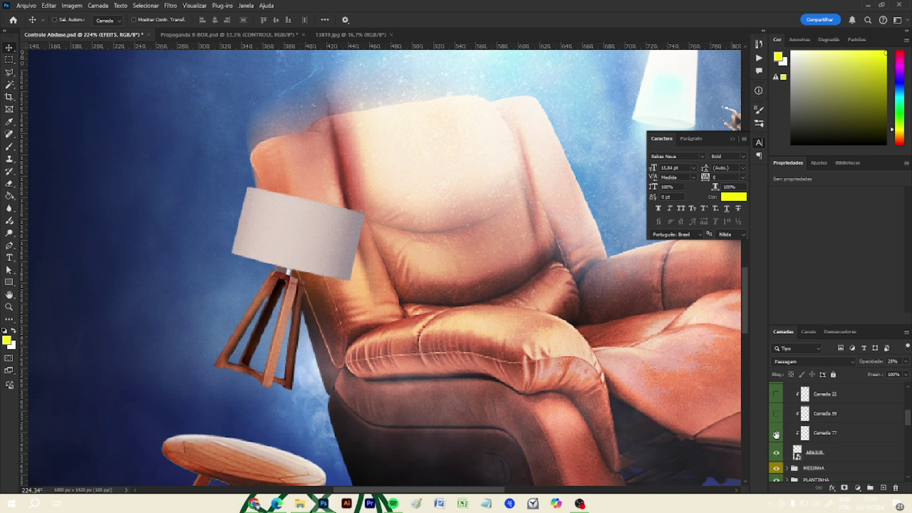
click(776, 434)
click(775, 415)
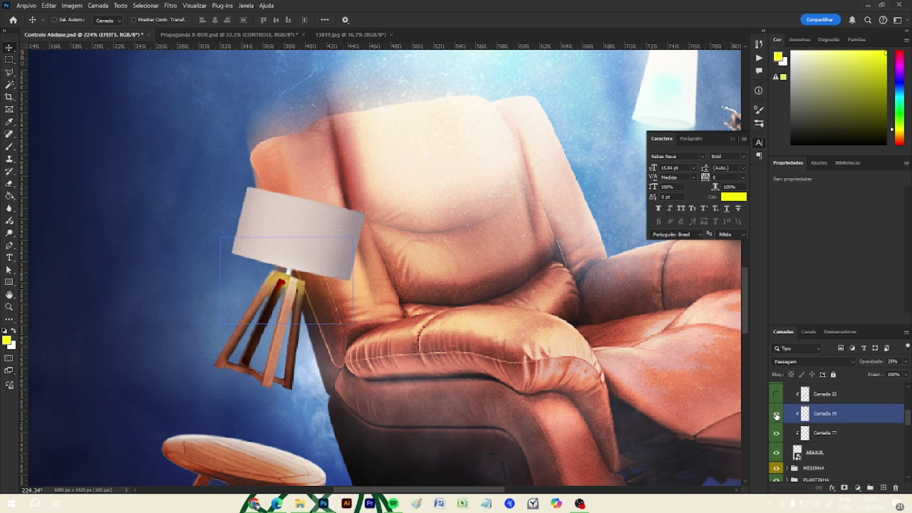
click(775, 395)
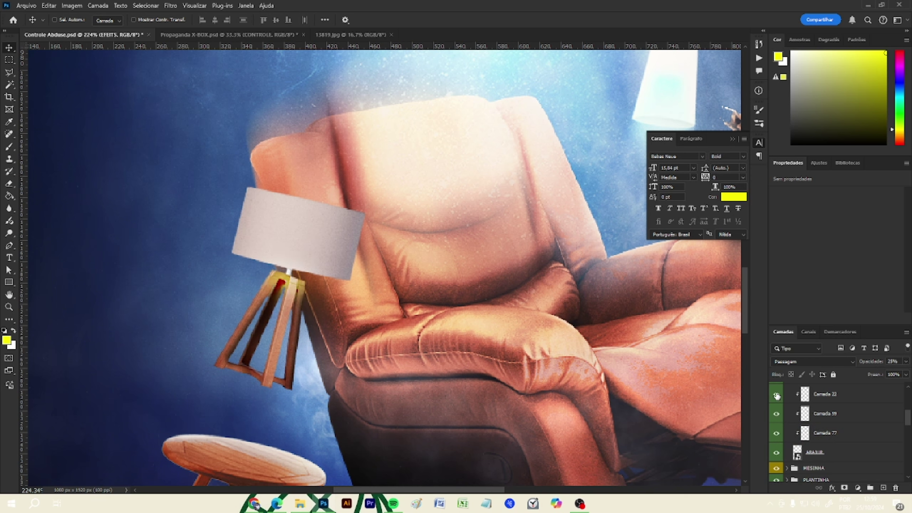
click(776, 394)
click(776, 395)
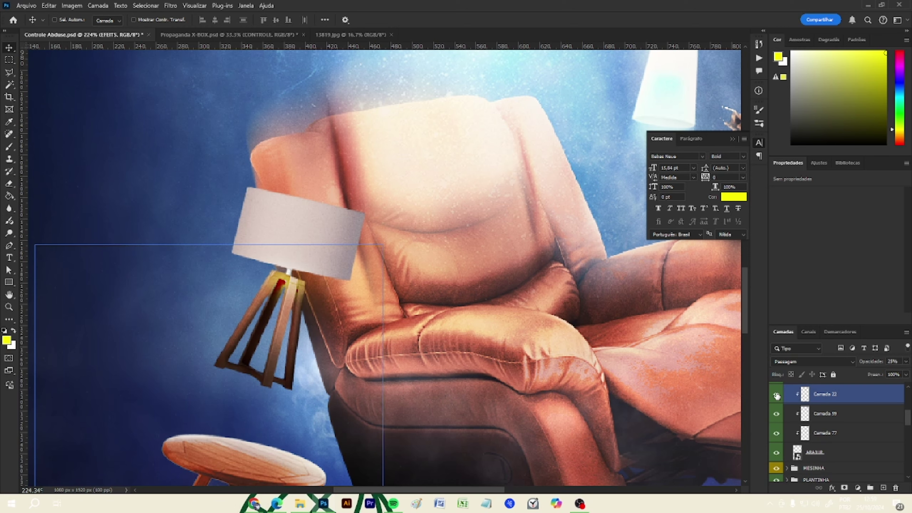
Step: Restore the lamp's Matiz/Saturação adjustment, Camada 58 and Camada 21, and check the glowing lamp within the whole artwork
scroll(320, 401, down, 3)
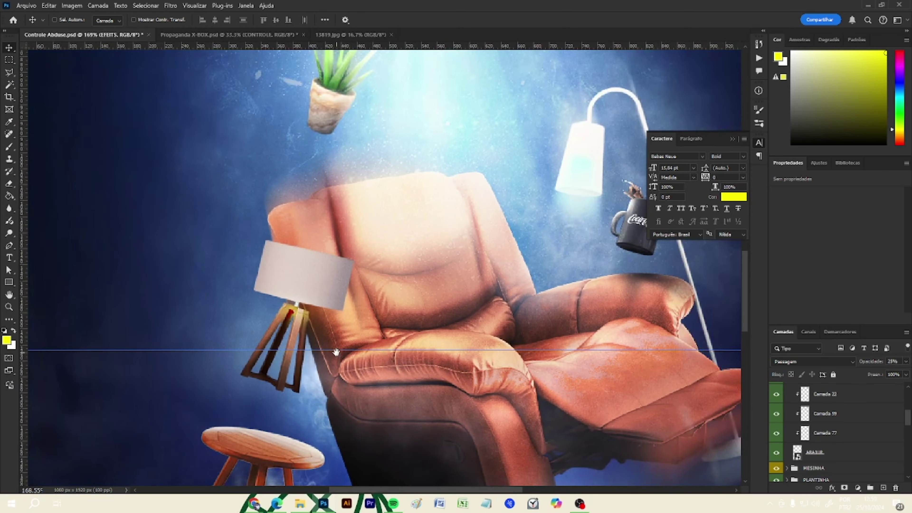
drag(336, 352, 316, 381)
scroll(768, 445, up, 4)
scroll(793, 452, up, 3)
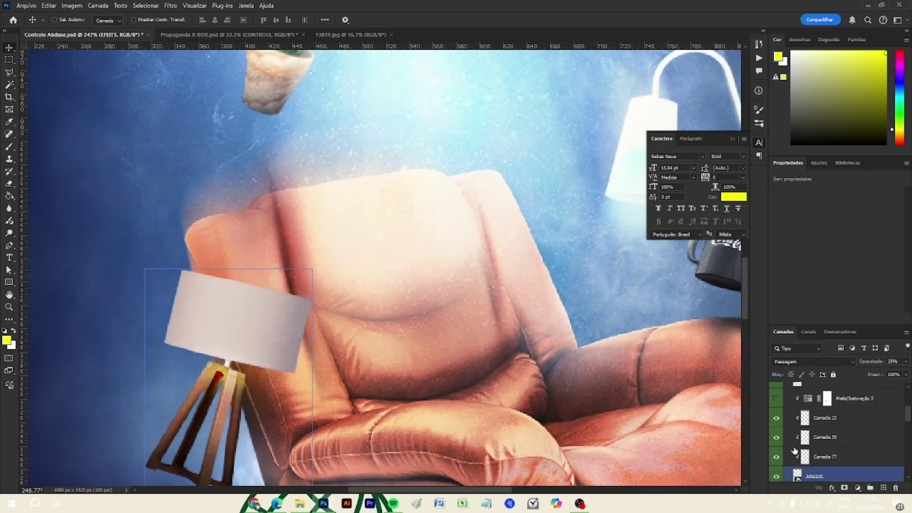
click(777, 433)
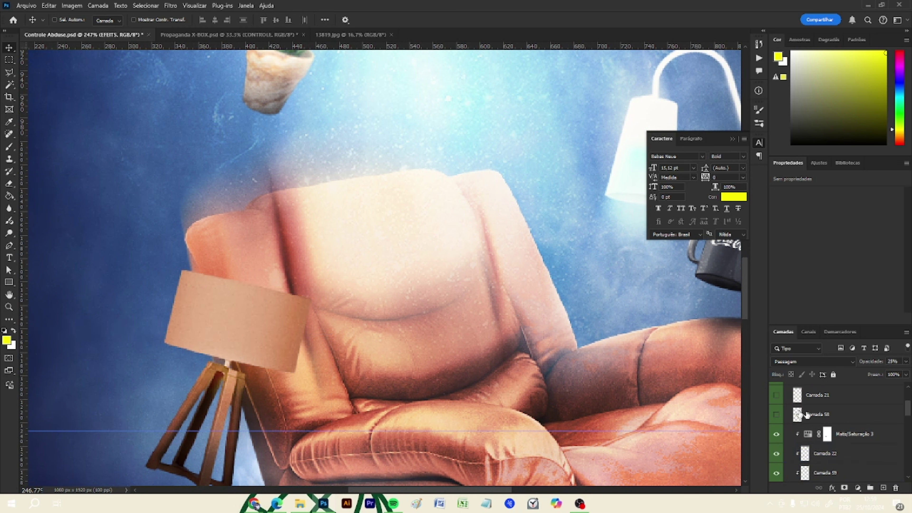
scroll(784, 435, up, 1)
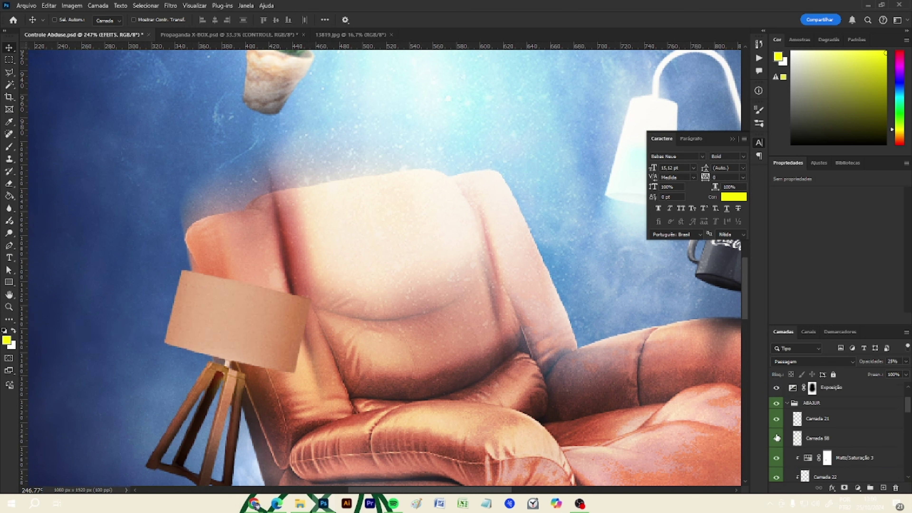
click(776, 437)
scroll(247, 302, down, 3)
scroll(251, 311, down, 3)
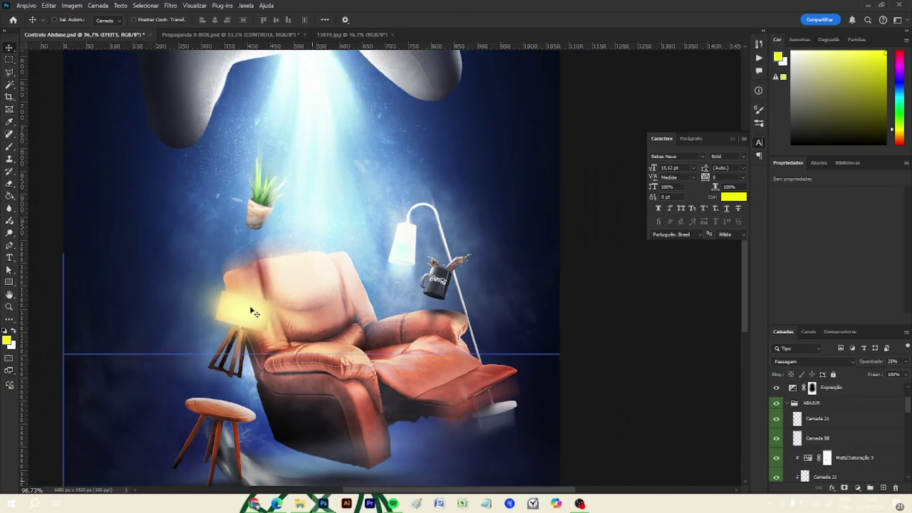
scroll(238, 352, up, 1)
scroll(233, 366, down, 1)
scroll(231, 372, down, 2)
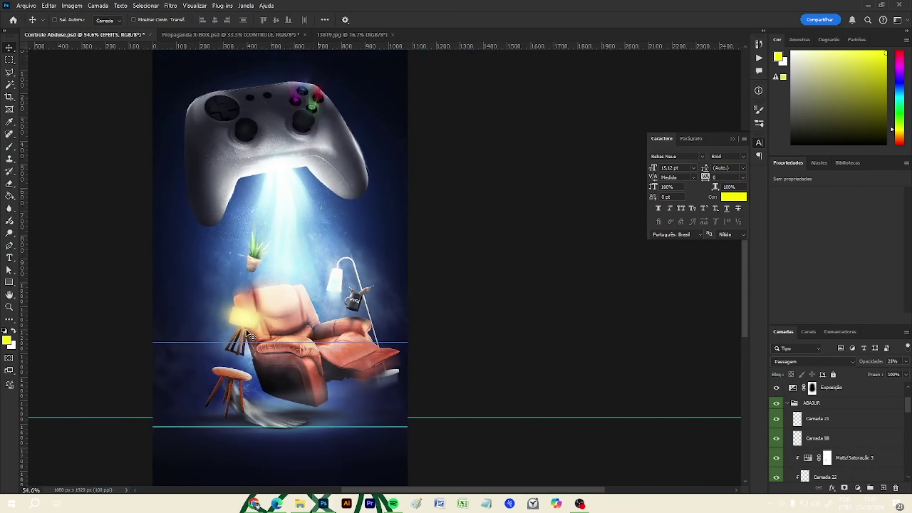
Step: Pick the layer at the wooden stool directly in the artwork and collapse the EFEITS and ABAJUR groups
scroll(235, 367, up, 4)
ctrl+click(239, 321)
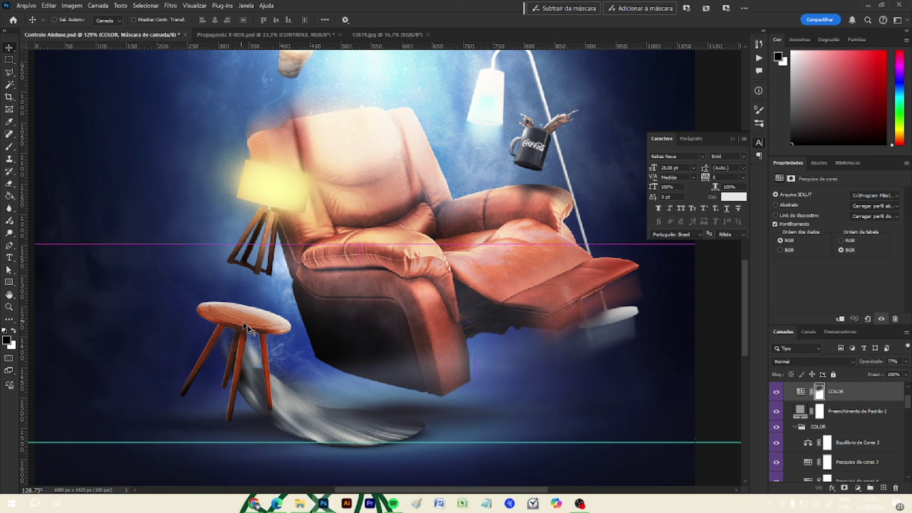
scroll(804, 440, up, 2)
click(786, 421)
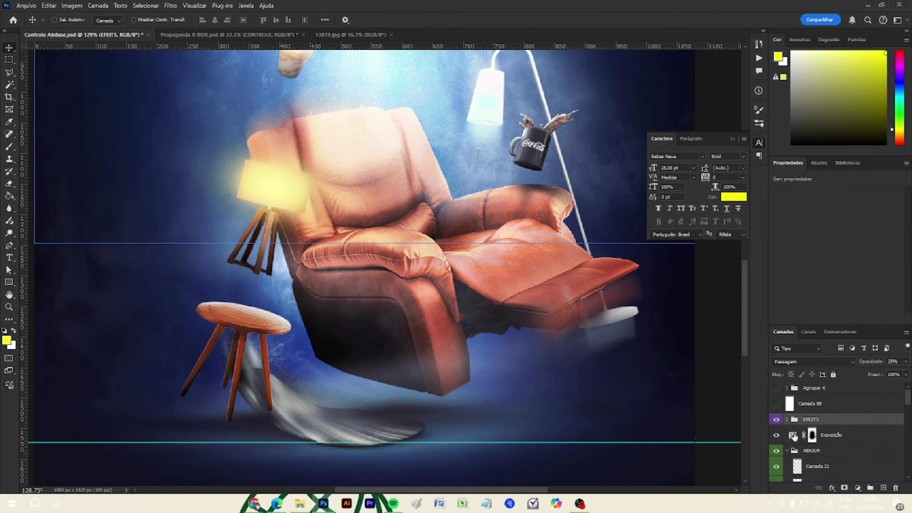
scroll(794, 434, down, 4)
scroll(794, 434, up, 3)
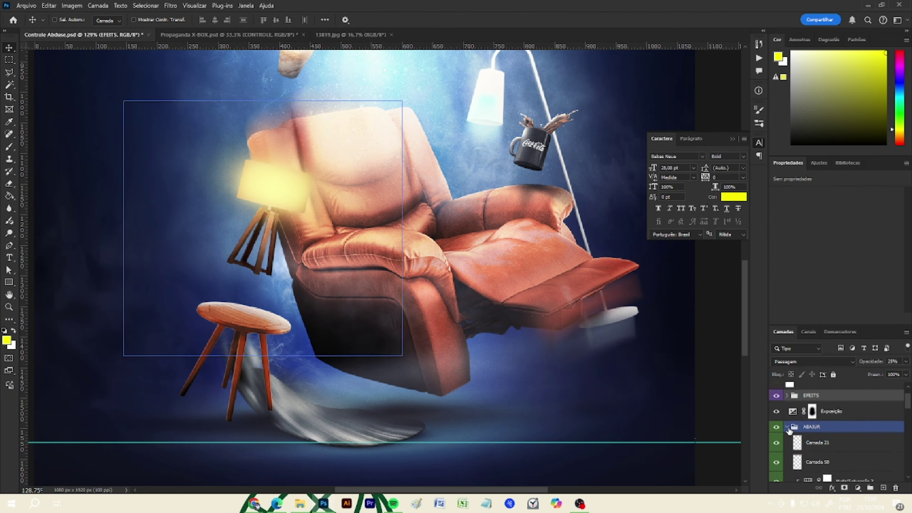
click(787, 427)
Step: Look through the group list to find the wooden stool's group, MESINHA, and expand it
scroll(786, 435, down, 5)
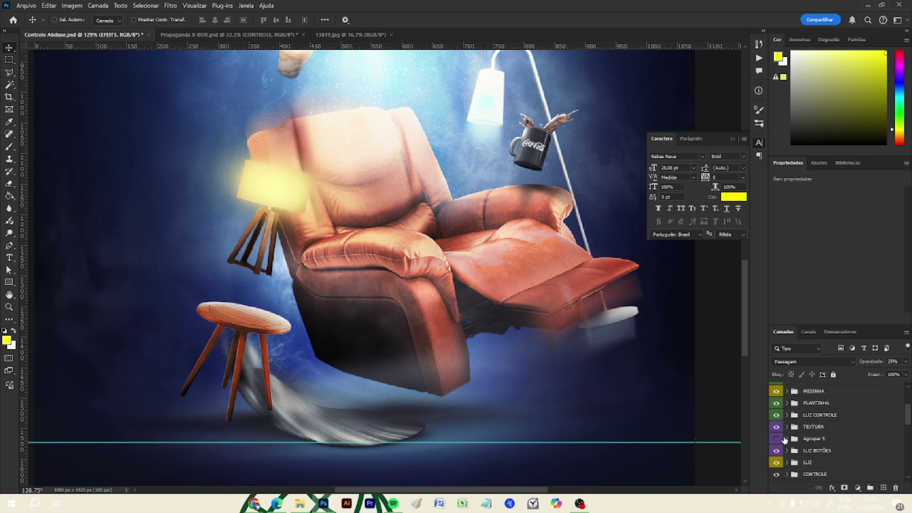
scroll(784, 440, down, 3)
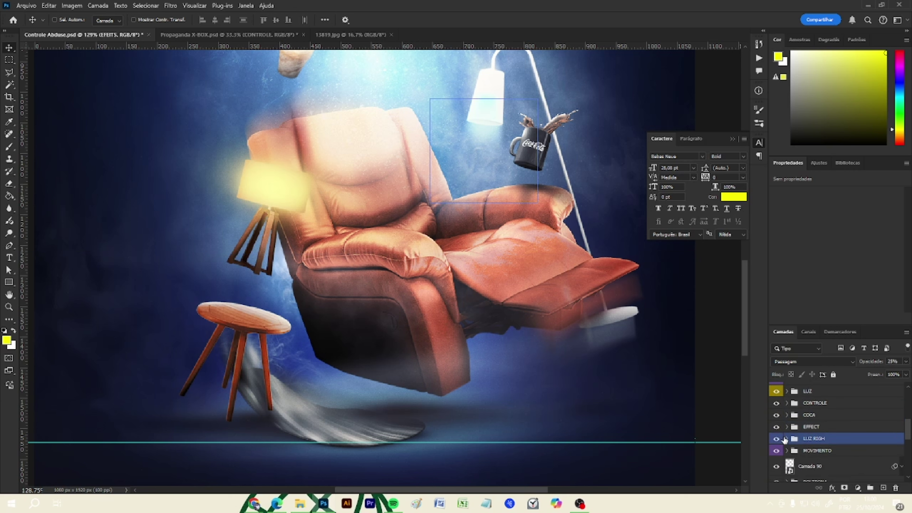
scroll(784, 440, up, 5)
click(785, 439)
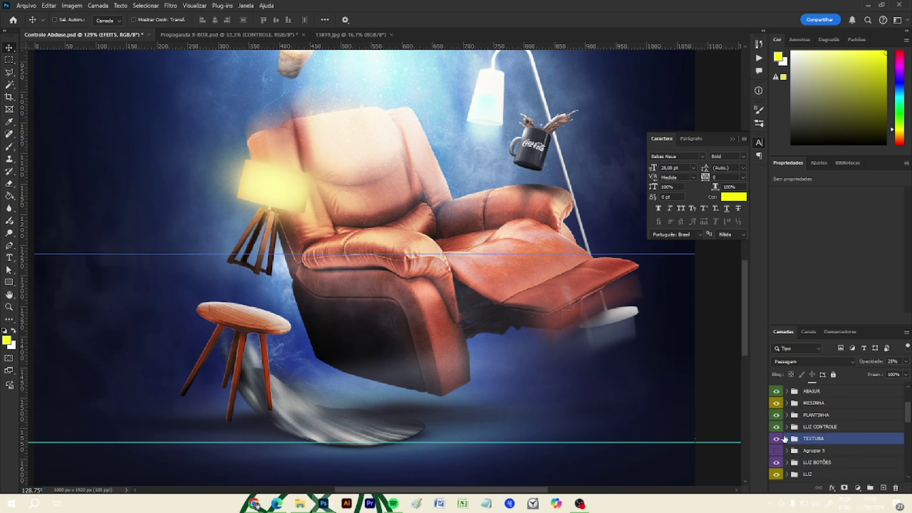
click(786, 415)
Step: Hide all the clipped layers above the stool image in the MESINHA group to inspect the unedited stool
scroll(787, 416, down, 2)
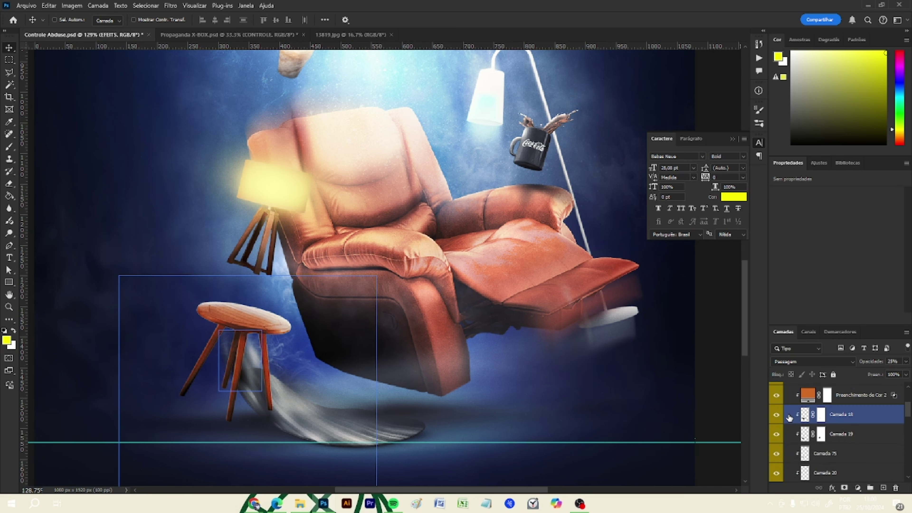
drag(778, 398, 777, 471)
scroll(777, 457, down, 3)
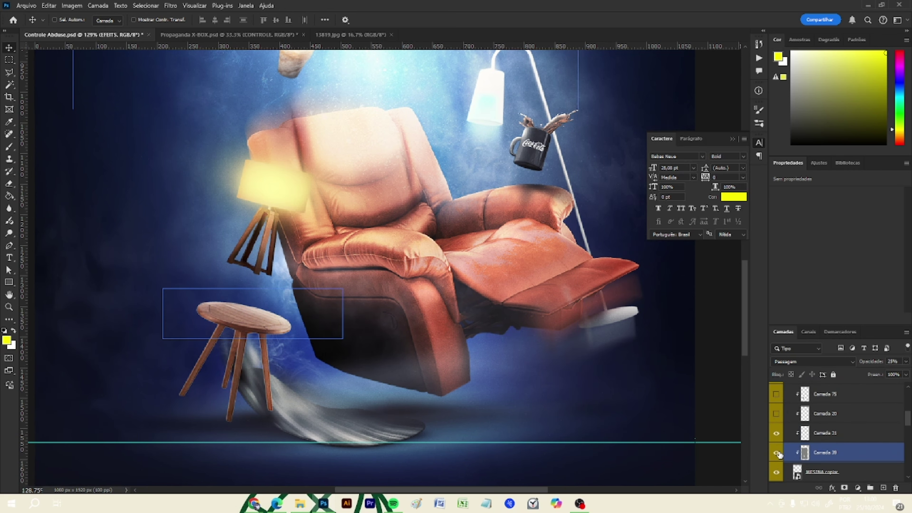
click(777, 451)
scroll(776, 450, down, 1)
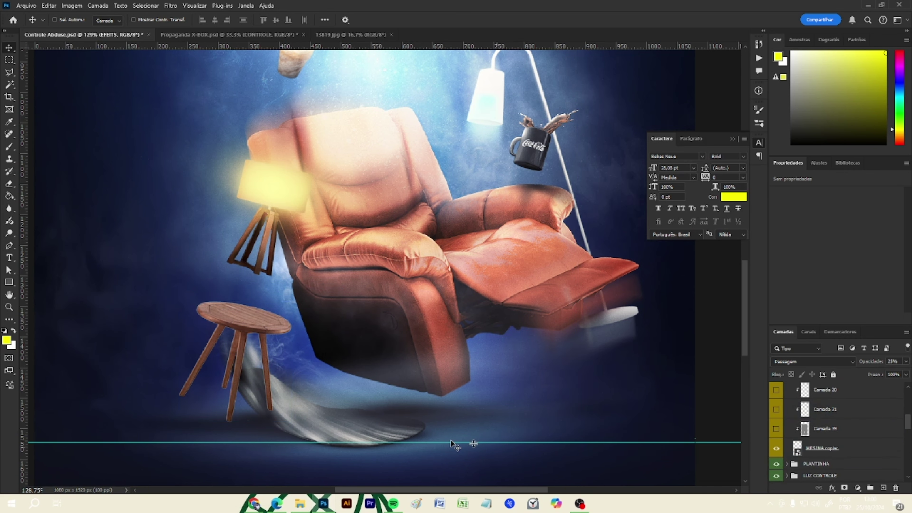
scroll(451, 440, down, 10)
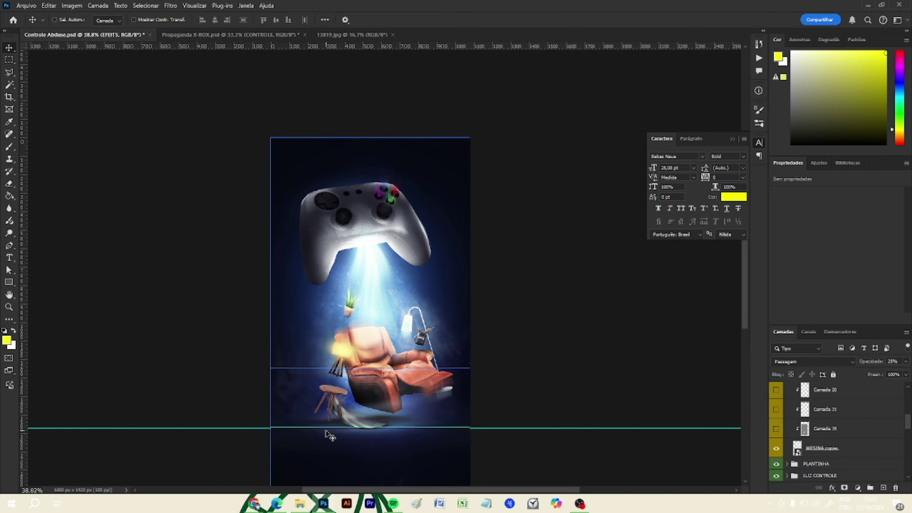
scroll(336, 423, up, 10)
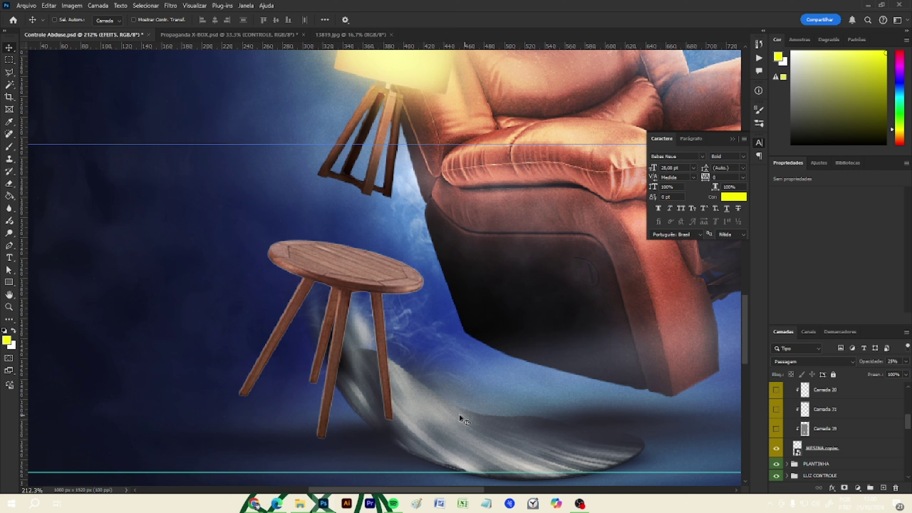
Step: Restore the stool's clipped light, shadow and orange color fill layers from the lowest upward to compare their effects
scroll(766, 441, up, 3)
scroll(802, 442, down, 1)
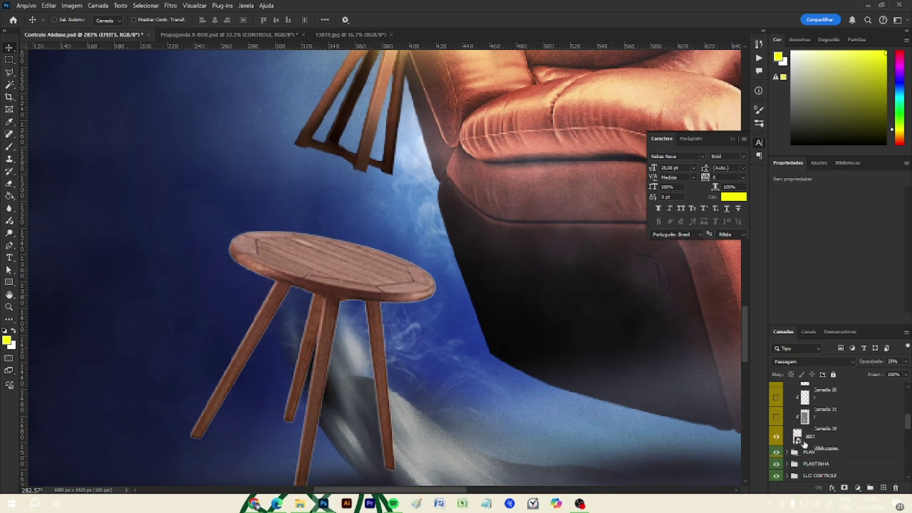
drag(776, 416, 775, 398)
scroll(833, 419, up, 1)
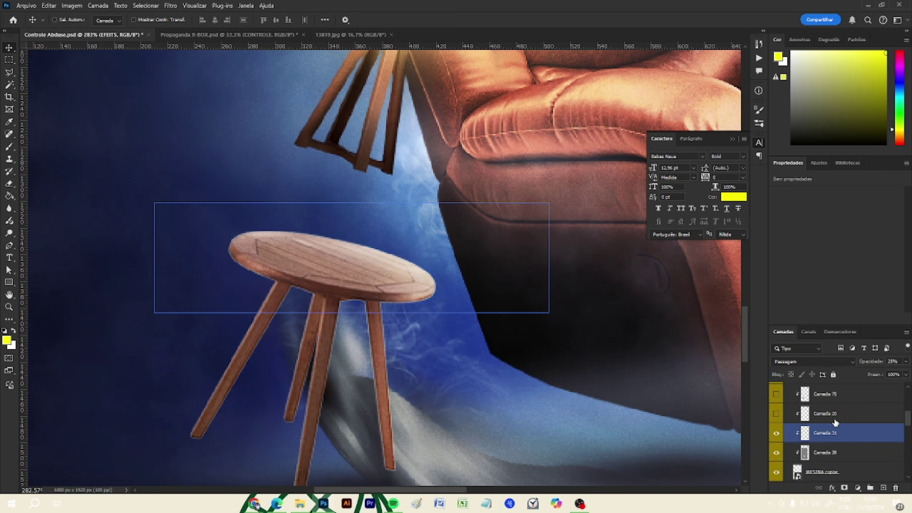
click(778, 414)
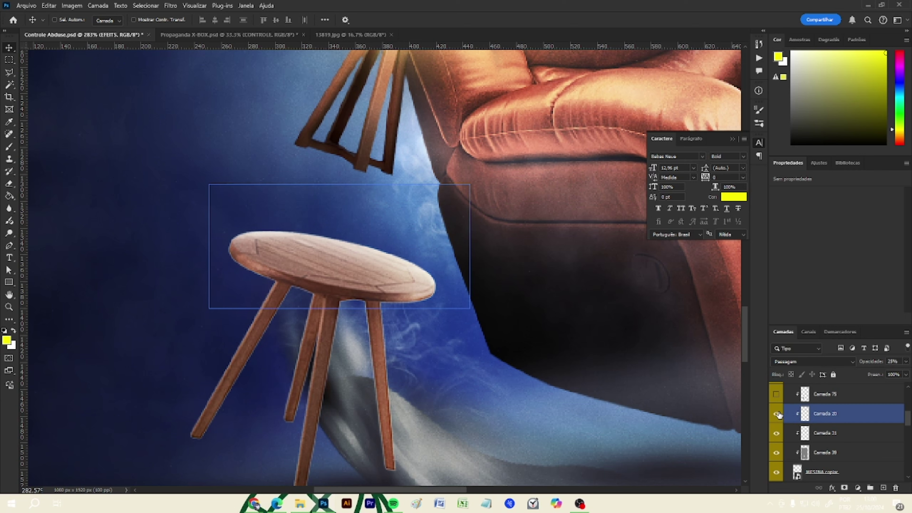
click(777, 394)
scroll(792, 451, up, 3)
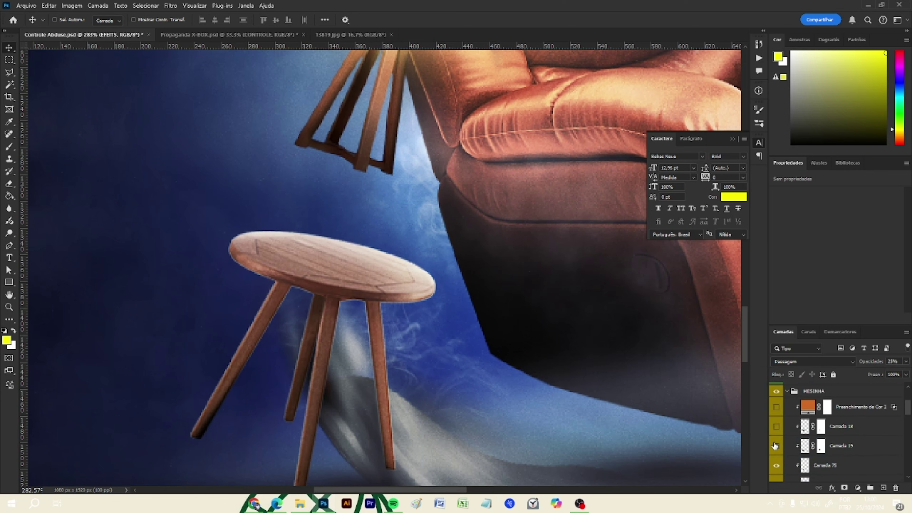
click(776, 413)
Step: Collapse the MESINHA group and review the finished stool, lamp and armchair within the whole composition
scroll(417, 379, down, 8)
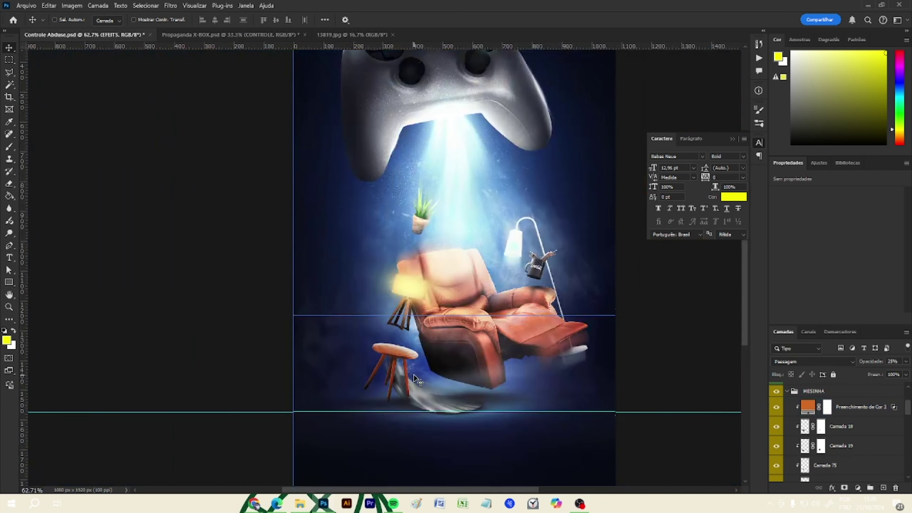
scroll(416, 379, up, 3)
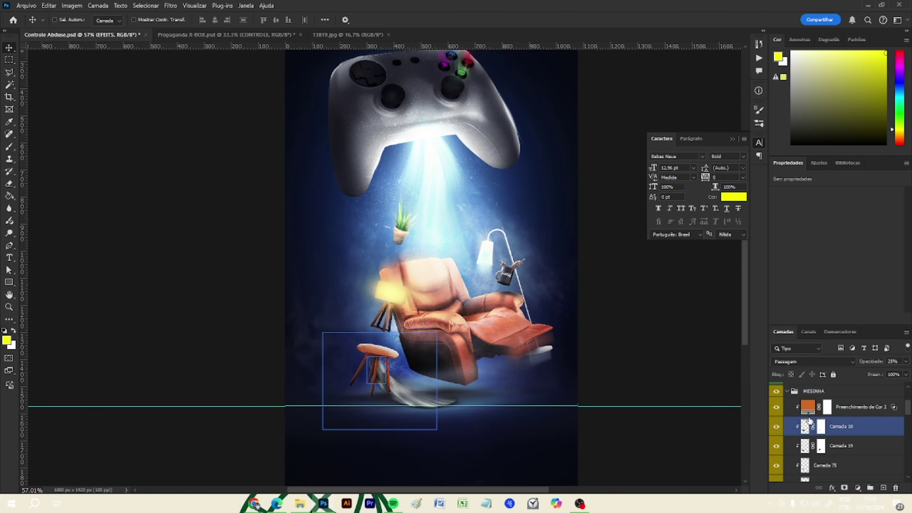
click(787, 393)
click(786, 392)
scroll(422, 353, up, 2)
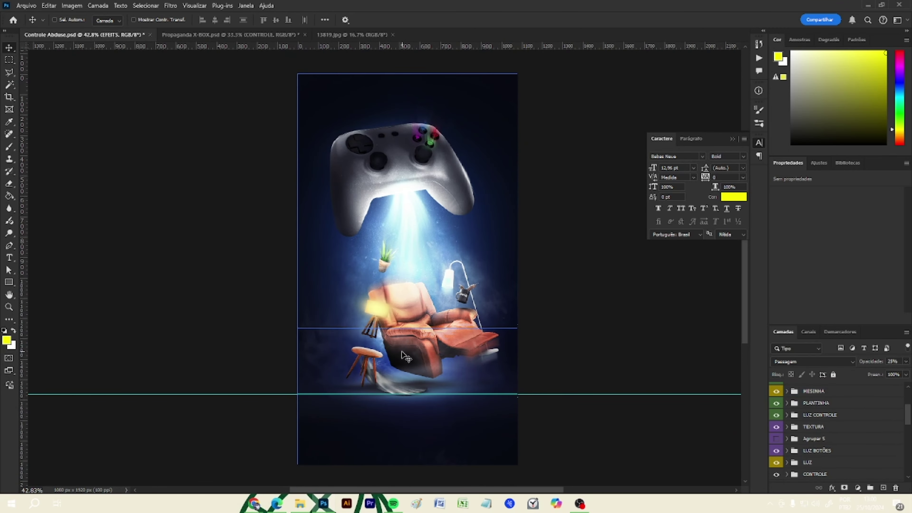
scroll(420, 354, up, 4)
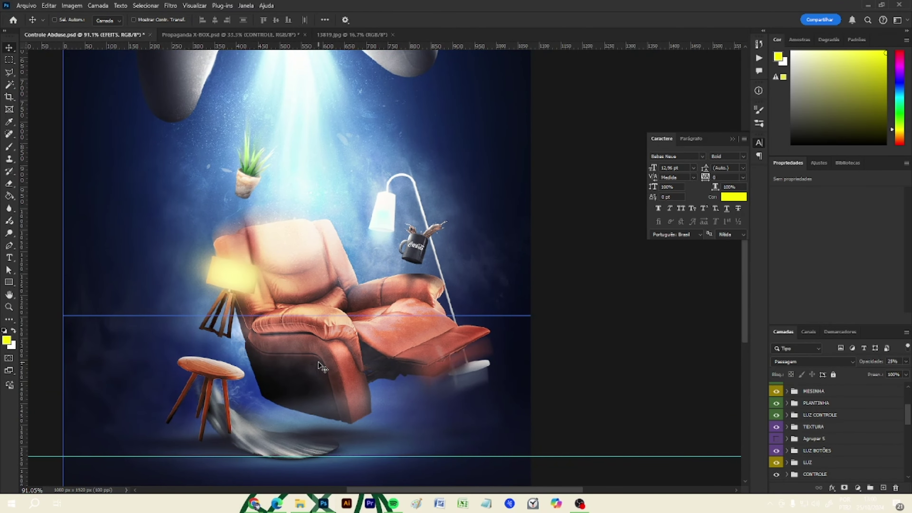
scroll(321, 366, up, 4)
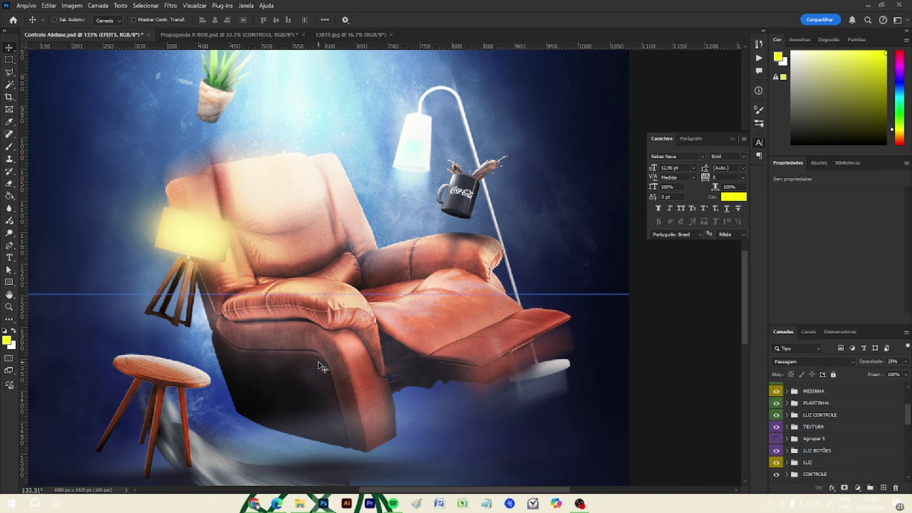
scroll(317, 362, down, 10)
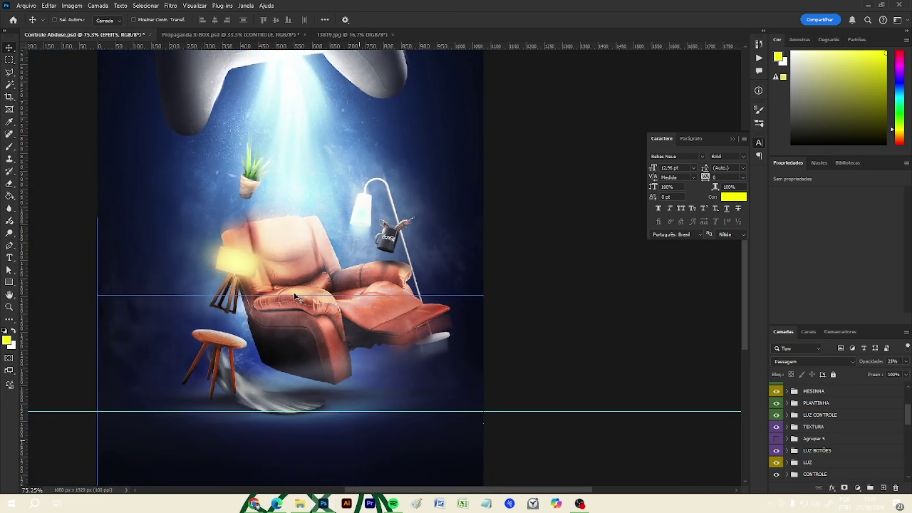
Step: Look through the group list for the group that holds the floating Coca-Cola mug
scroll(336, 230, up, 7)
scroll(397, 261, up, 5)
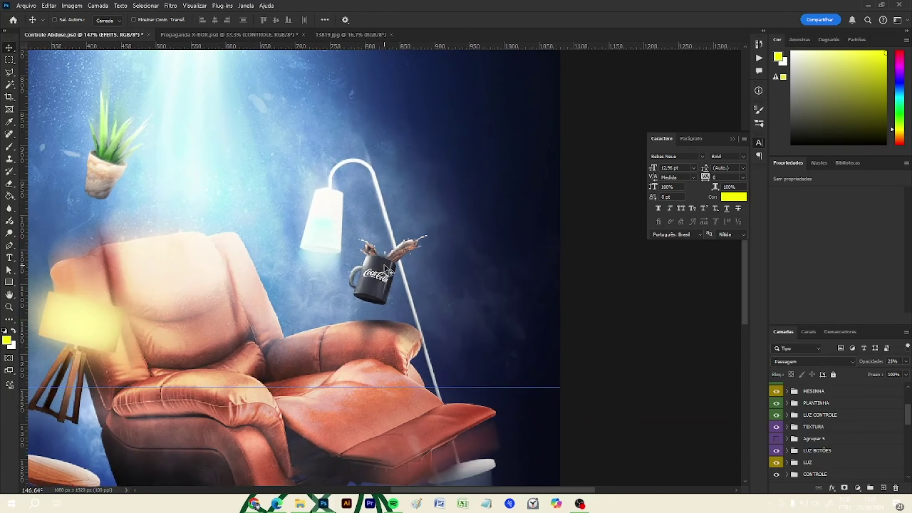
scroll(815, 453, up, 3)
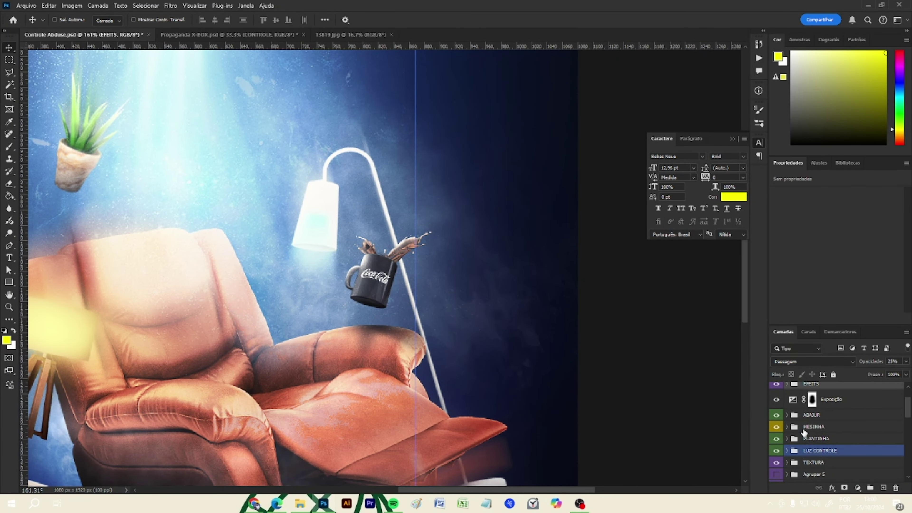
scroll(804, 433, down, 3)
click(804, 429)
scroll(804, 431, up, 4)
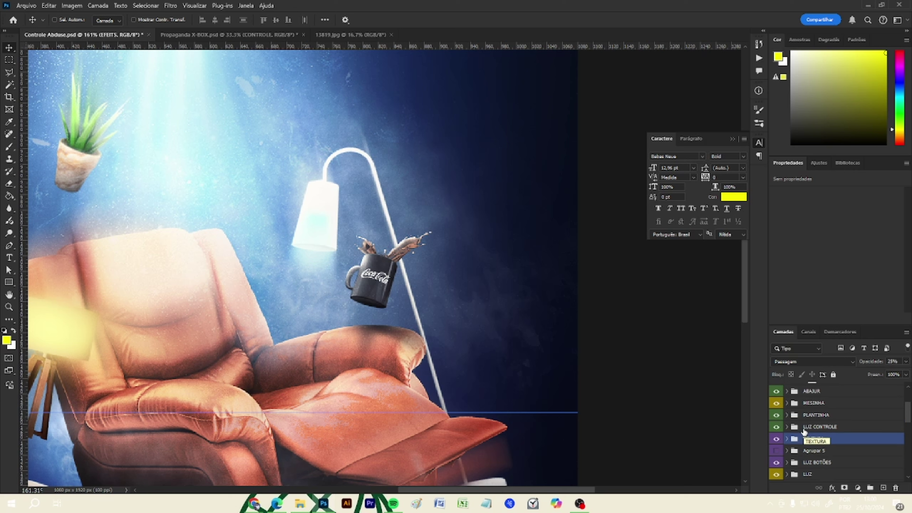
click(804, 430)
scroll(804, 430, down, 4)
click(804, 430)
scroll(804, 430, down, 1)
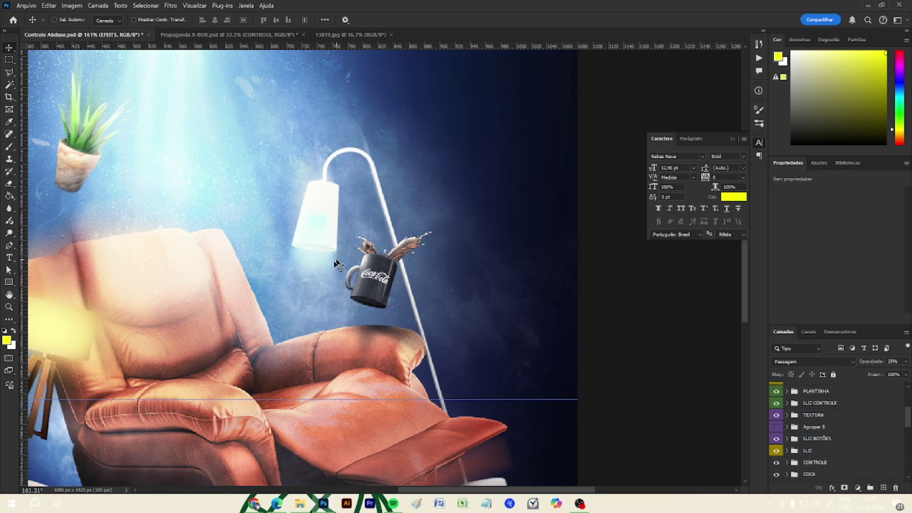
scroll(804, 427, down, 1)
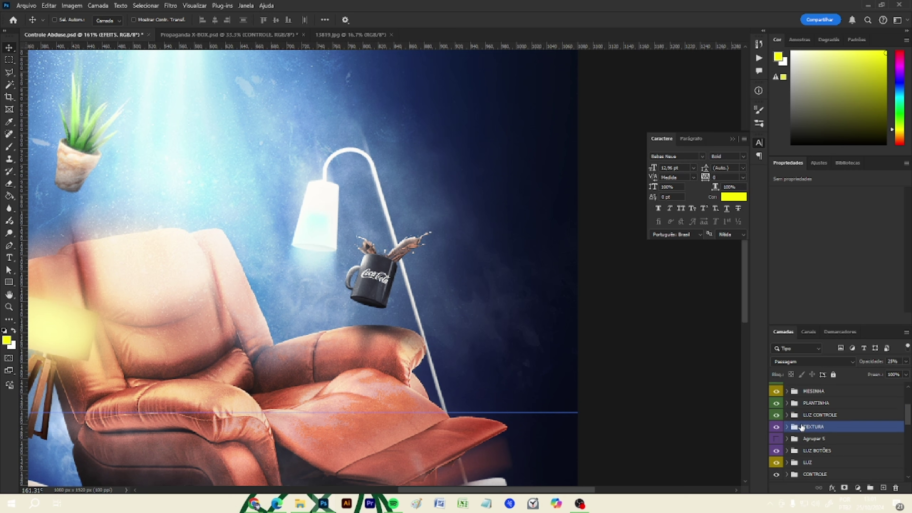
Step: Hide and reshow the COCA group to see what it contributes beside the floor lamp
click(801, 427)
click(776, 463)
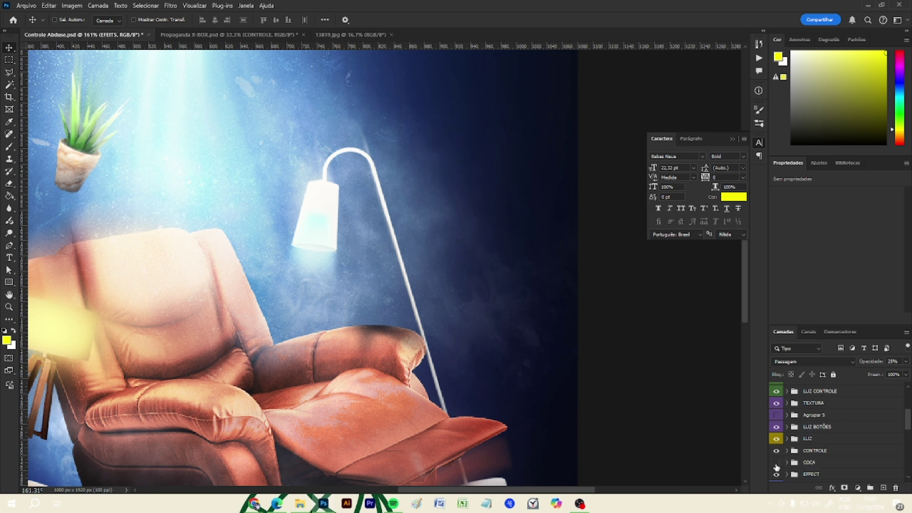
click(776, 463)
Step: Show the Agrupar 4 source images over their white backing layer, and shift the plain black mug image slightly on the brown armchair
scroll(785, 463, down, 3)
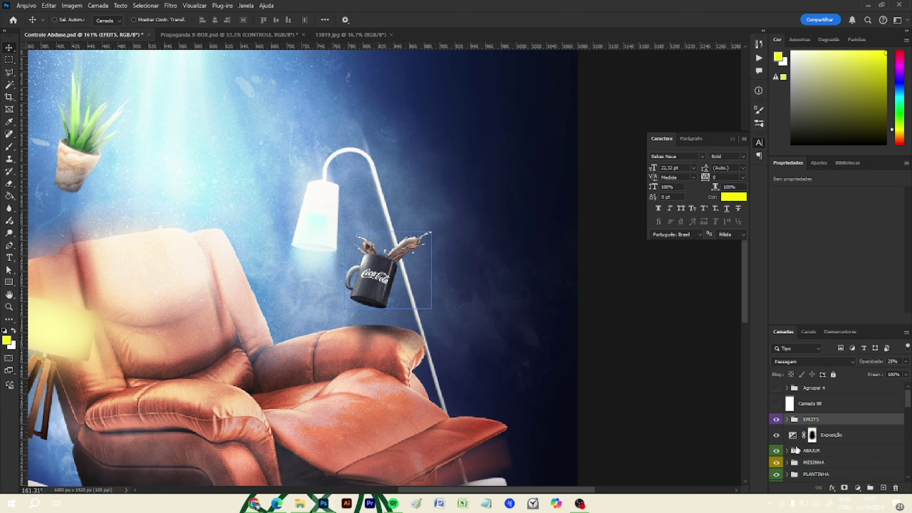
click(775, 404)
click(775, 388)
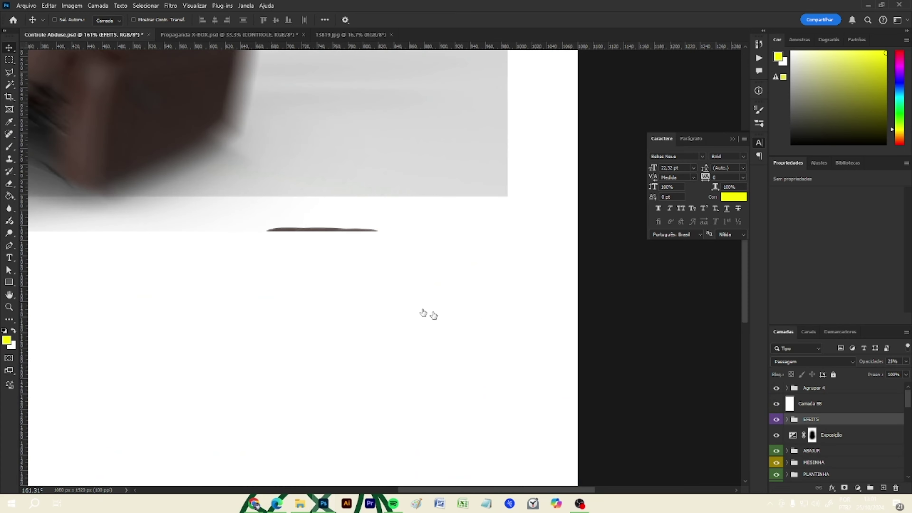
scroll(372, 289, down, 4)
scroll(346, 302, up, 8)
ctrl+click(348, 294)
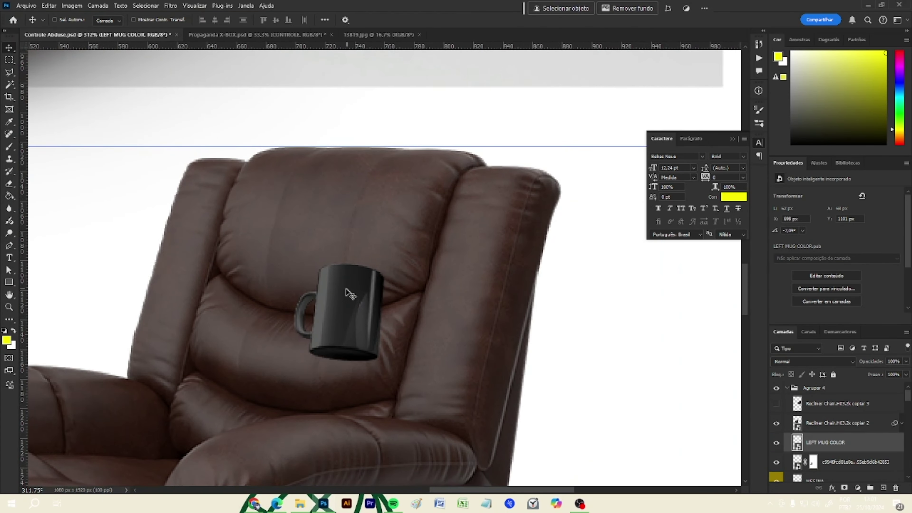
drag(348, 293, 361, 317)
Step: Collapse Agrupar 4 and hide both the group and its white backing layer to return to the composition
click(786, 388)
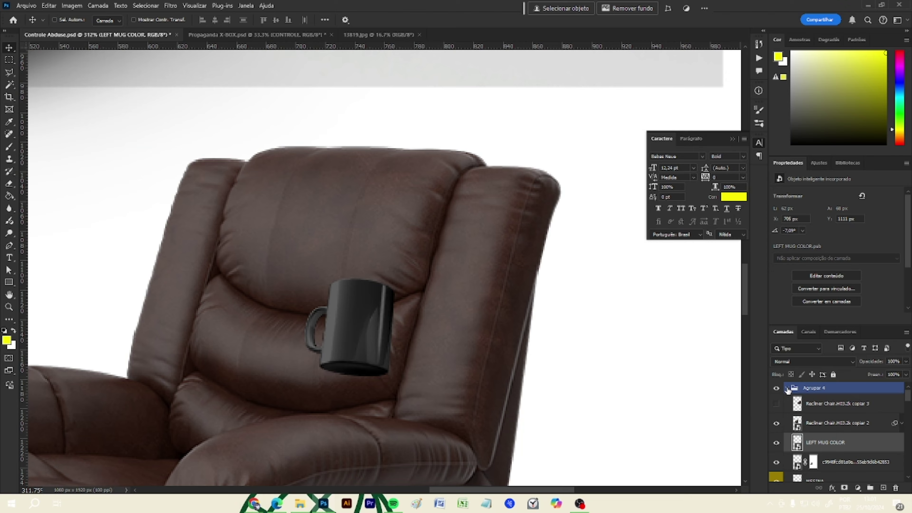
click(776, 389)
click(776, 404)
Step: Examine the finished Coca-Cola mug up close, including its liquid splash, logo and the shadow on the armrest
scroll(392, 279, down, 5)
scroll(392, 279, up, 6)
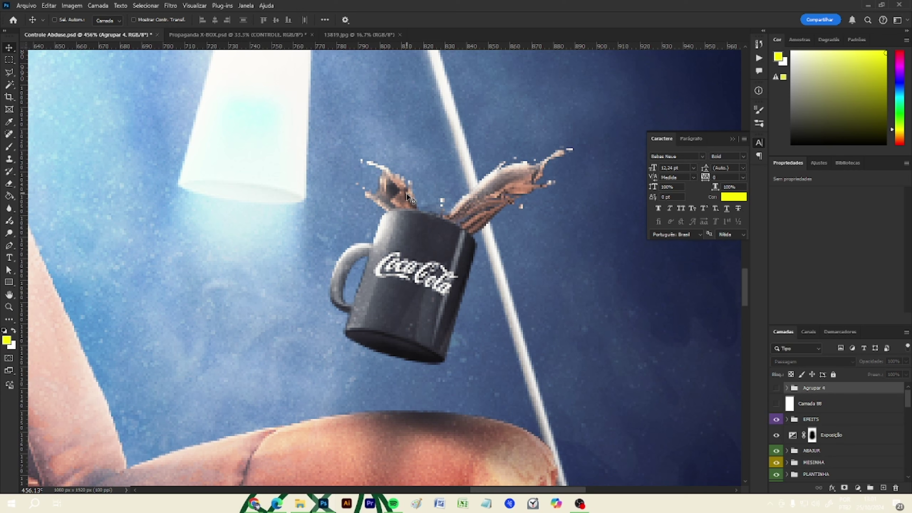
scroll(435, 221, down, 1)
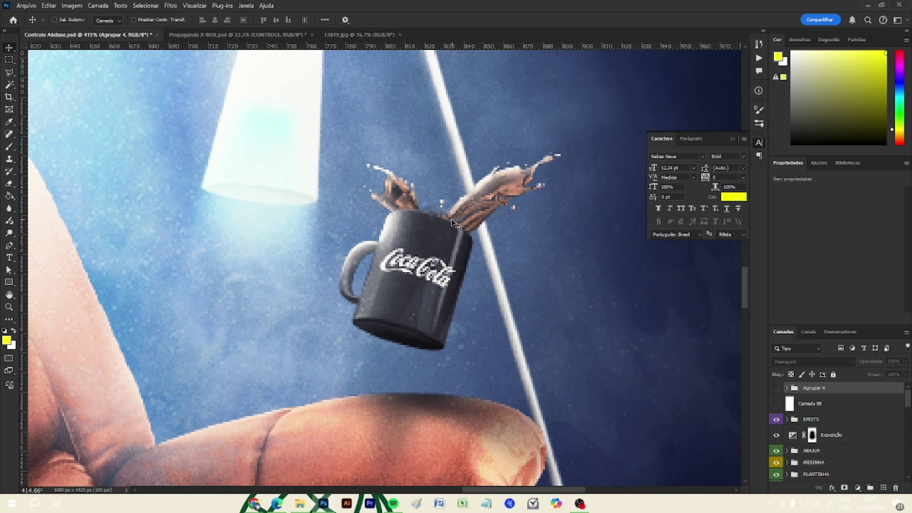
scroll(385, 227, down, 8)
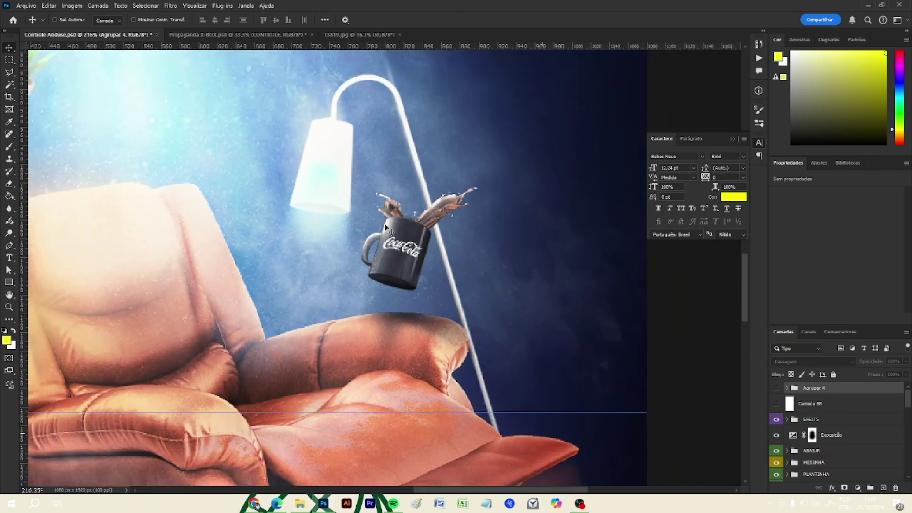
scroll(392, 261, up, 3)
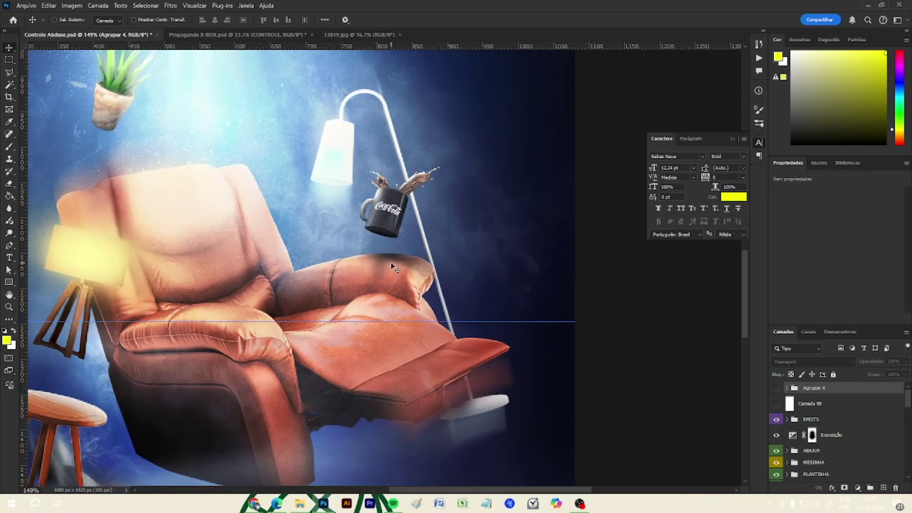
scroll(390, 262, down, 4)
scroll(388, 262, up, 3)
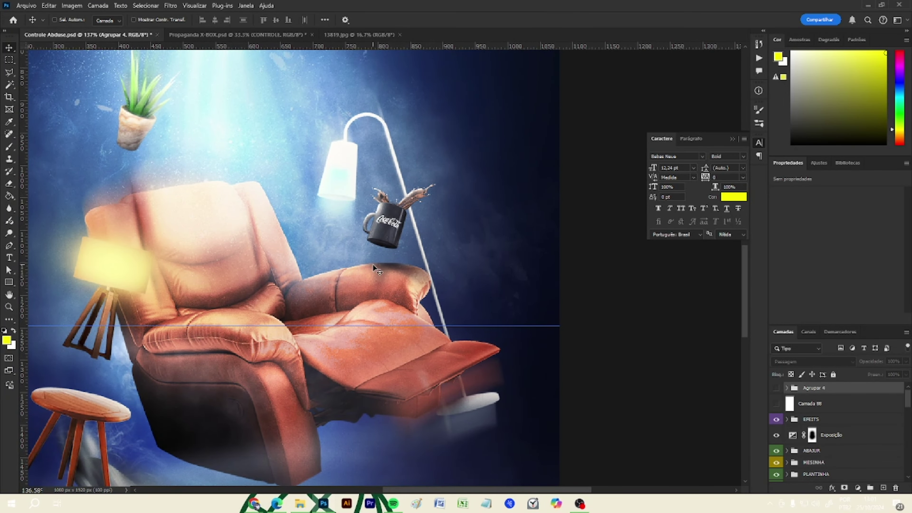
Step: Compare the mug's close-up detail with how it reads beside the lamp and armchair in the full composition
scroll(393, 335, down, 3)
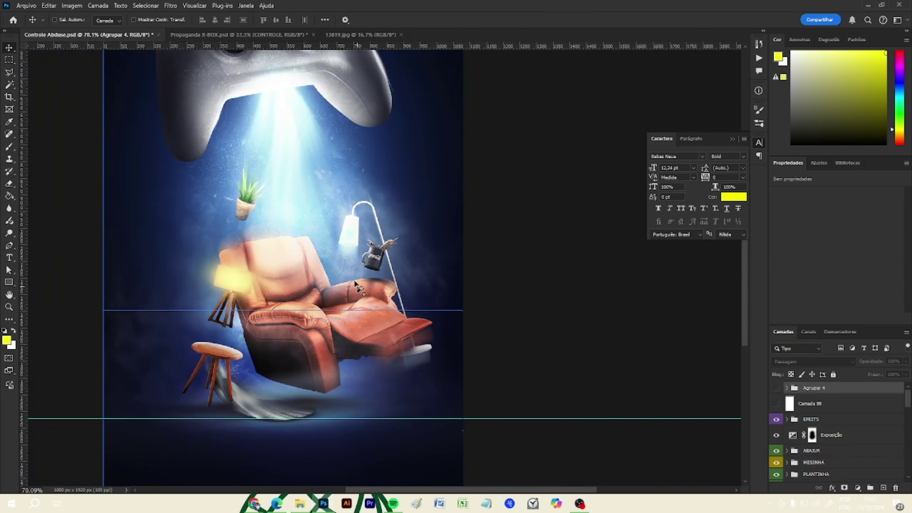
scroll(325, 204, up, 6)
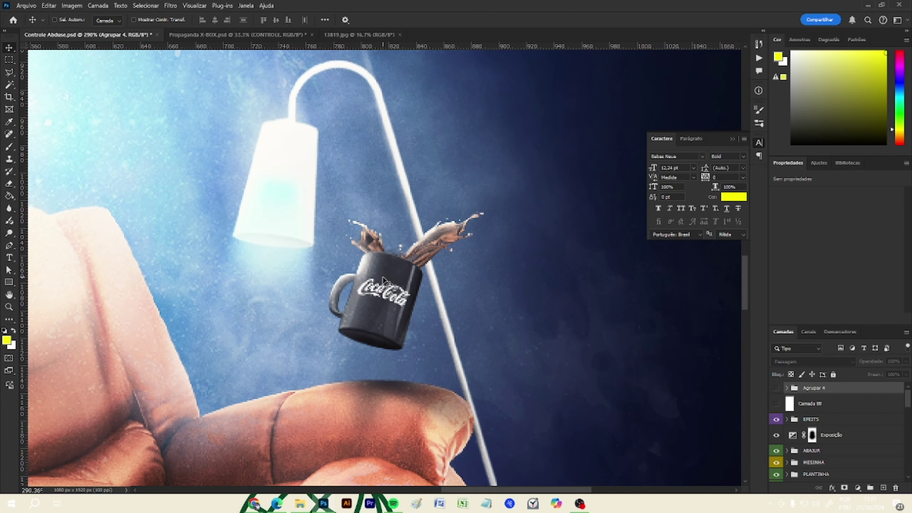
scroll(384, 280, down, 5)
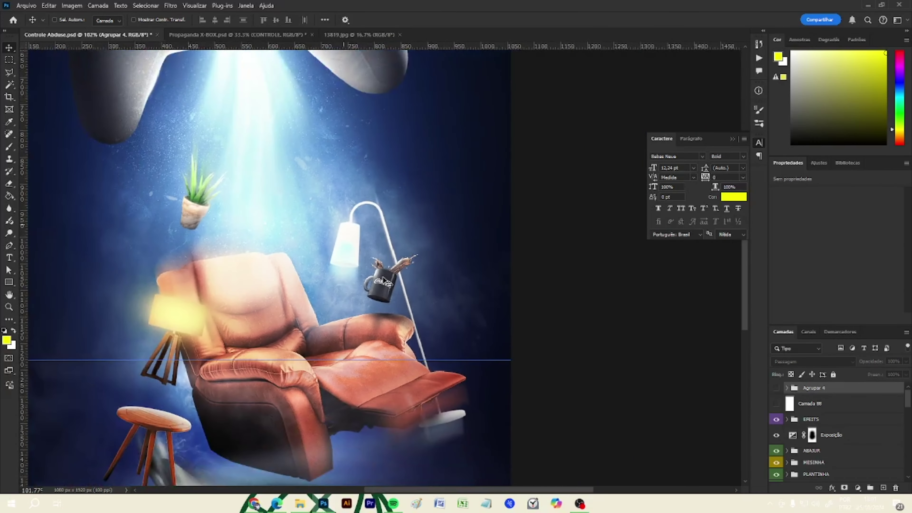
scroll(384, 280, up, 5)
scroll(384, 281, down, 5)
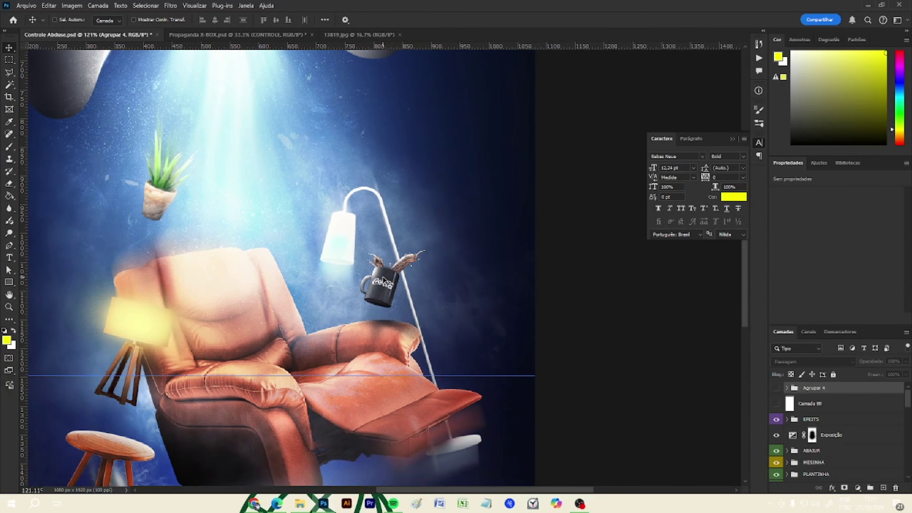
scroll(383, 281, up, 1)
scroll(384, 280, down, 1)
scroll(384, 281, down, 5)
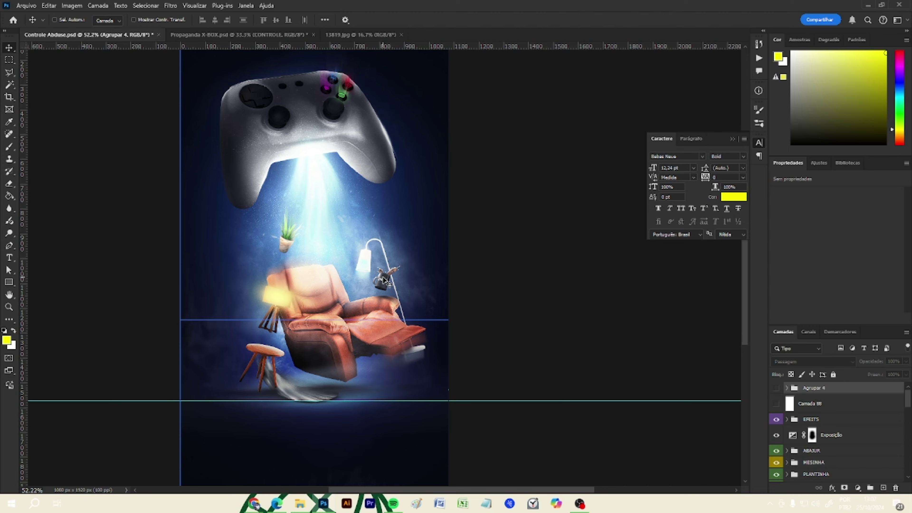
scroll(385, 281, up, 10)
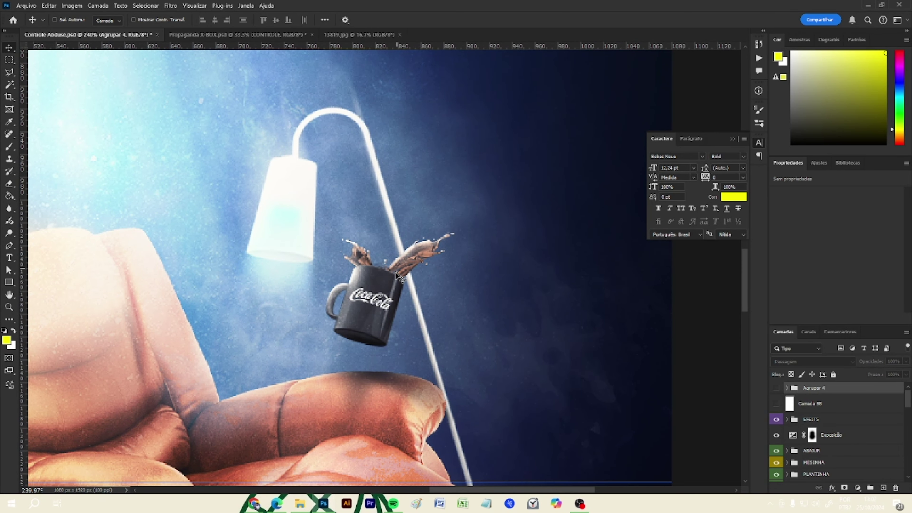
scroll(366, 283, down, 5)
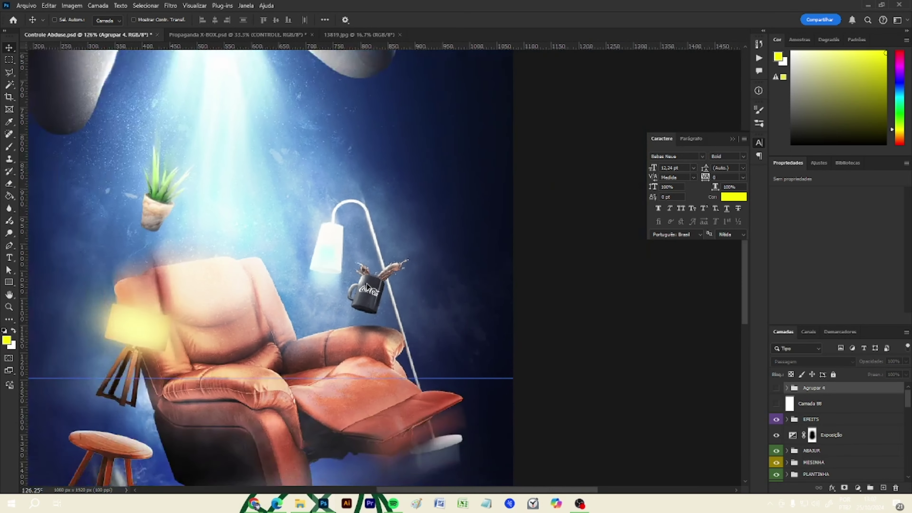
scroll(366, 285, down, 3)
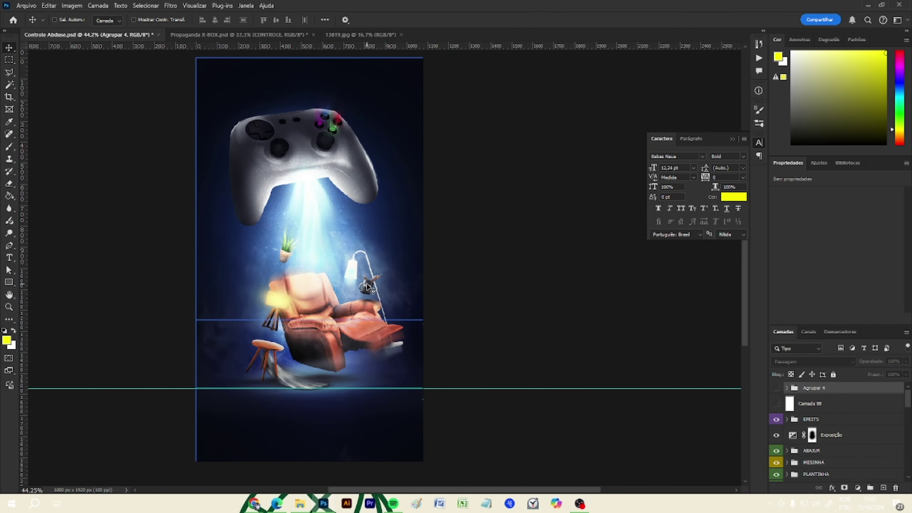
scroll(366, 283, up, 3)
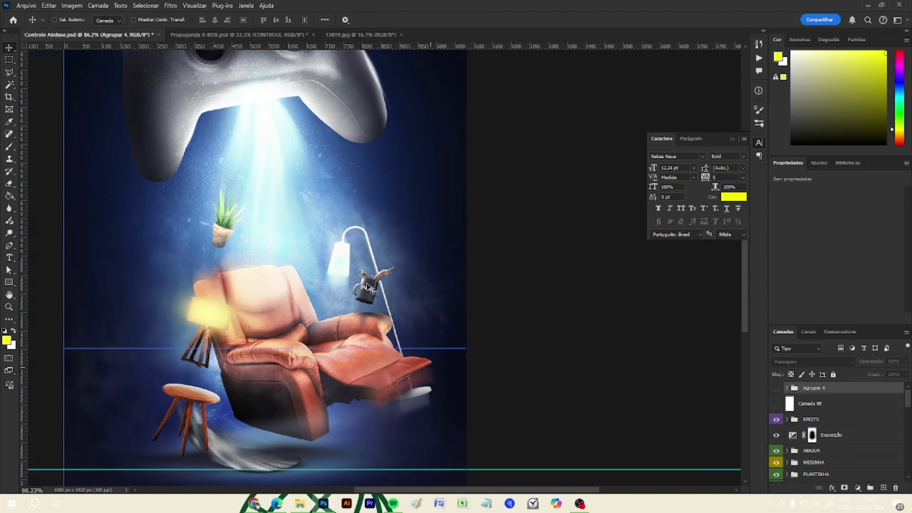
scroll(366, 283, down, 2)
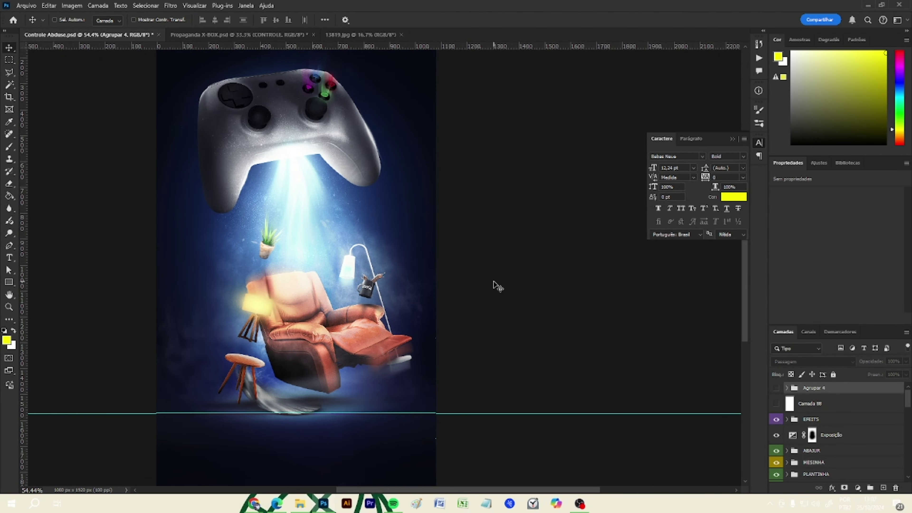